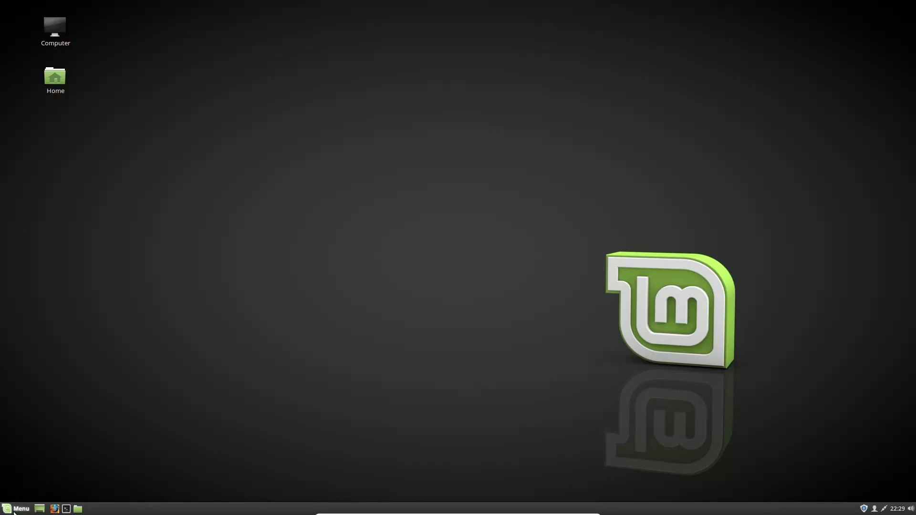
Step: Search 'wel' in the Menu and launch the Welcome Screen
click(15, 509)
click(15, 509)
click(15, 510)
text(wel)
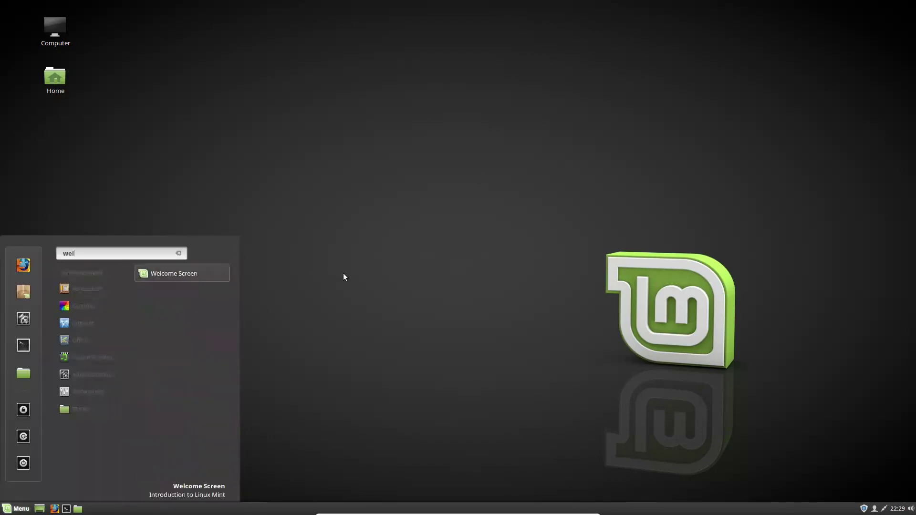
click(163, 277)
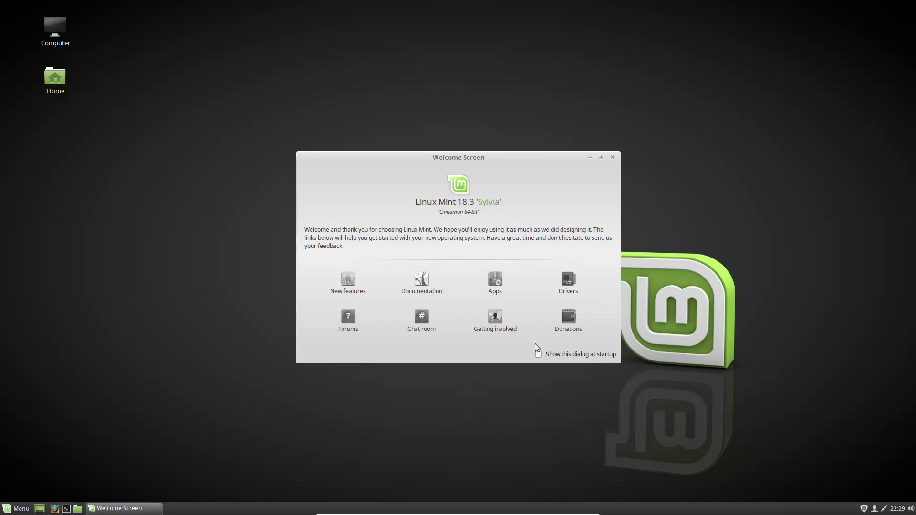
Step: Tick 'Show this dialog at startup', then untick it again
click(539, 355)
click(539, 355)
Step: Launch Drivers from the Welcome Screen and authenticate with the administrator password
click(566, 289)
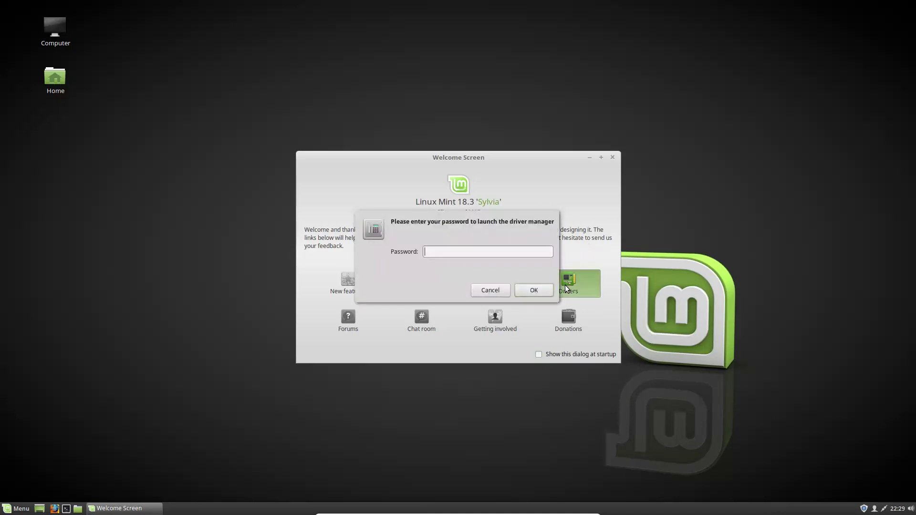
text(****)
key(Return)
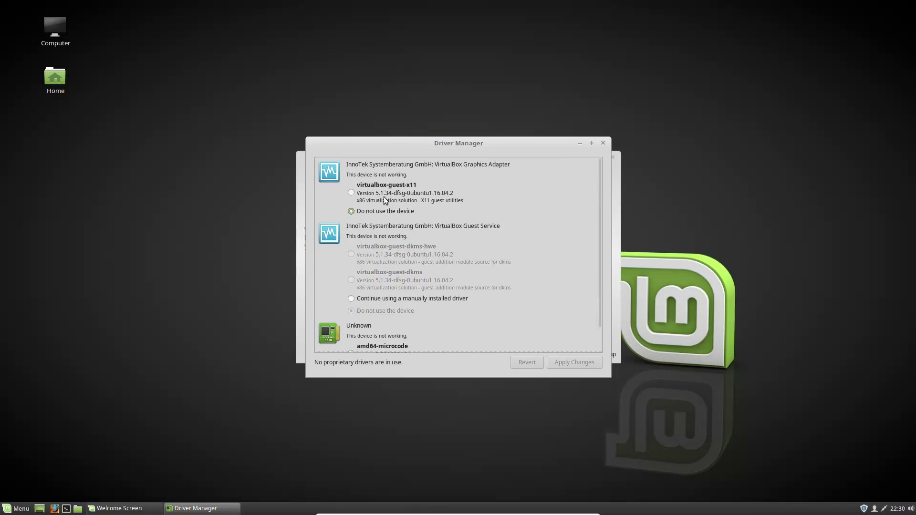
Step: Keep the manually installed driver for VirtualBox Guest Service and scroll the device list down
click(377, 299)
drag(597, 267, 597, 321)
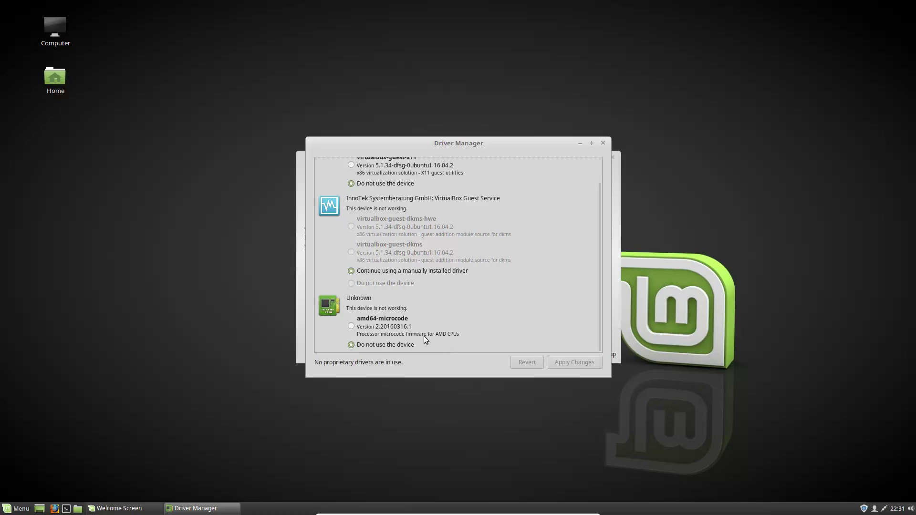
Step: Choose amd64-microcode for the unknown device and close Driver Manager
click(411, 332)
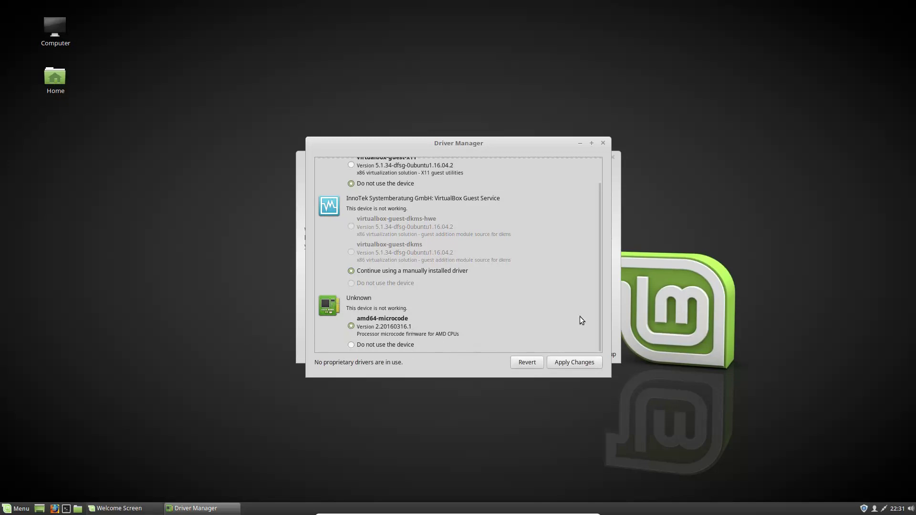
click(602, 144)
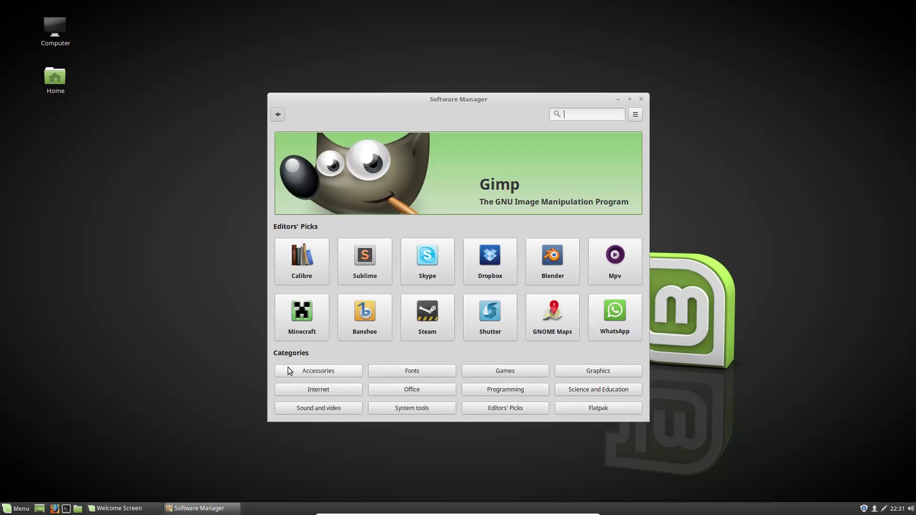
click(594, 409)
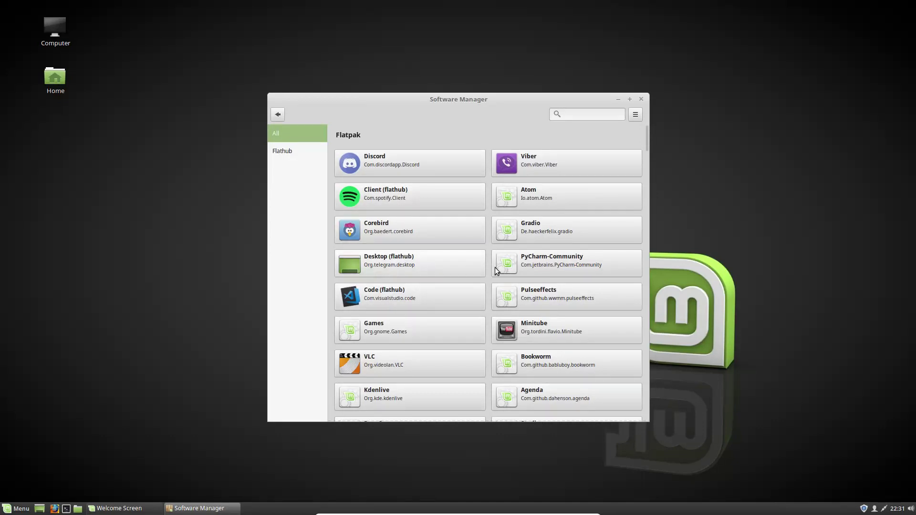
click(280, 115)
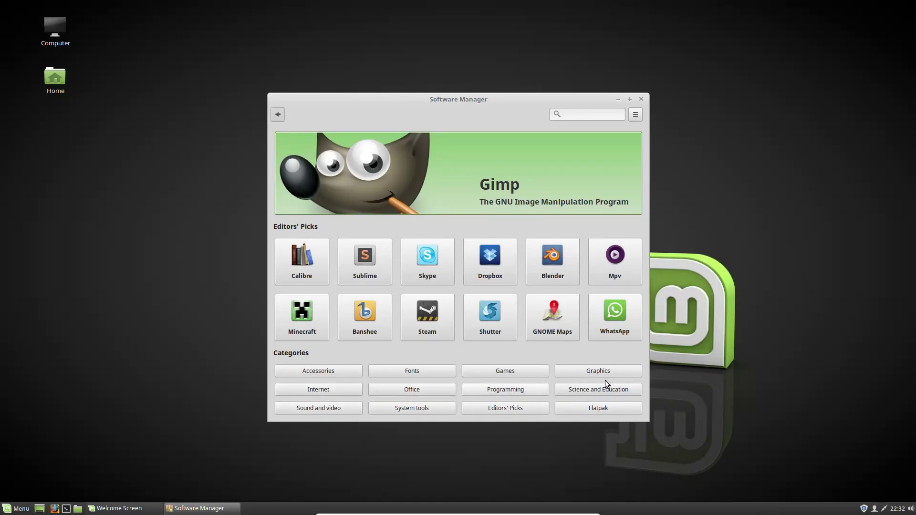
click(593, 115)
text(browser)
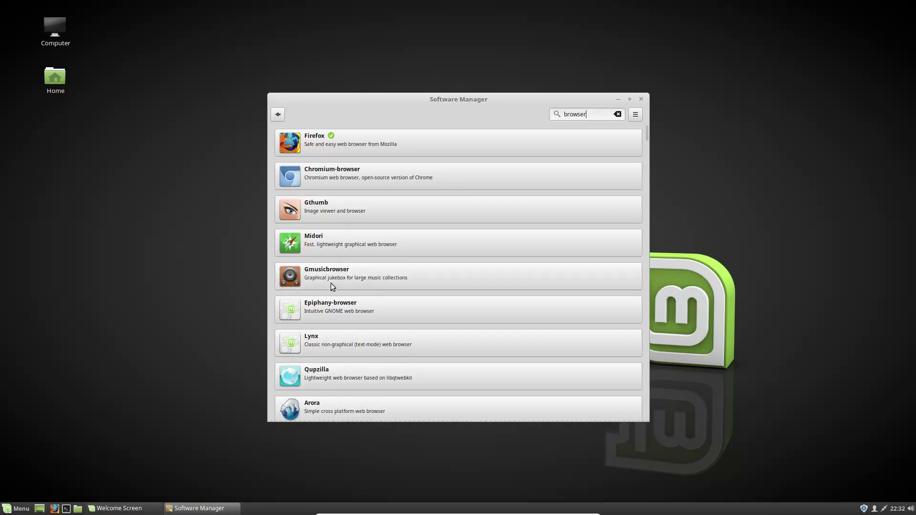
scroll(420, 296, down, 1)
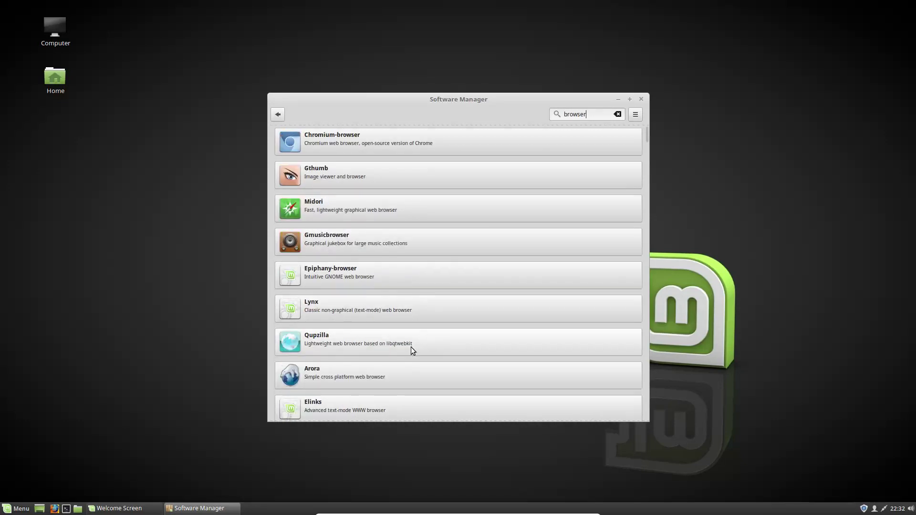
scroll(408, 348, down, 1)
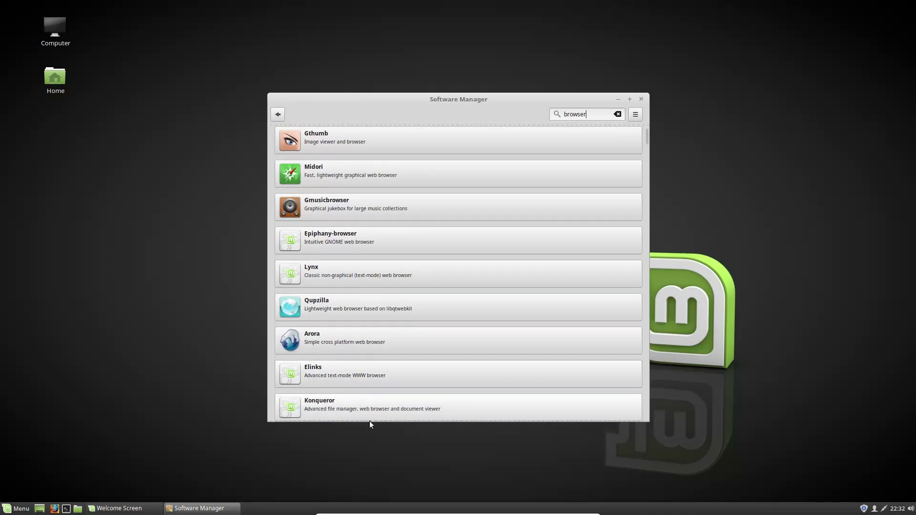
scroll(386, 388, down, 2)
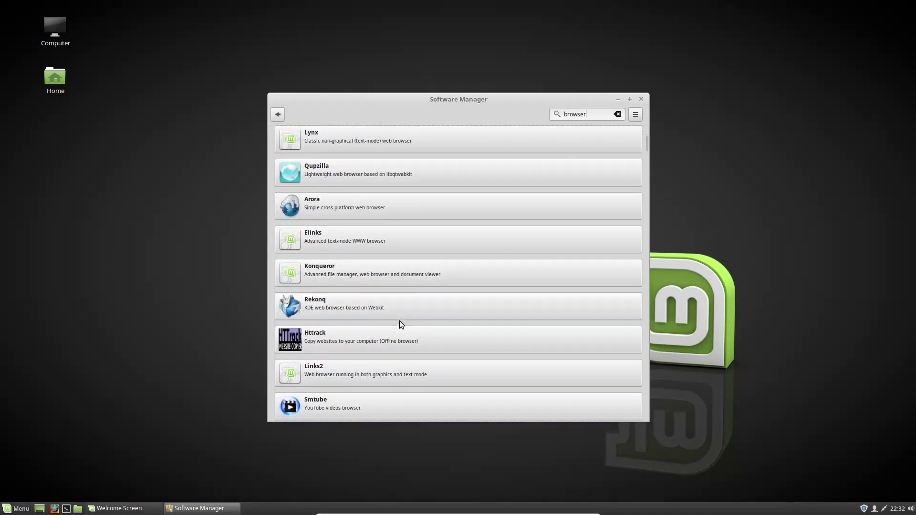
scroll(508, 329, up, 3)
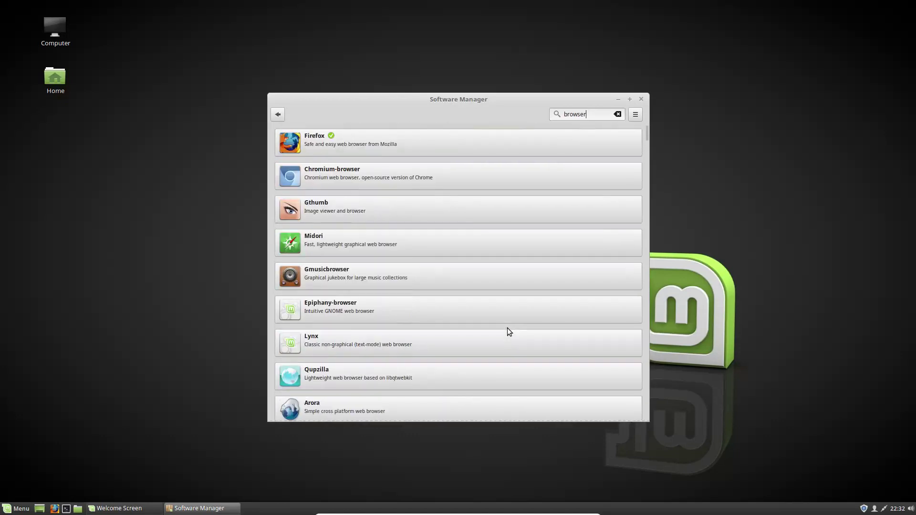
click(281, 115)
Step: Close the Software Manager and Welcome Screen windows
click(642, 100)
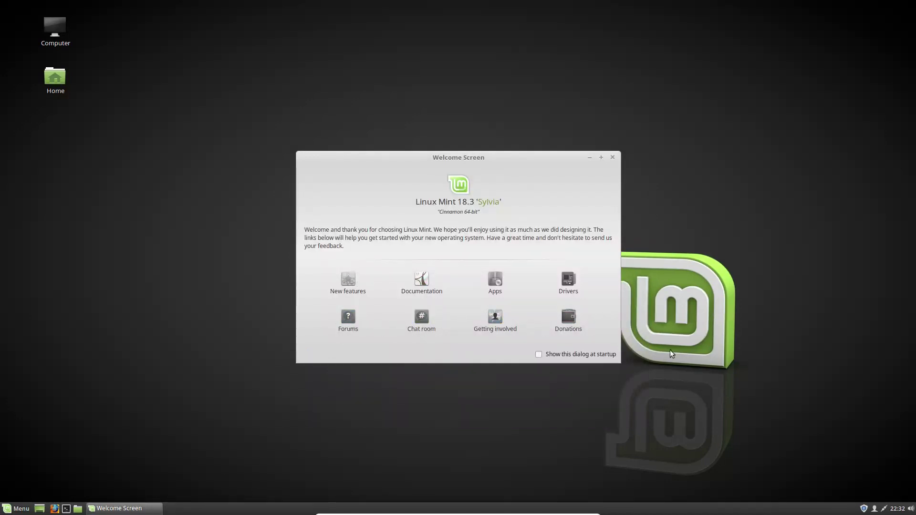
click(612, 159)
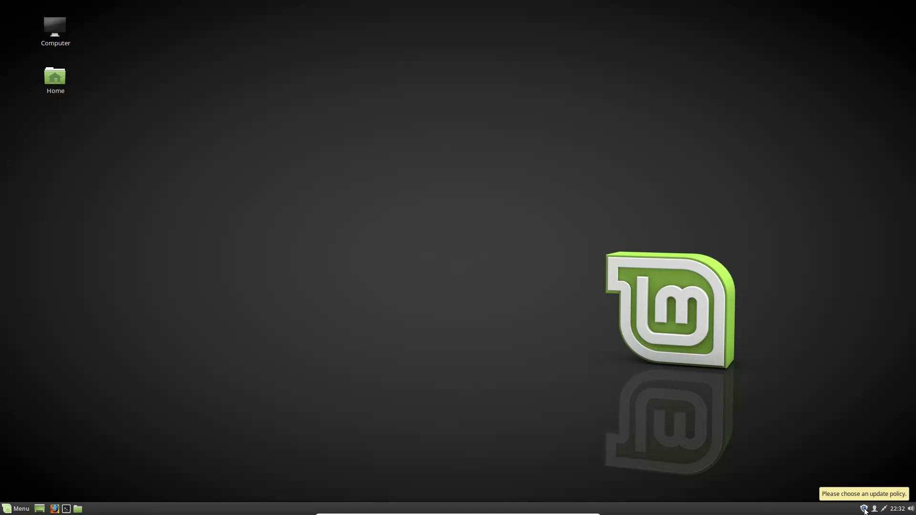
Step: Launch Update Manager from the shield icon in the system tray
click(865, 509)
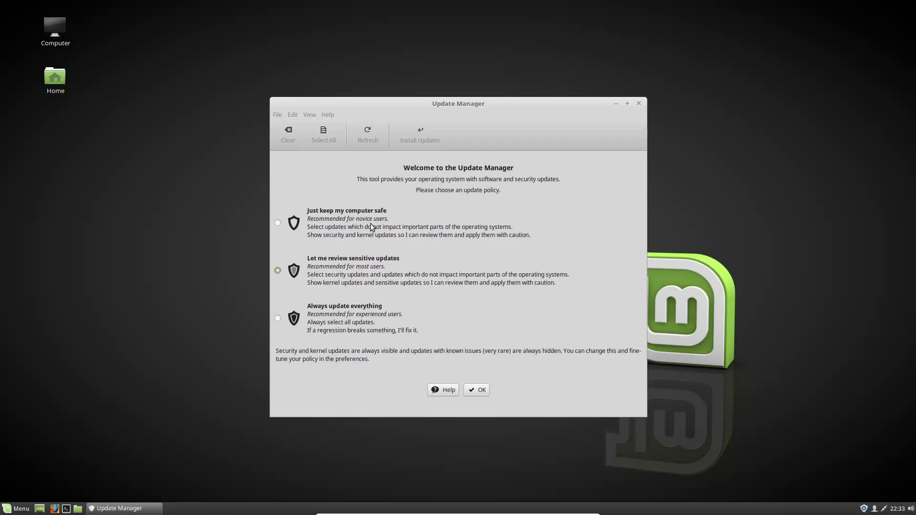
Step: Compare the update policies, then confirm 'Let me review sensitive updates' with OK
click(277, 318)
click(333, 271)
click(322, 330)
click(355, 274)
click(476, 391)
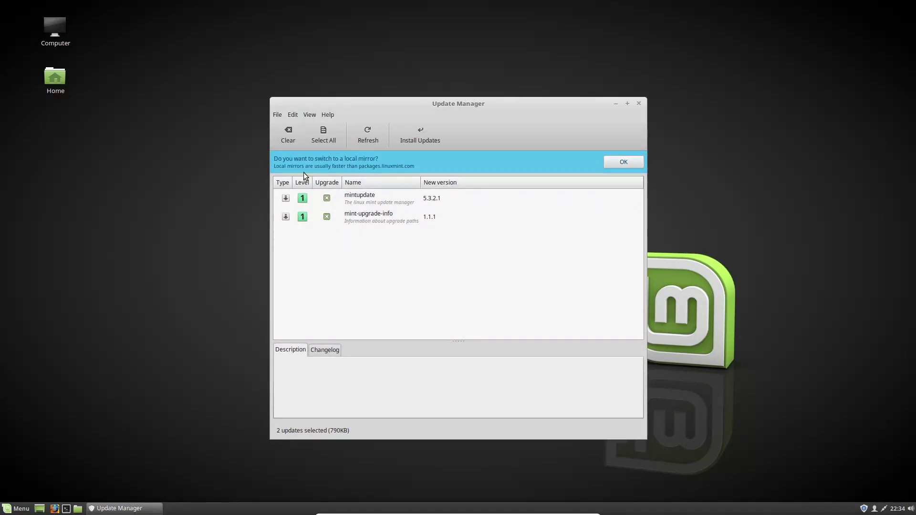
Step: Accept switching to a local mirror and authenticate with the account password
click(619, 165)
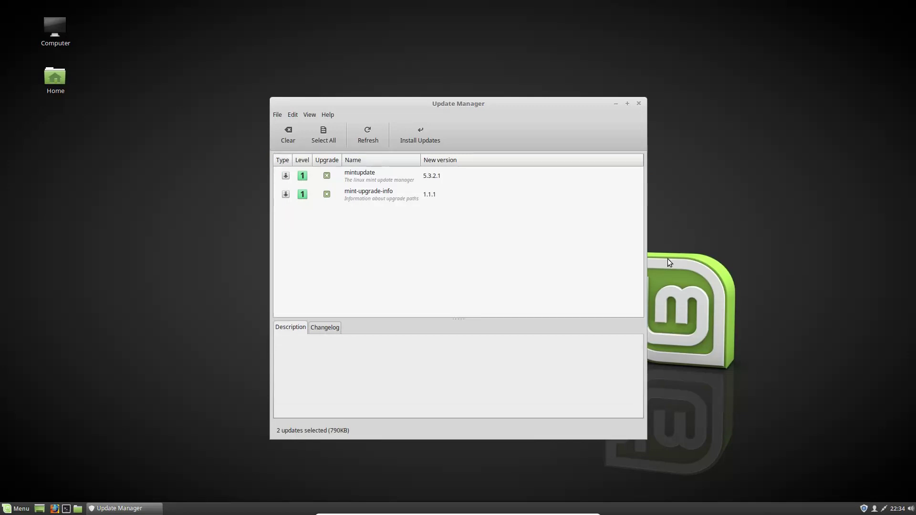
text(•••••)
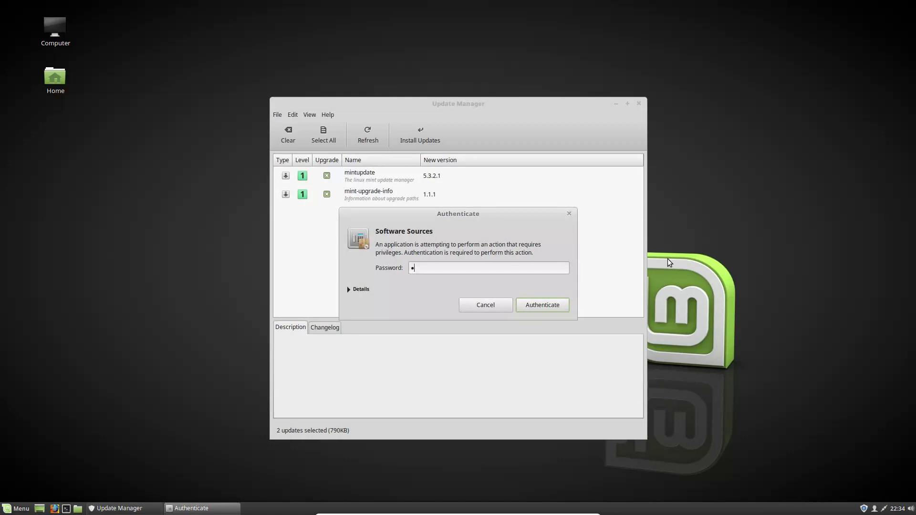
key(Return)
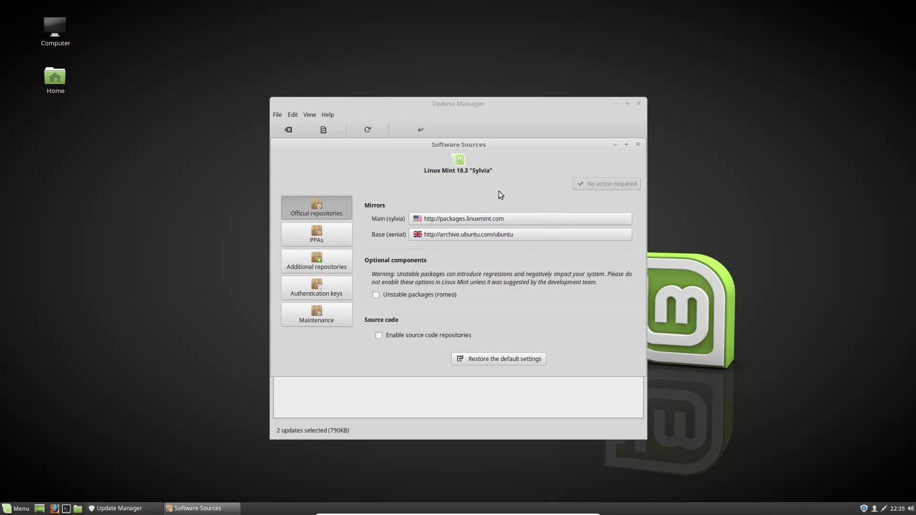
click(496, 217)
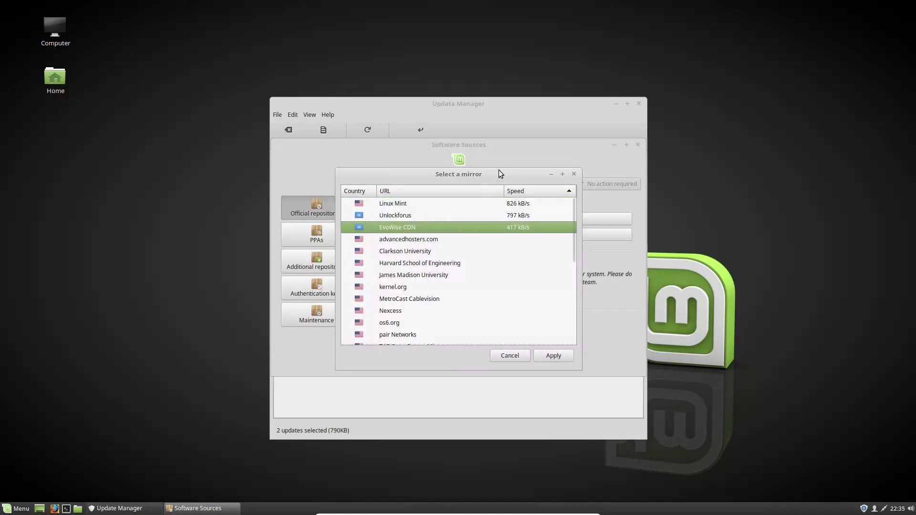
click(574, 174)
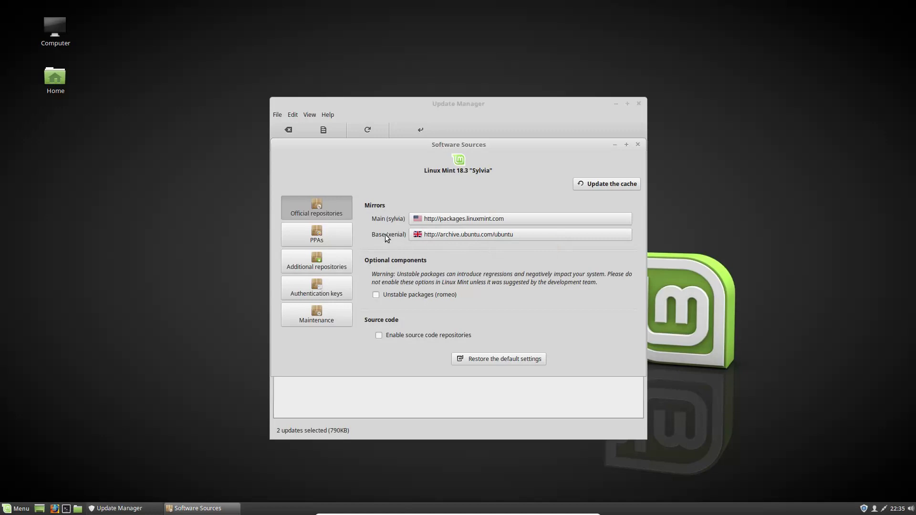
Step: Set the Main (sylvia) mirror to EvoWise CDN, then bring up the Base (xenial) mirror list
click(448, 218)
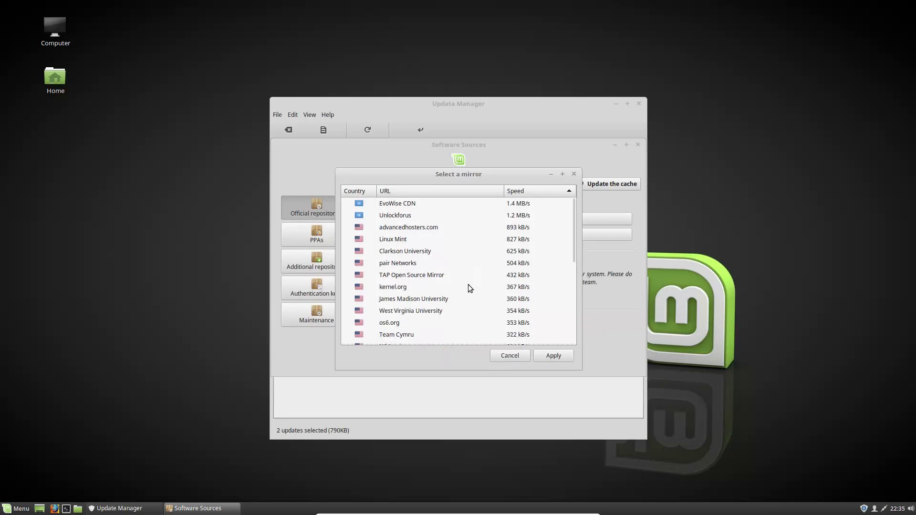
scroll(473, 314, down, 2)
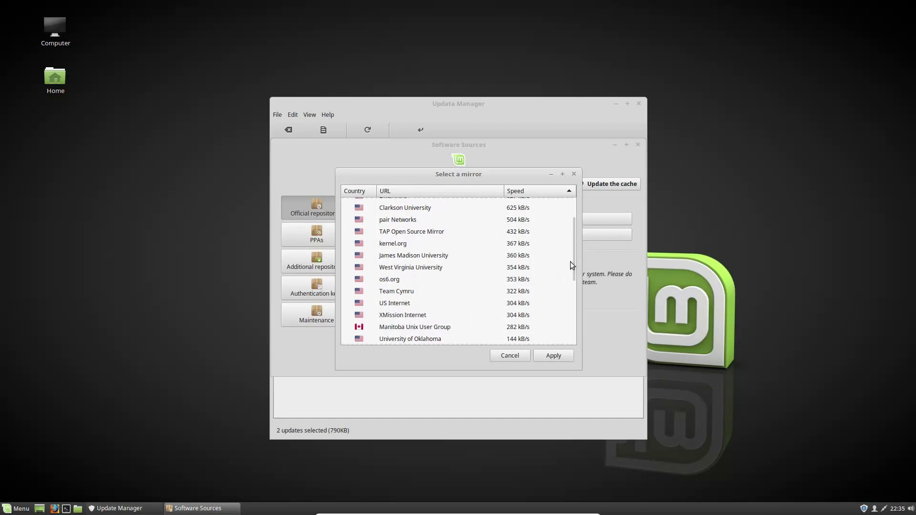
drag(576, 268, 584, 217)
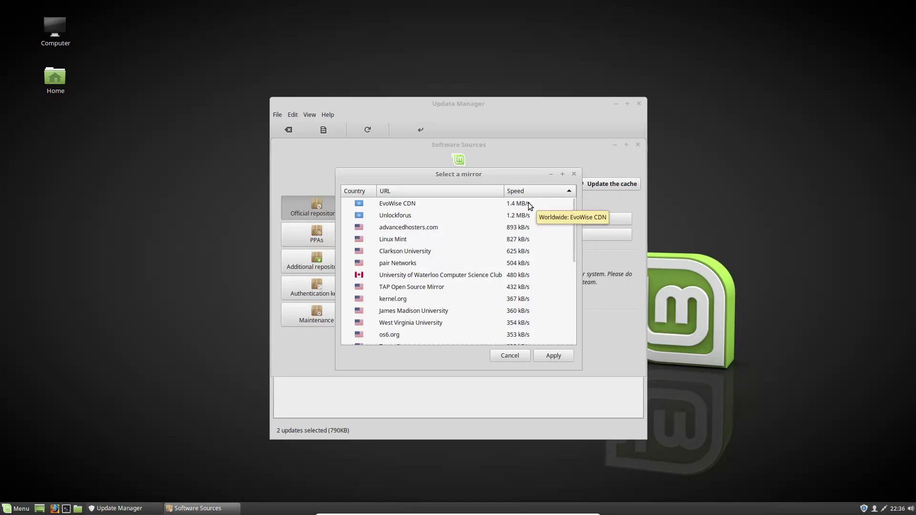
click(411, 203)
click(552, 357)
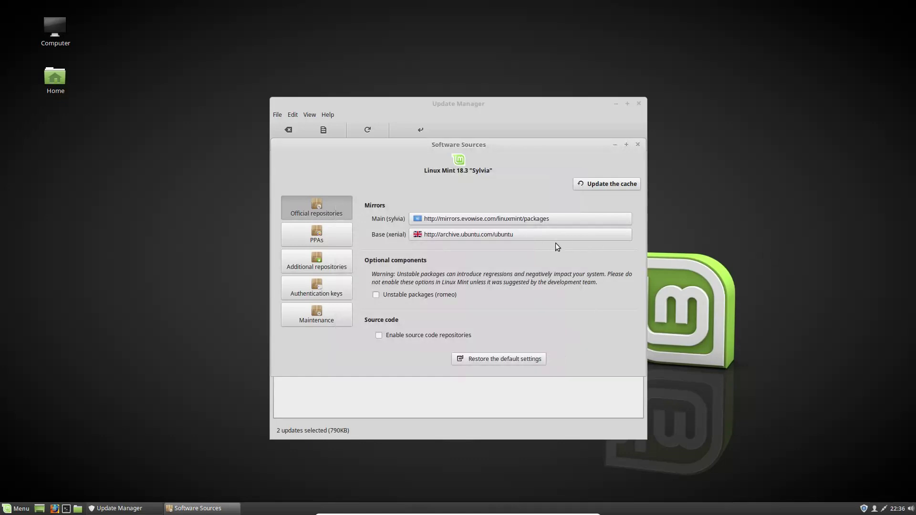
click(447, 233)
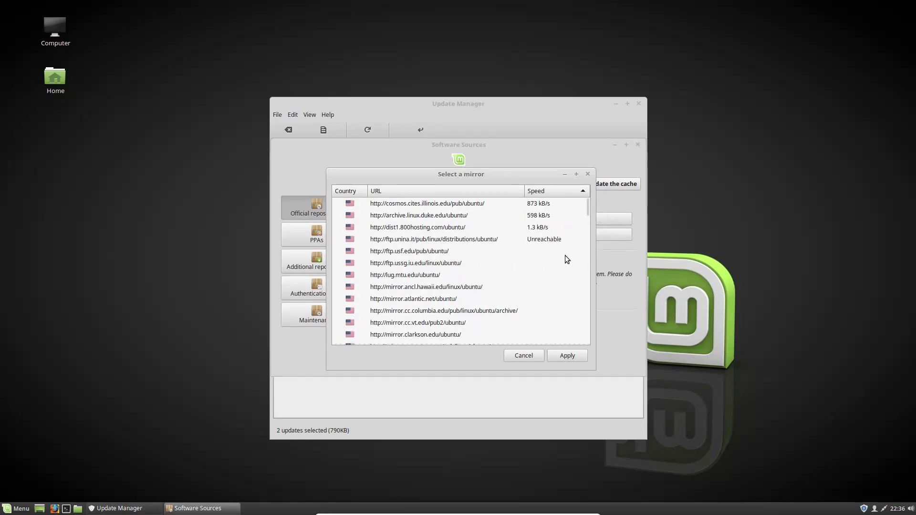
Step: Choose mirror.jmu.edu for the Base (xenial) repository, apply it, and update the package cache
scroll(500, 267, down, 4)
scroll(499, 267, down, 5)
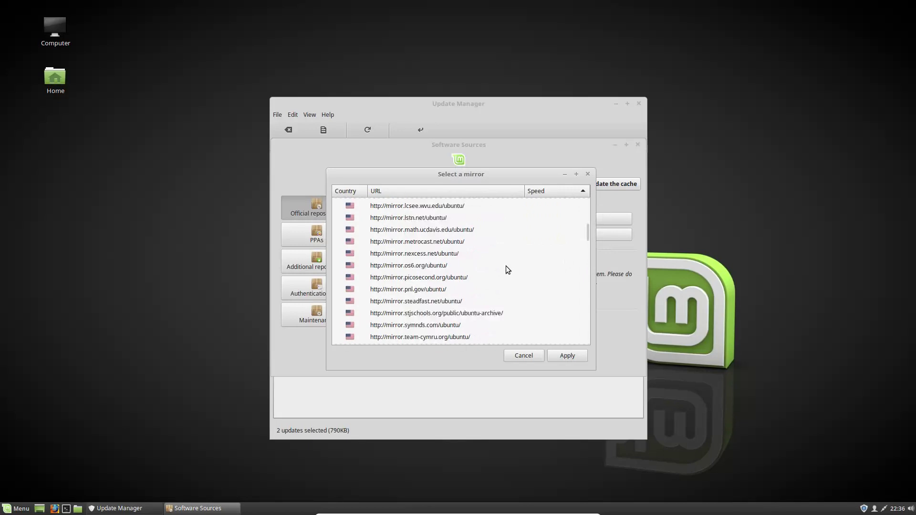
scroll(545, 254, down, 2)
drag(589, 239, 612, 203)
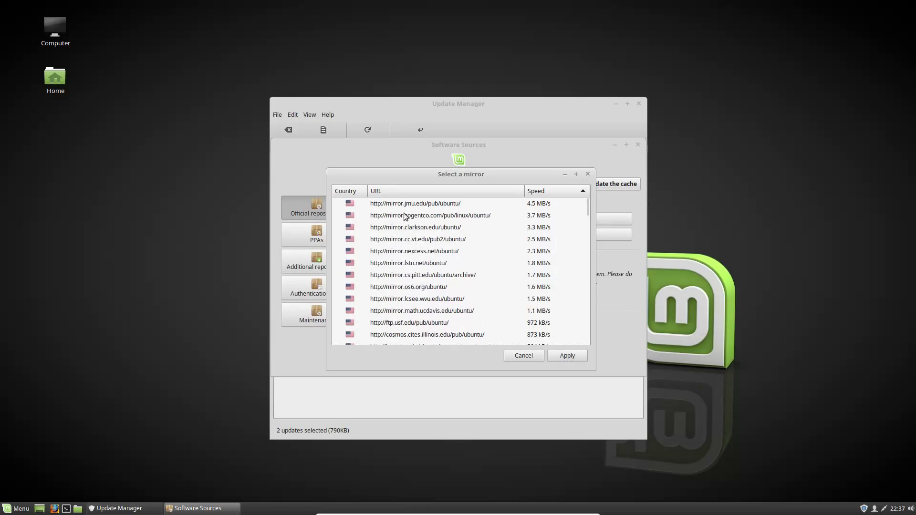
click(427, 205)
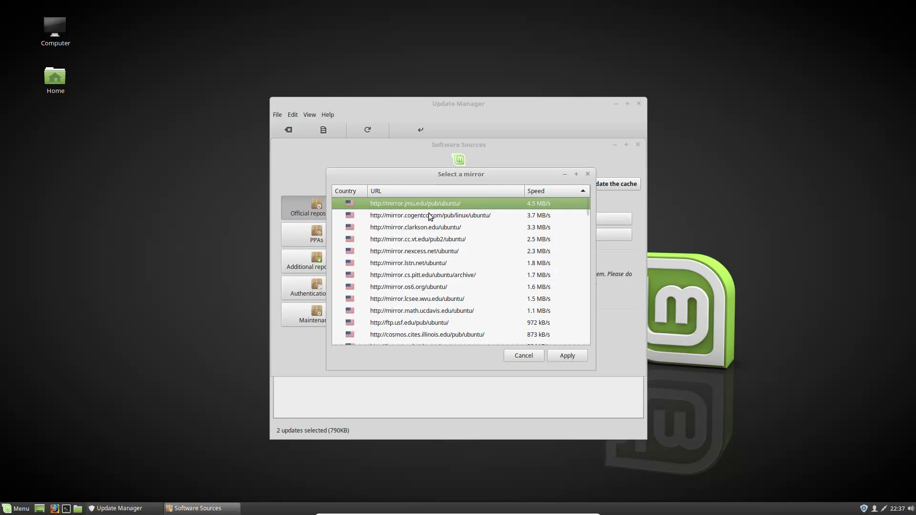
click(577, 359)
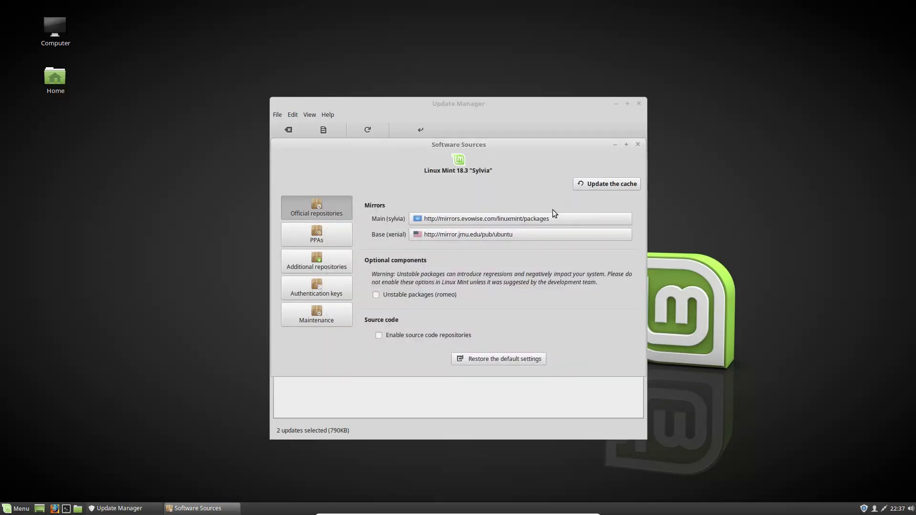
click(612, 186)
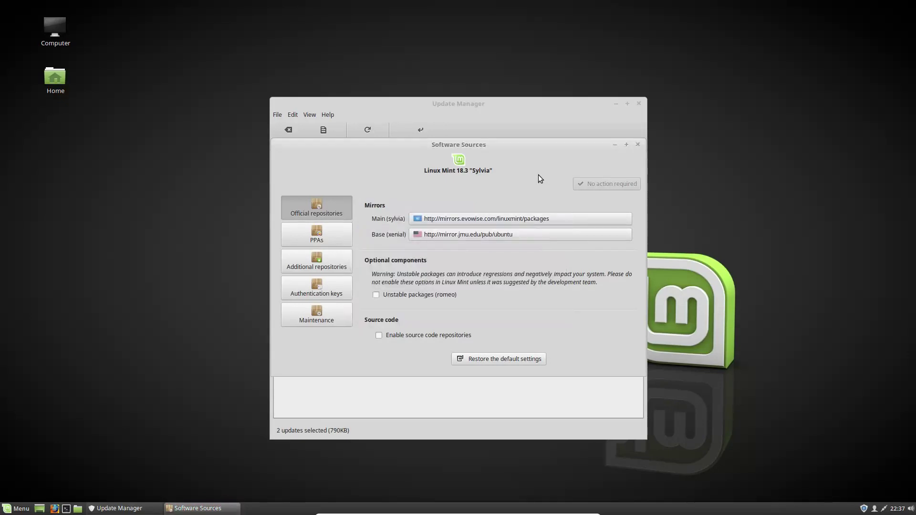
Step: Look through the PPAs, Additional repositories, Authentication keys and Maintenance tabs, then close Software Sources
click(328, 237)
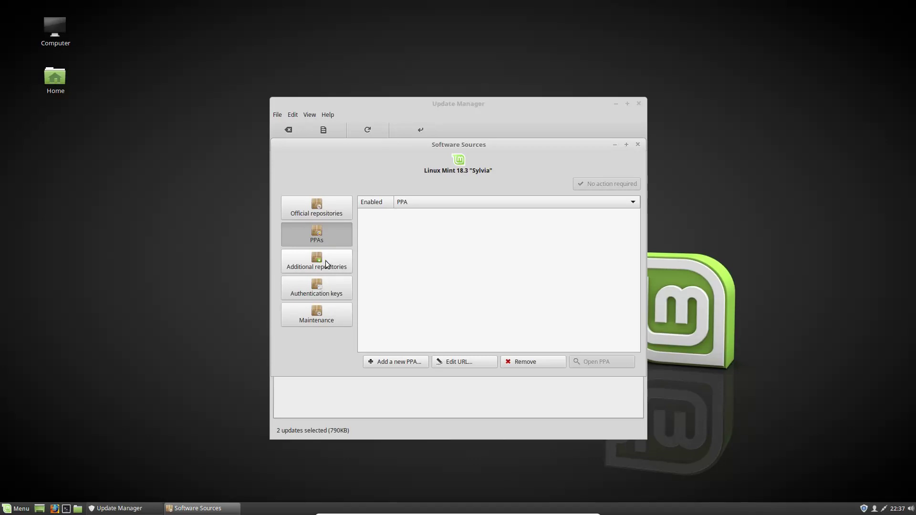
click(326, 261)
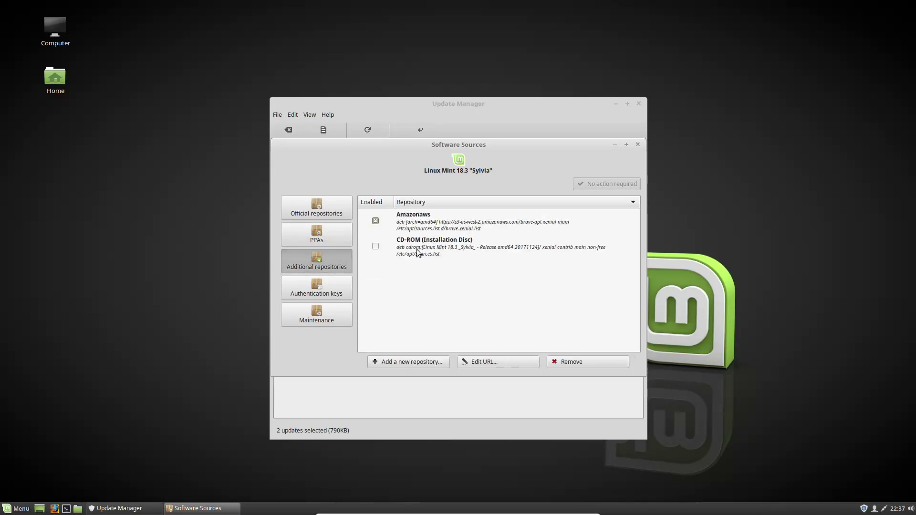
click(316, 296)
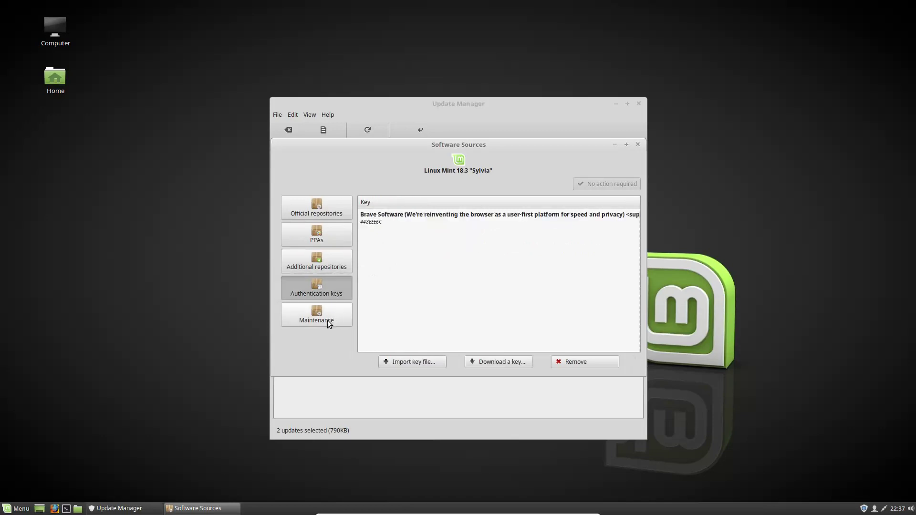
click(333, 321)
click(334, 263)
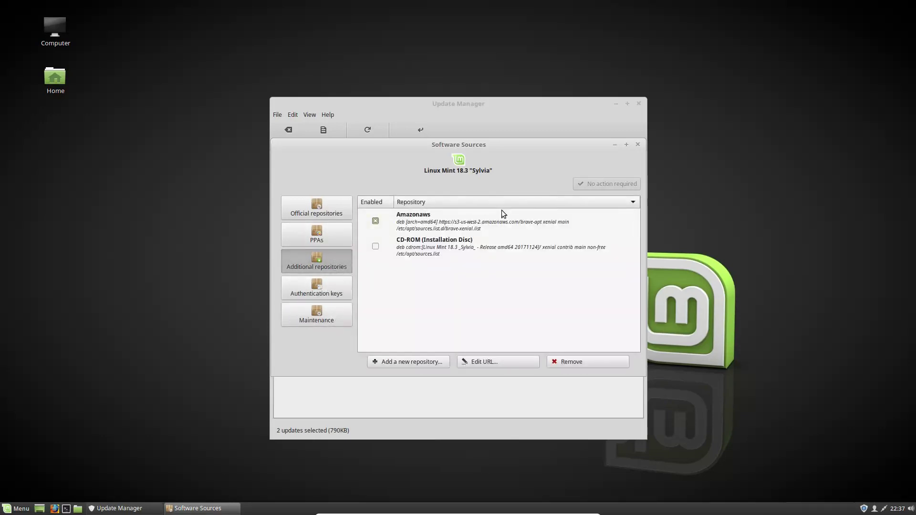
click(325, 236)
click(313, 282)
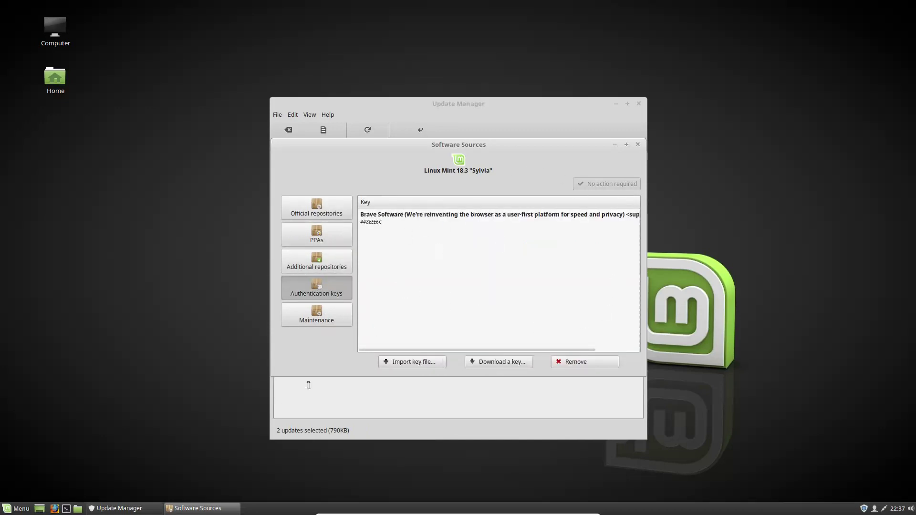
click(638, 144)
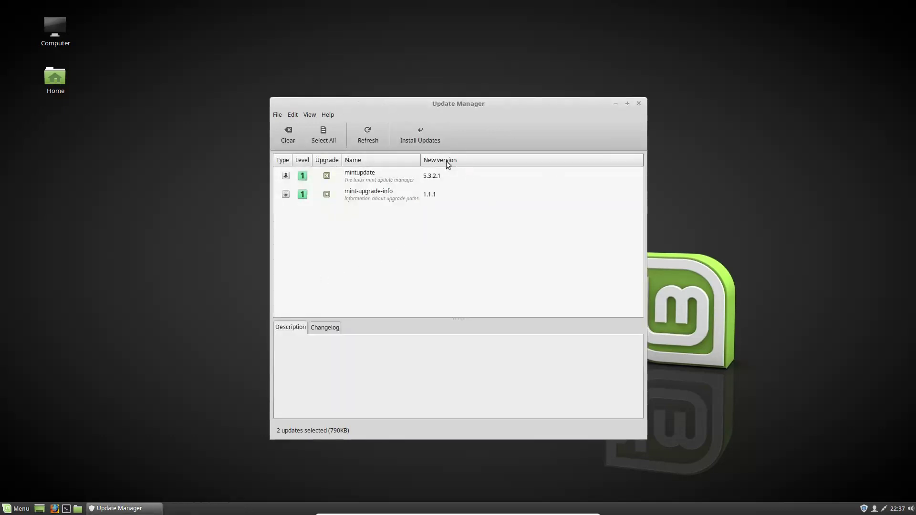
Step: Install the mintupdate and mint-upgrade-info updates, authenticating with the account password
click(422, 138)
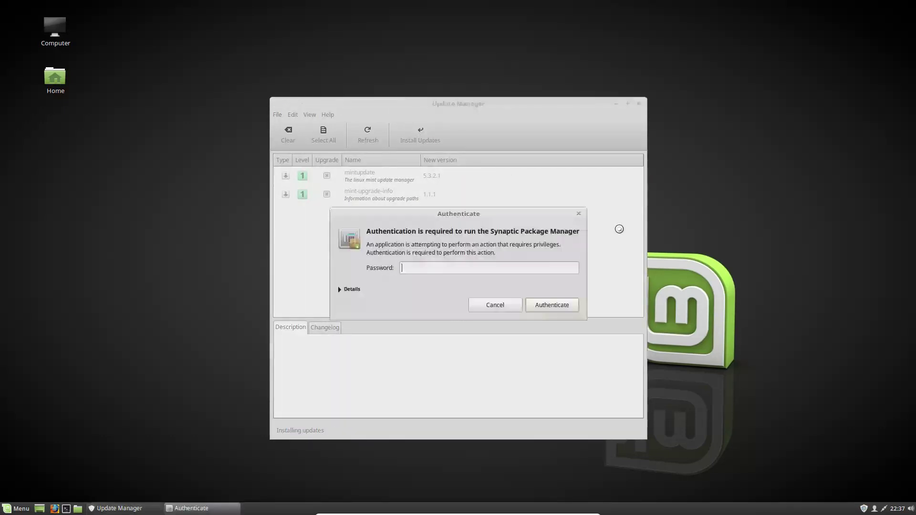
text(*****)
key(Return)
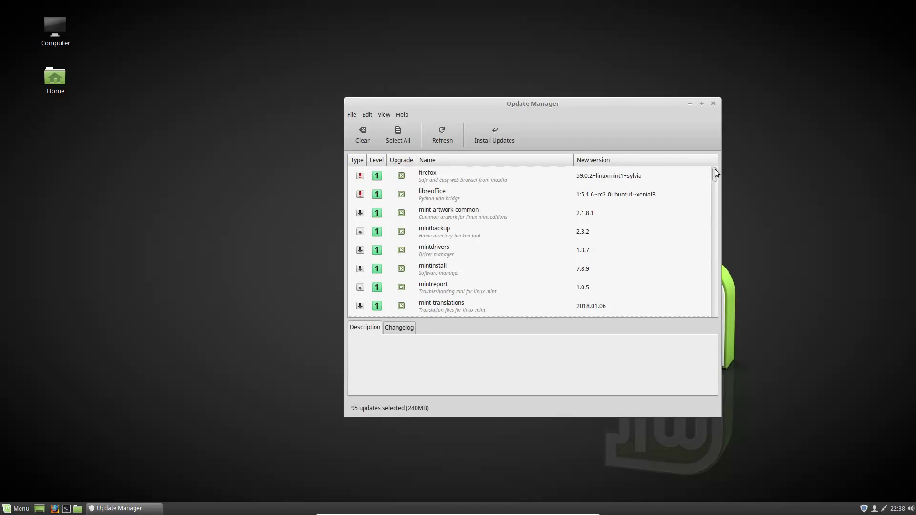
Step: Scroll through the 95 selected updates, from level 1 firefox down to level 4 kernel and systemd packages
scroll(442, 181, down, 10)
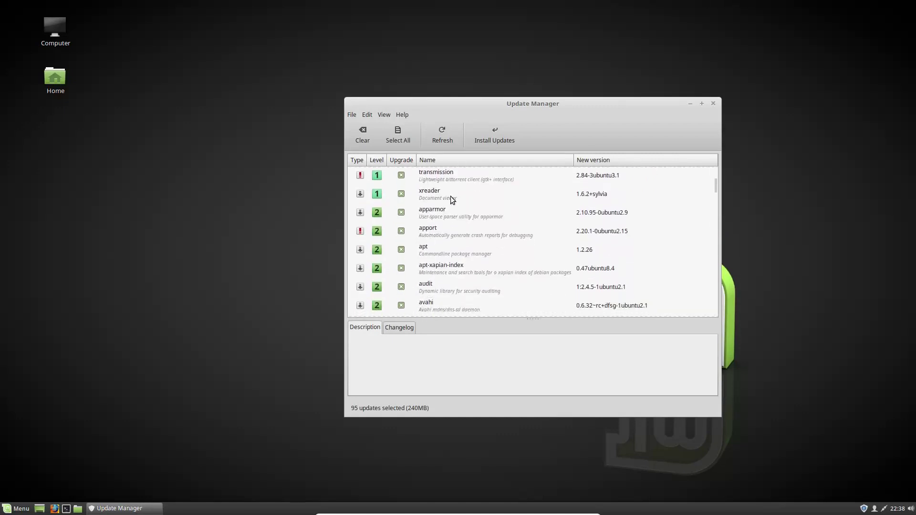
drag(715, 184, 696, 334)
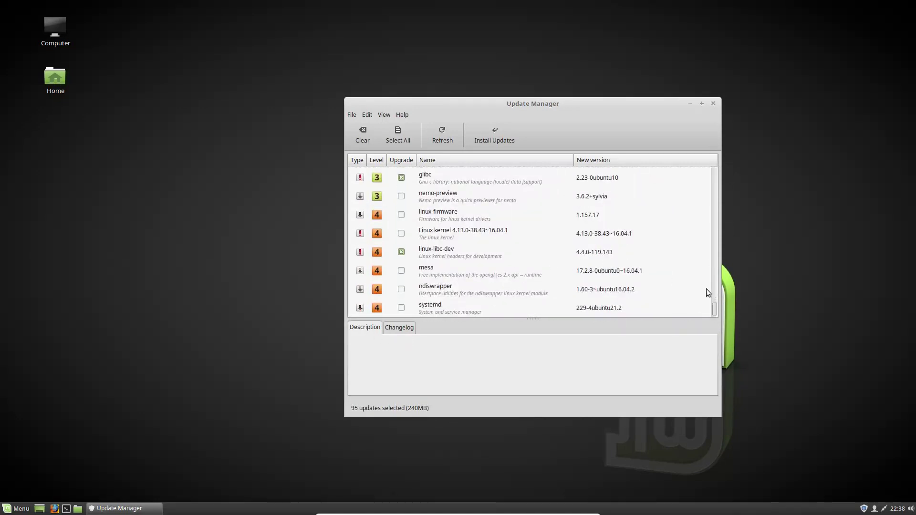
drag(716, 310, 702, 332)
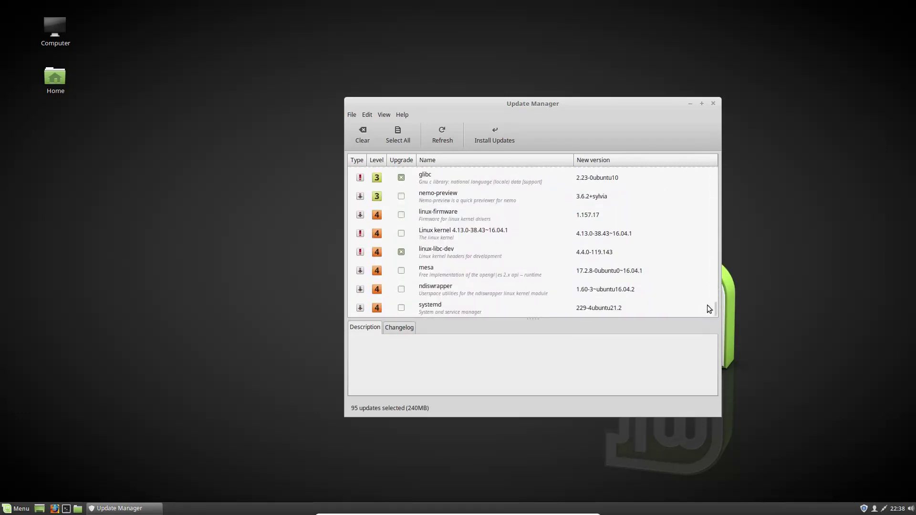
mouse_move(715, 313)
mouse_down()
mouse_move(726, 216)
mouse_move(720, 157)
mouse_move(712, 222)
mouse_move(726, 319)
mouse_up()
drag(715, 305, 706, 168)
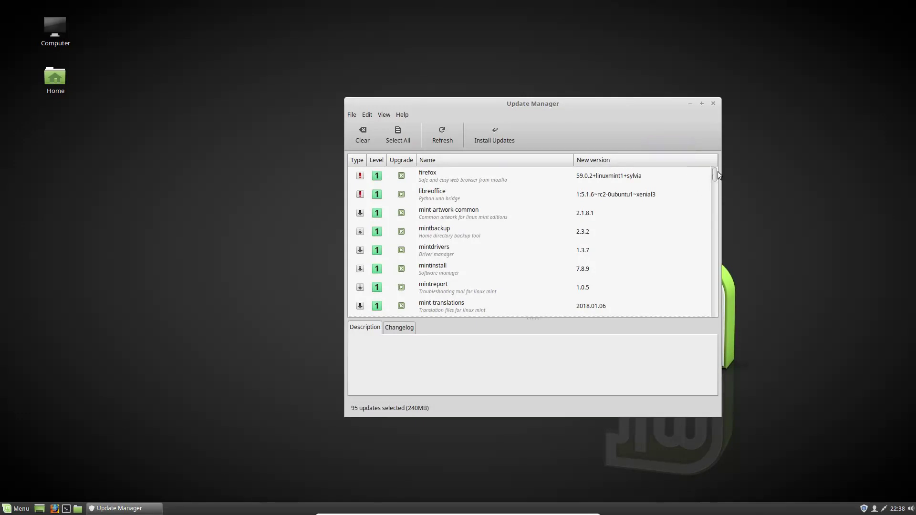
drag(714, 178, 699, 302)
scroll(693, 299, down, 1)
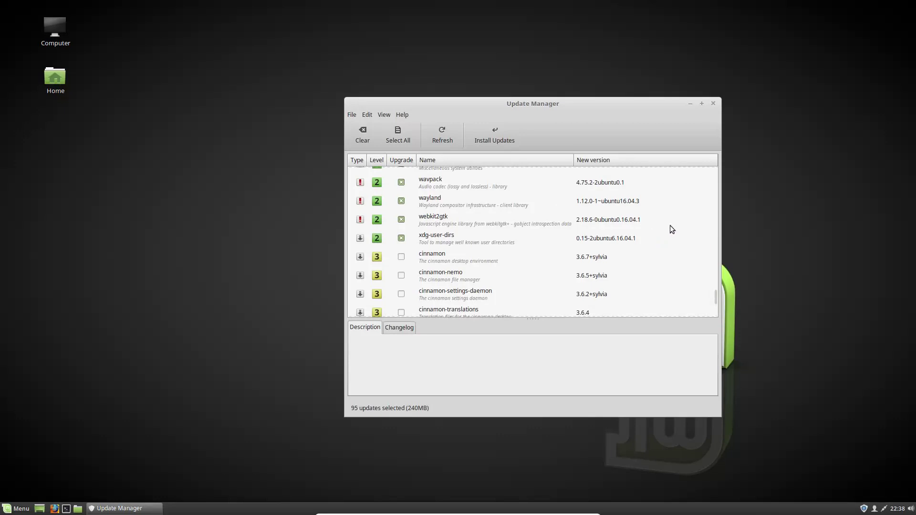
scroll(666, 236, down, 1)
scroll(670, 235, down, 1)
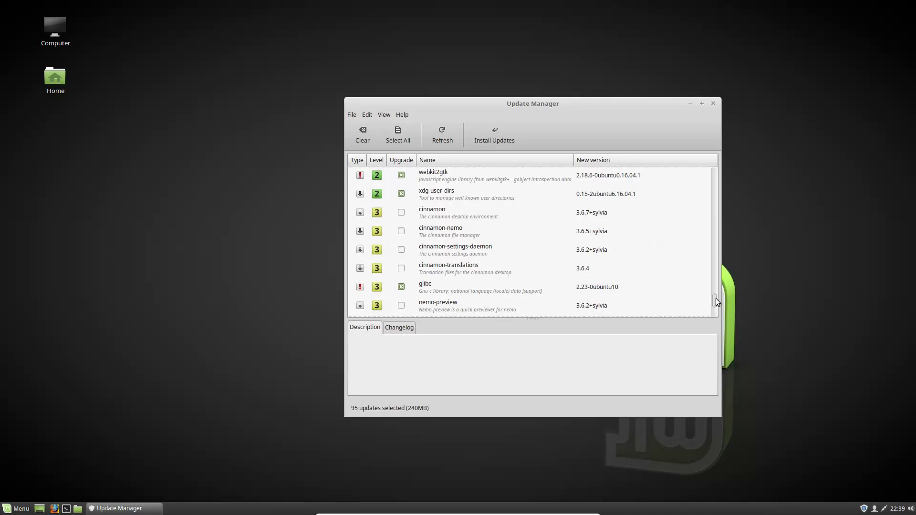
mouse_move(716, 300)
mouse_down()
mouse_move(715, 326)
mouse_move(711, 297)
mouse_up()
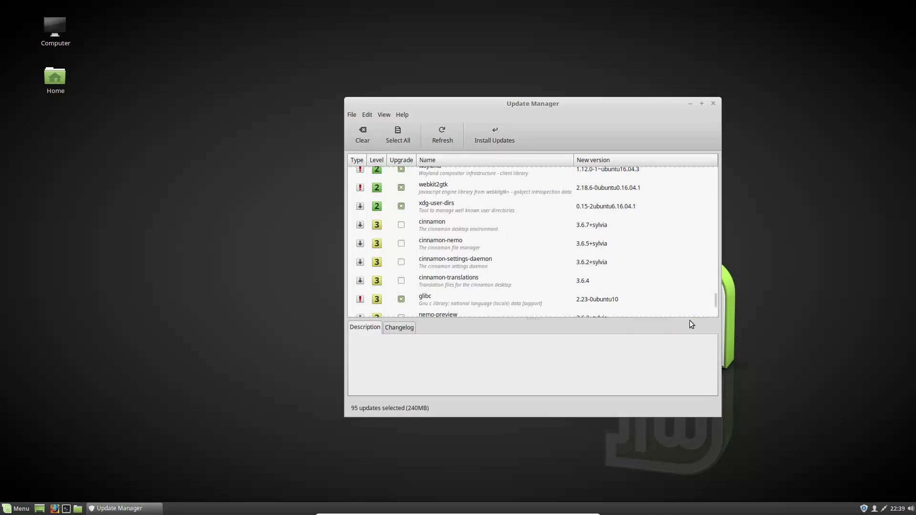
Step: Install the 95 updates with their additional packages, authenticate with the password, and minimize Update Manager
click(507, 129)
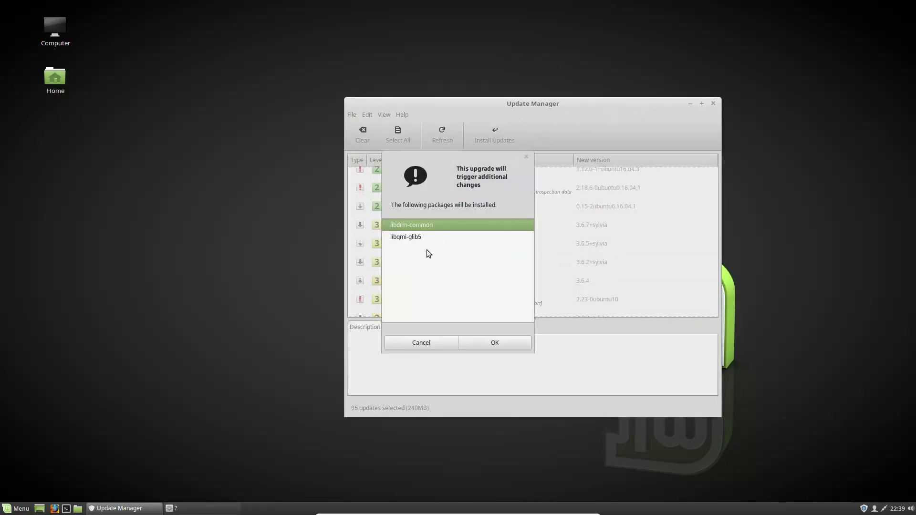
click(479, 345)
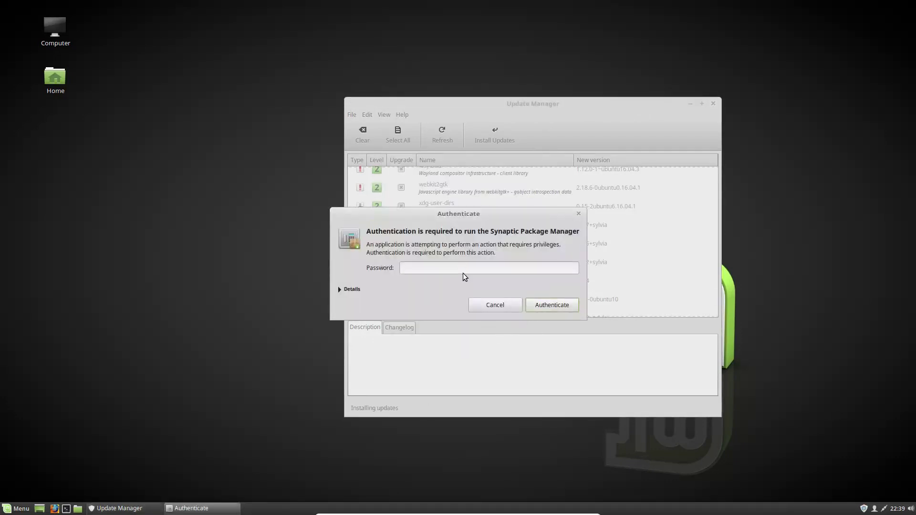
text(•••••)
key(Return)
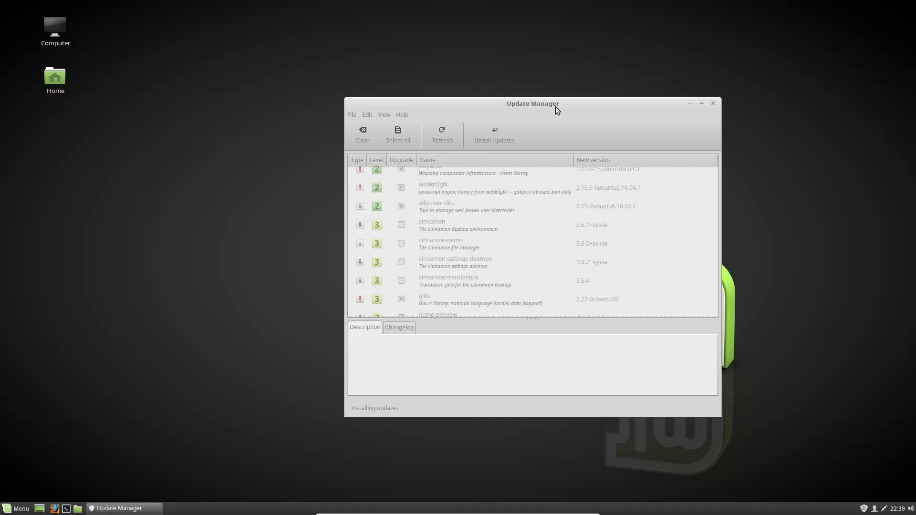
click(690, 103)
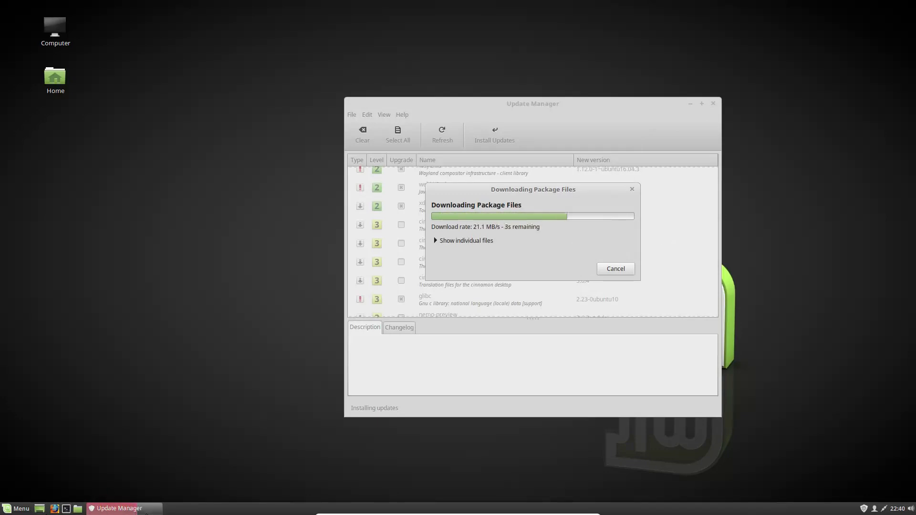
mouse_move(146, 513)
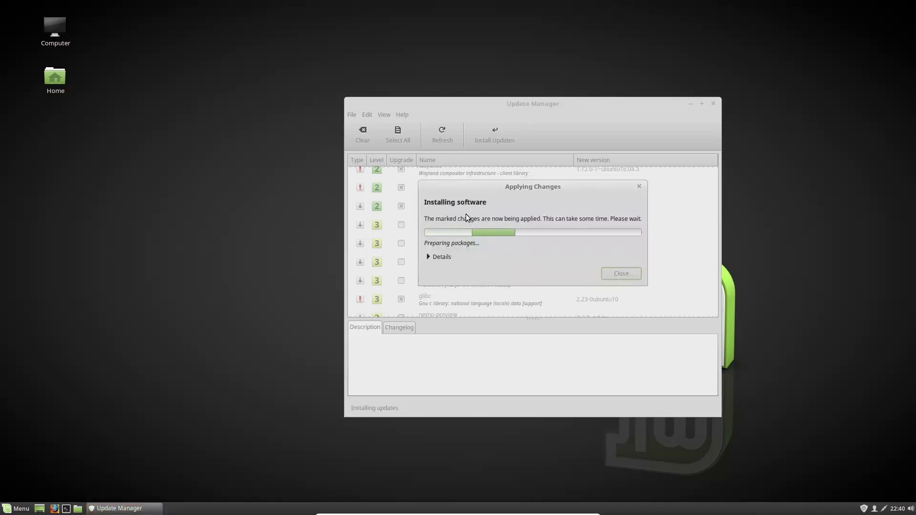
click(691, 103)
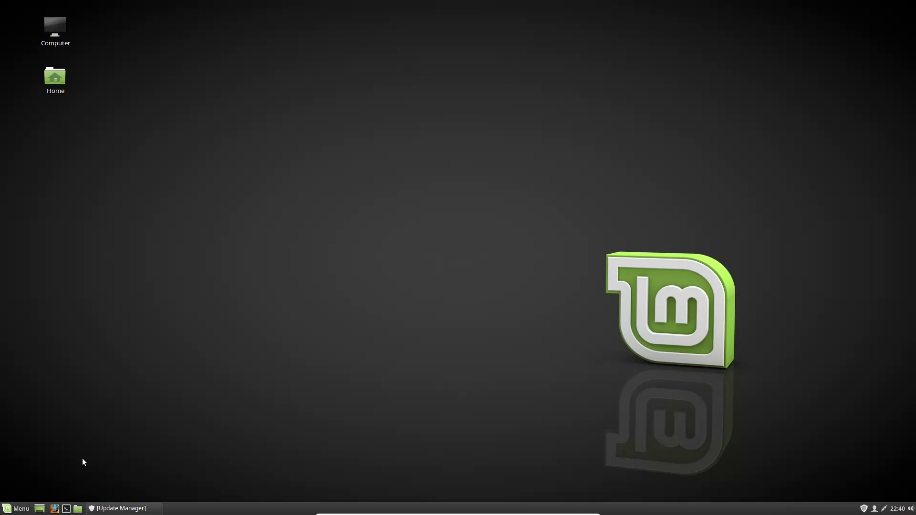
Step: Keep Update Manager minimized and launch System Settings from the applications menu
click(116, 511)
click(116, 509)
click(20, 508)
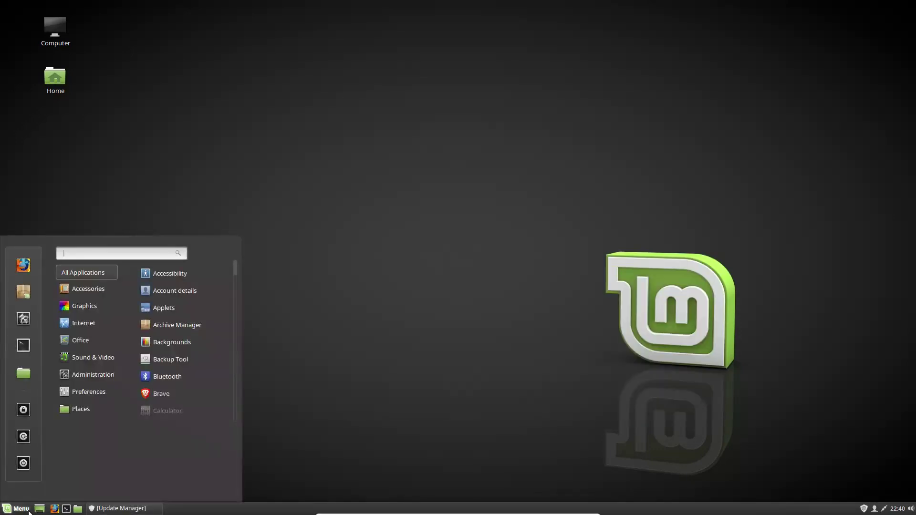
click(27, 324)
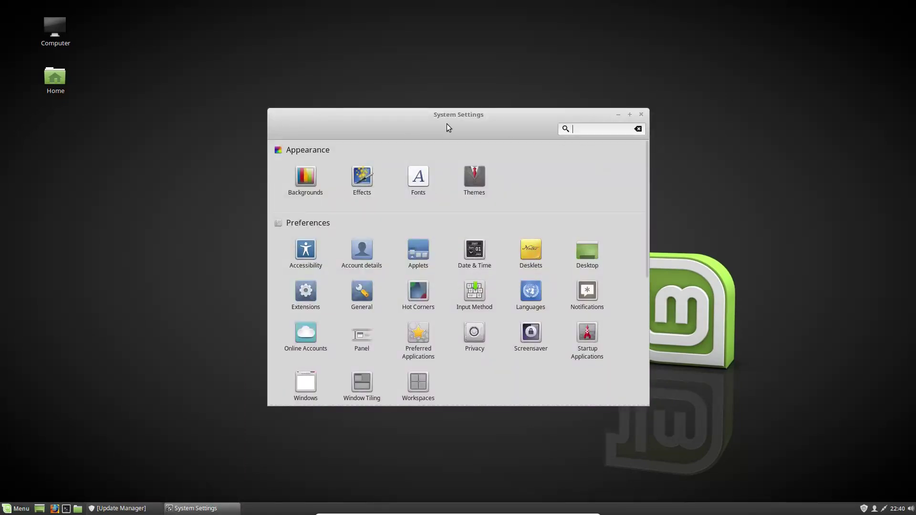
Step: In Backgrounds, try the Linux Mint wallpapers and settle on the third, dark tiled image
click(306, 176)
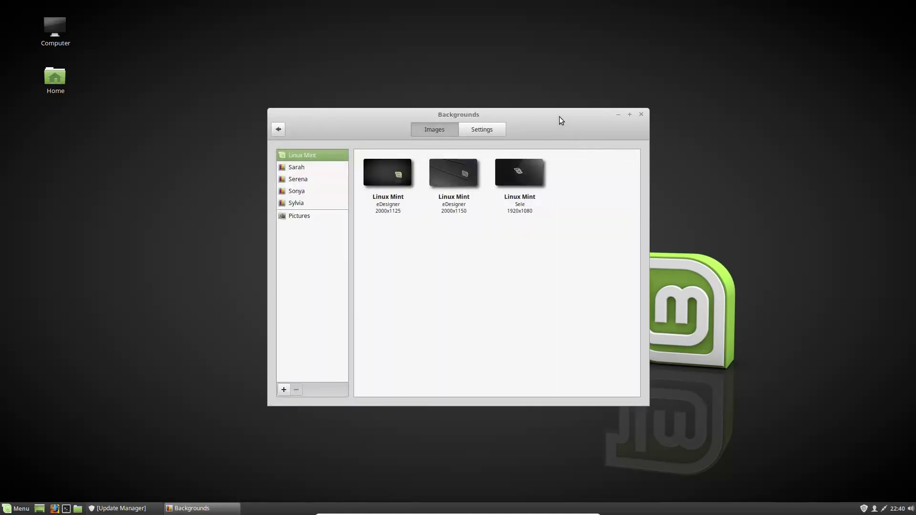
right_click(707, 192)
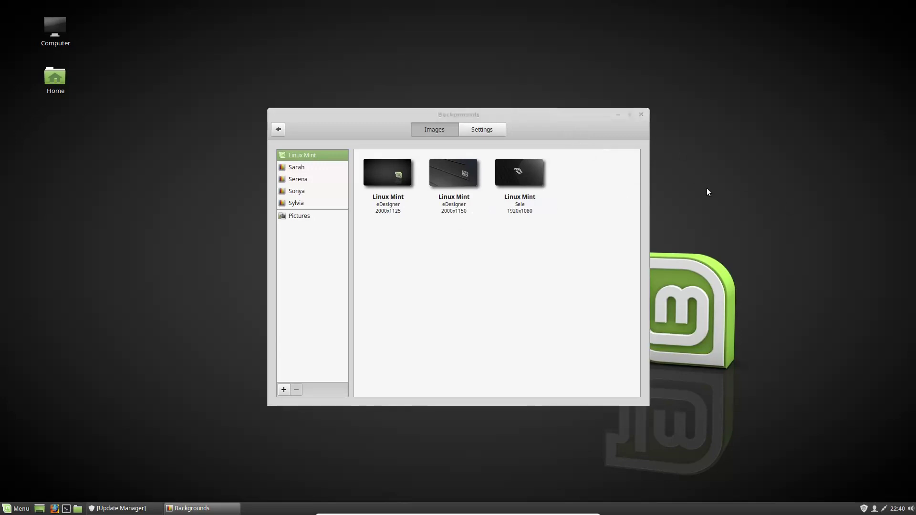
click(612, 176)
click(375, 171)
click(462, 170)
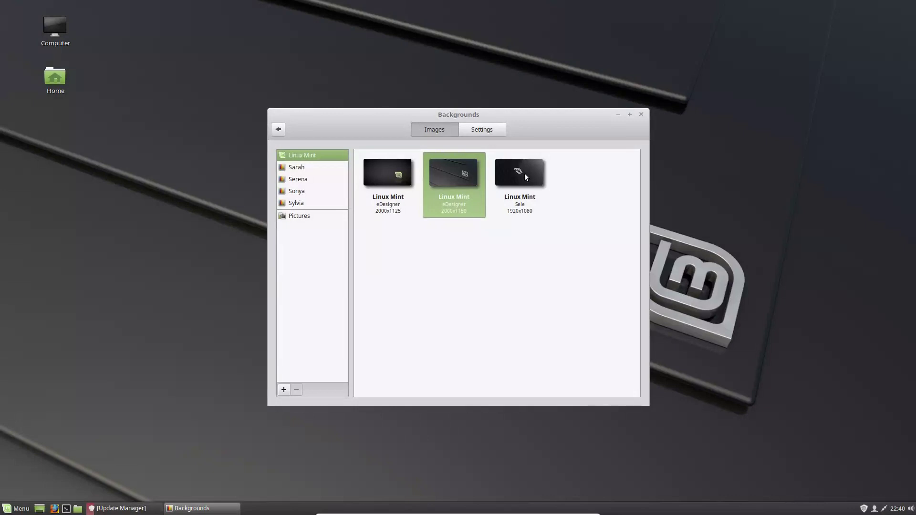
click(525, 174)
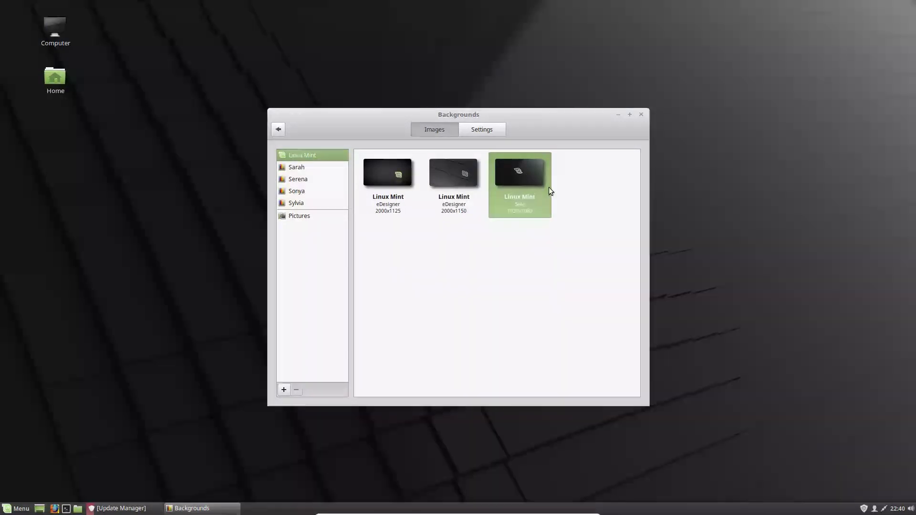
drag(468, 113, 465, 148)
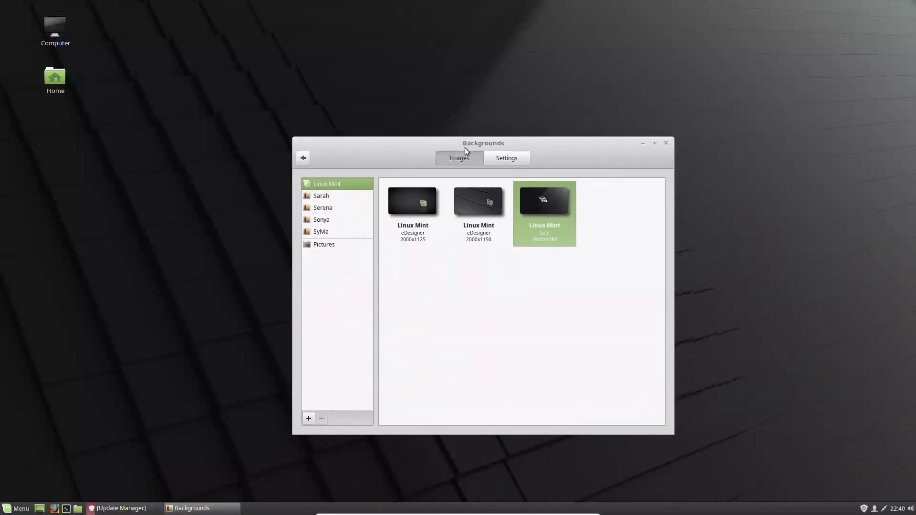
Step: In the Sarah collection, try Aurora over Iceland, Widnes and Wood as the wallpaper
click(342, 199)
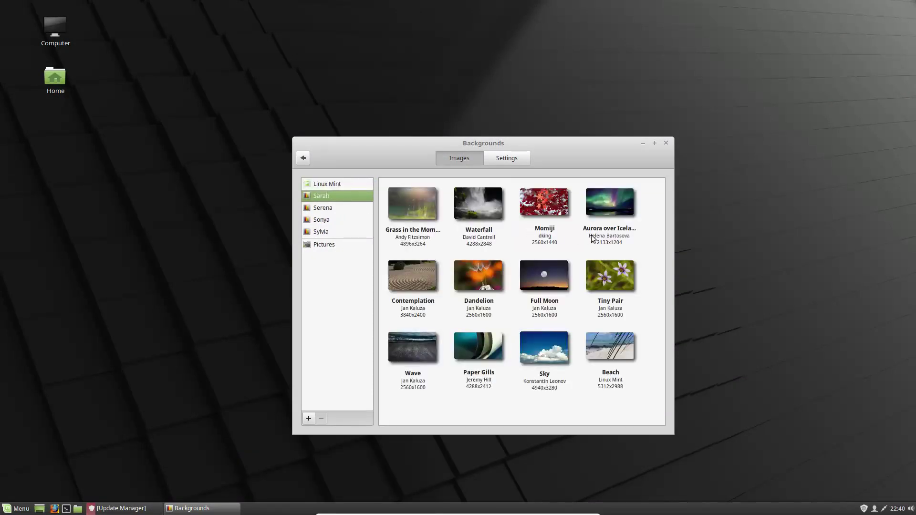
click(623, 214)
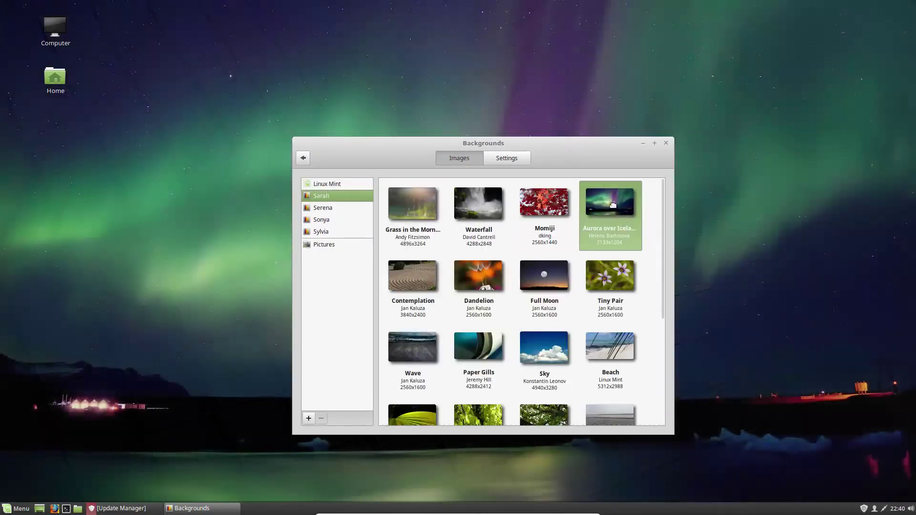
drag(569, 143, 406, 99)
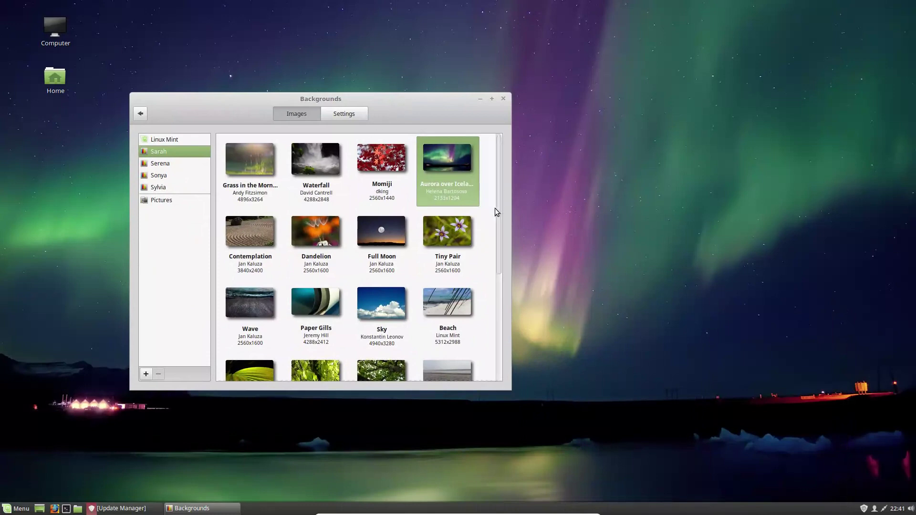
drag(499, 243, 487, 346)
click(456, 191)
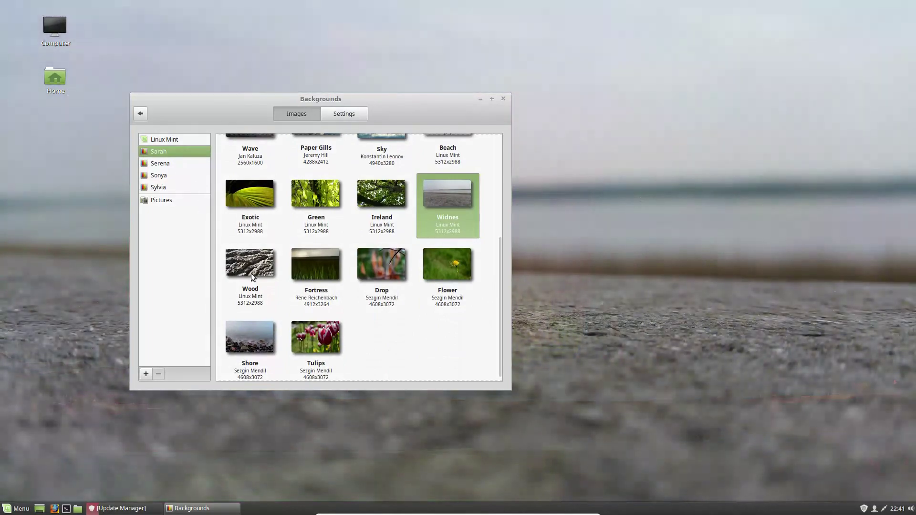
click(266, 261)
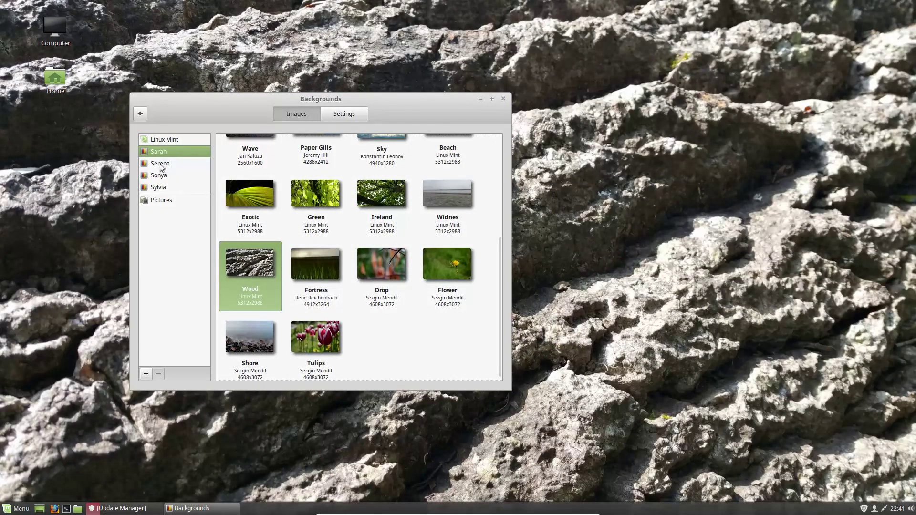
Step: Set the Iceland image from the Serena collection as the wallpaper
click(161, 165)
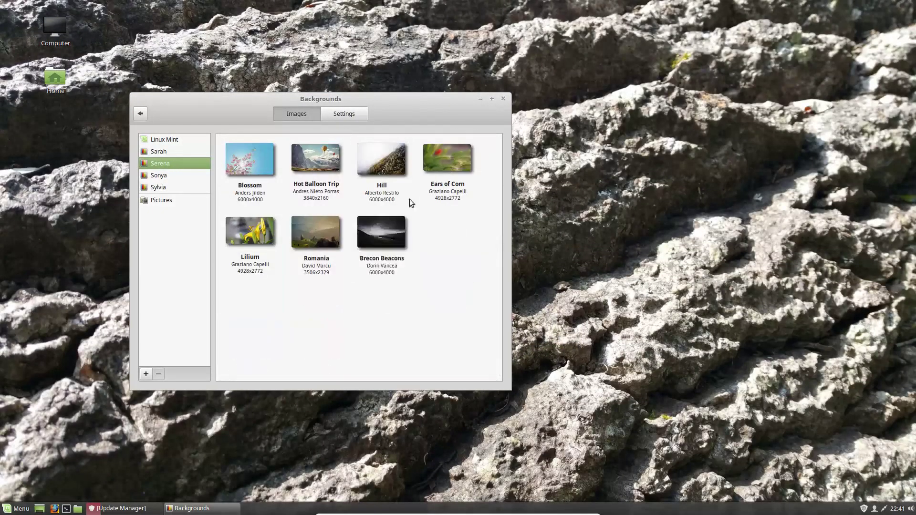
click(460, 225)
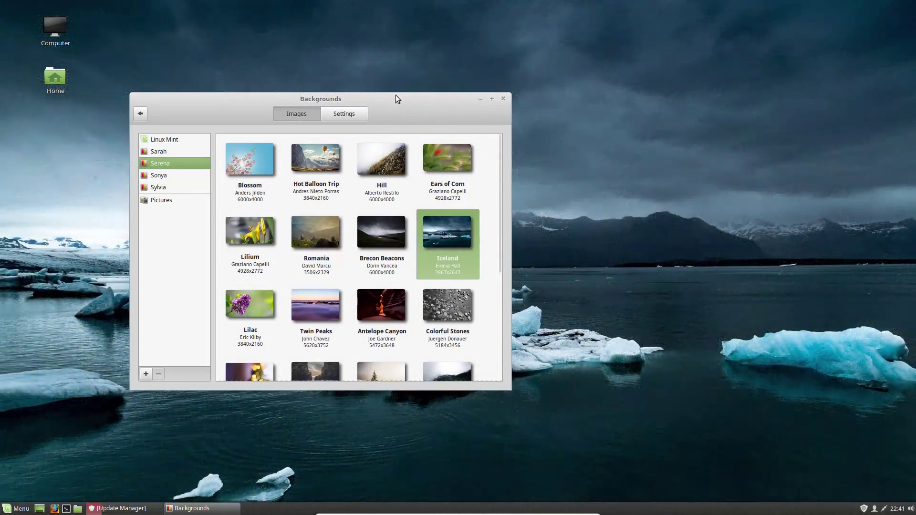
drag(396, 99, 426, 107)
drag(529, 193, 513, 319)
Step: Set Alberta from the Sonya collection as the wallpaper, then browse the Sylvia collection
click(187, 191)
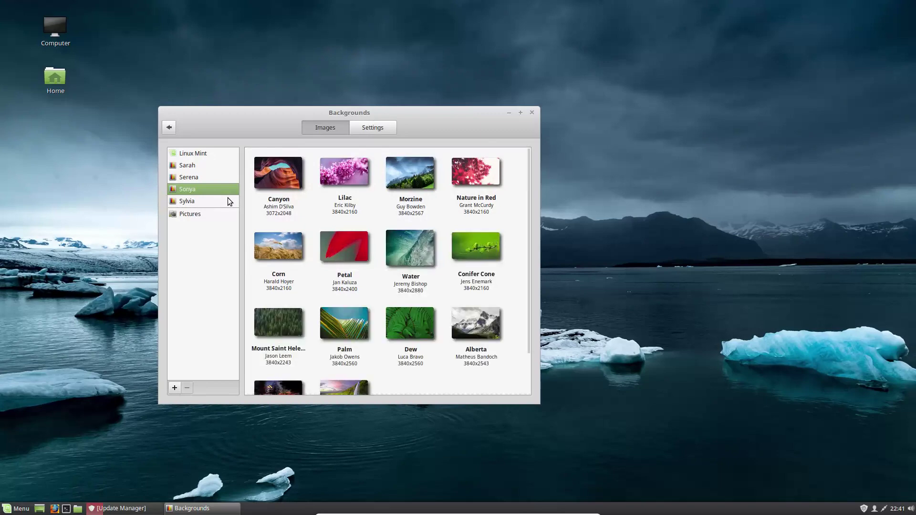
drag(528, 231, 511, 272)
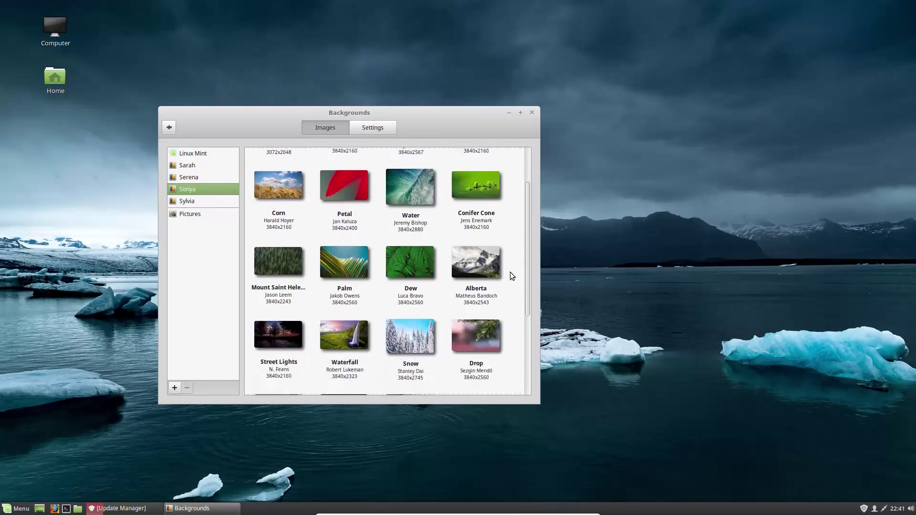
click(477, 271)
scroll(523, 253, down, 5)
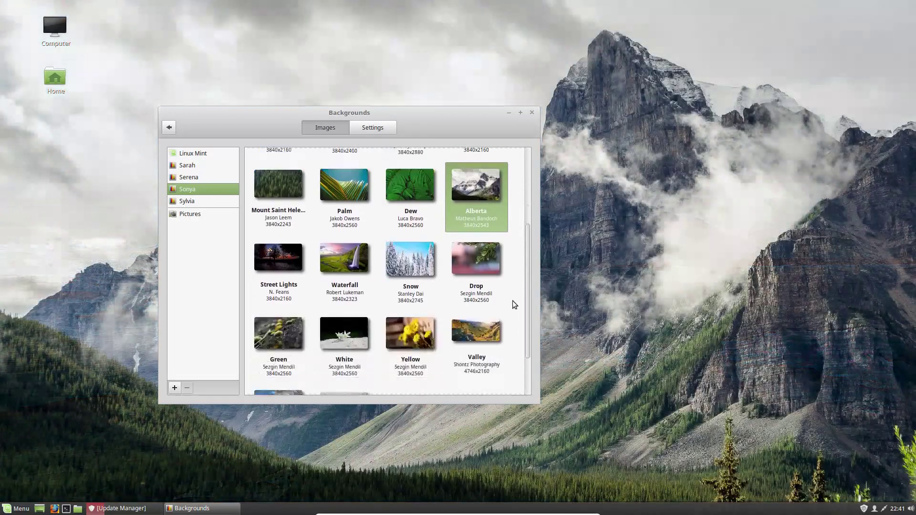
drag(415, 112, 511, 180)
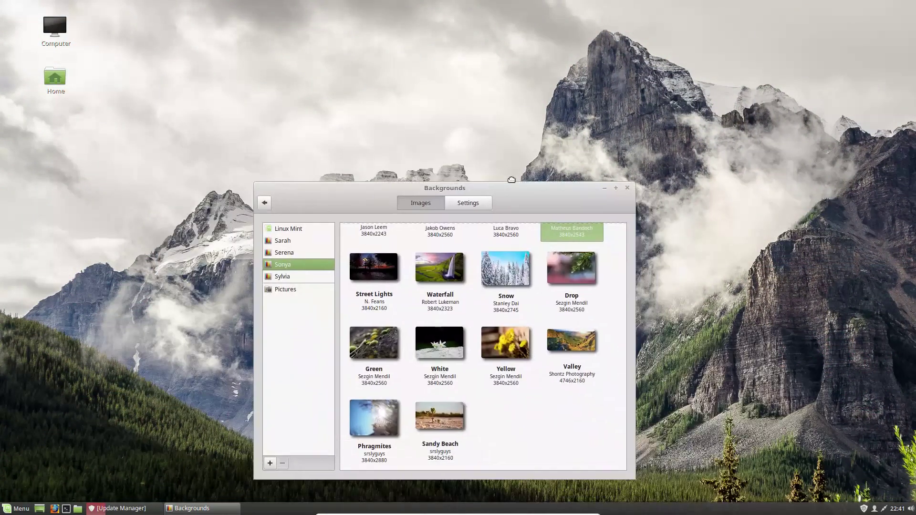
click(317, 269)
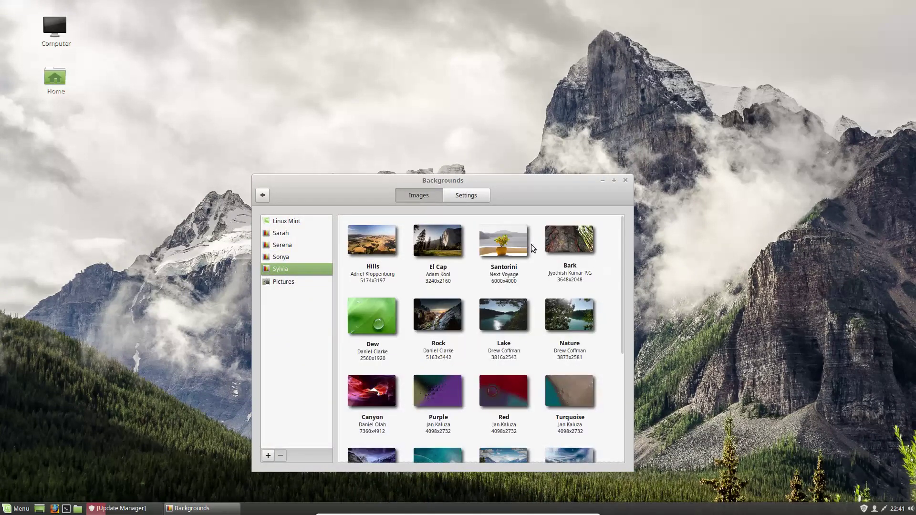
drag(621, 311, 613, 441)
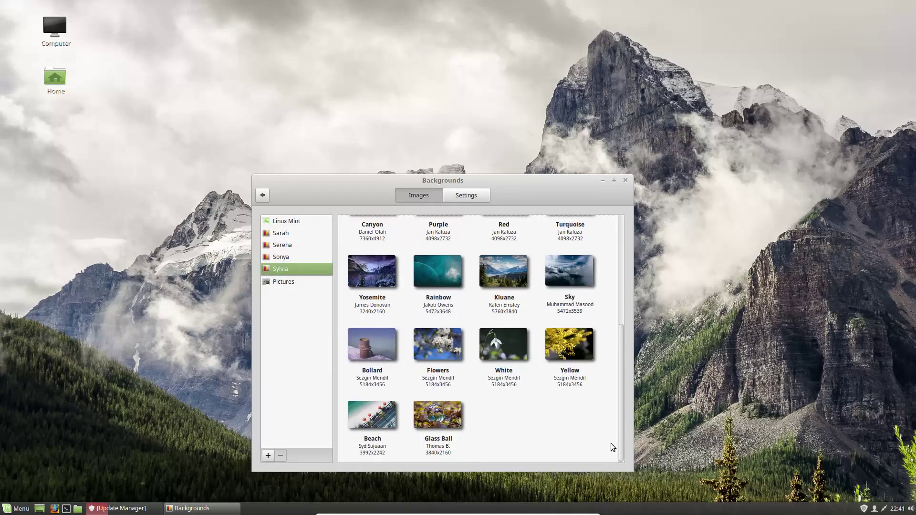
drag(627, 409, 605, 262)
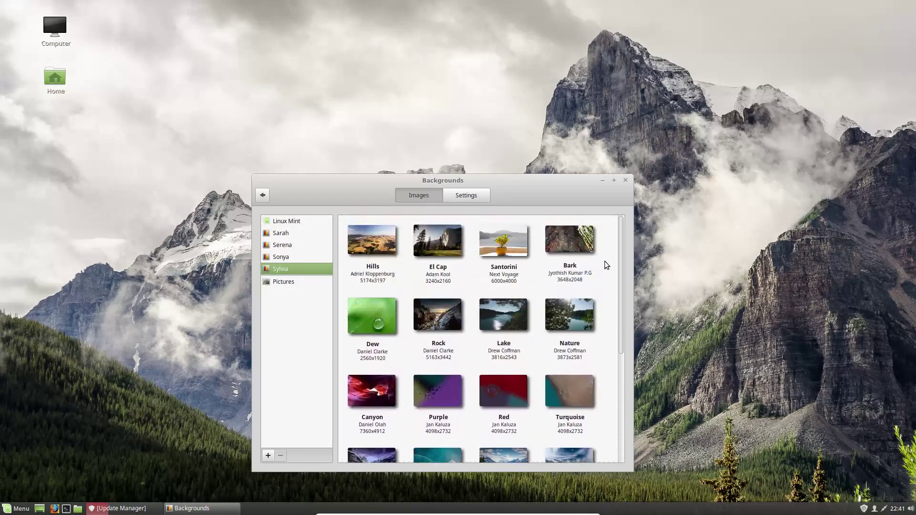
drag(503, 183, 375, 75)
Step: Turn on the wallpaper slideshow at 15-minute intervals, keeping the Zoom picture aspect
click(361, 70)
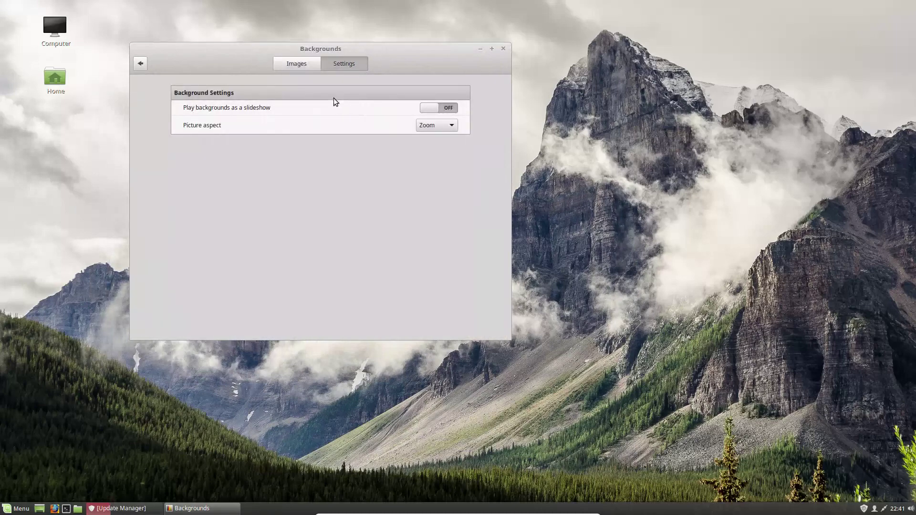
click(437, 110)
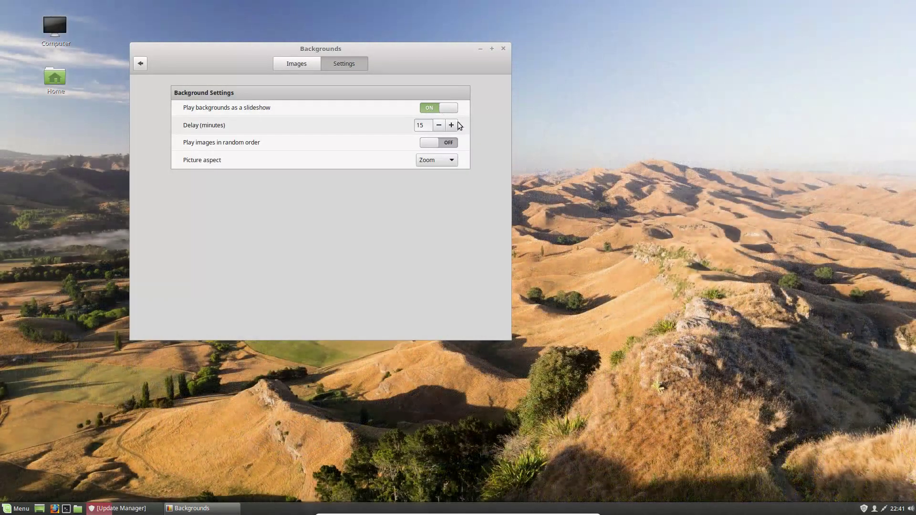
drag(405, 51, 645, 130)
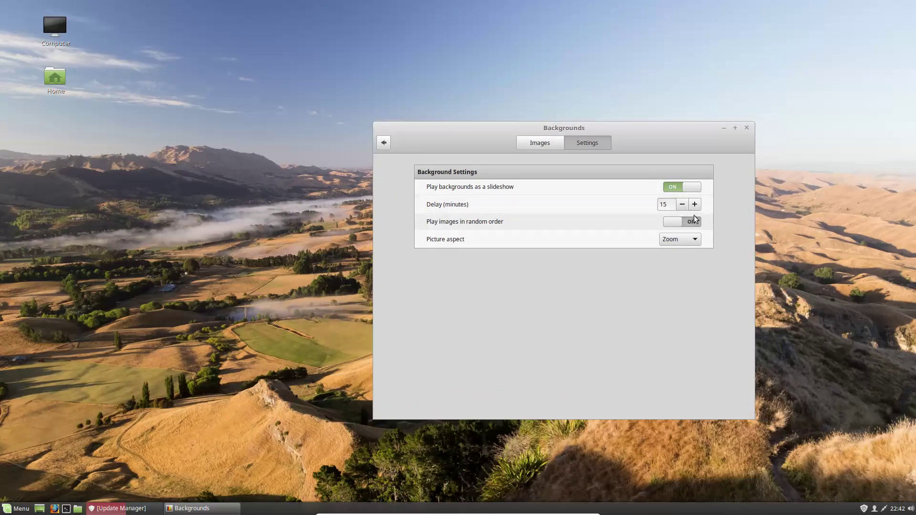
click(688, 244)
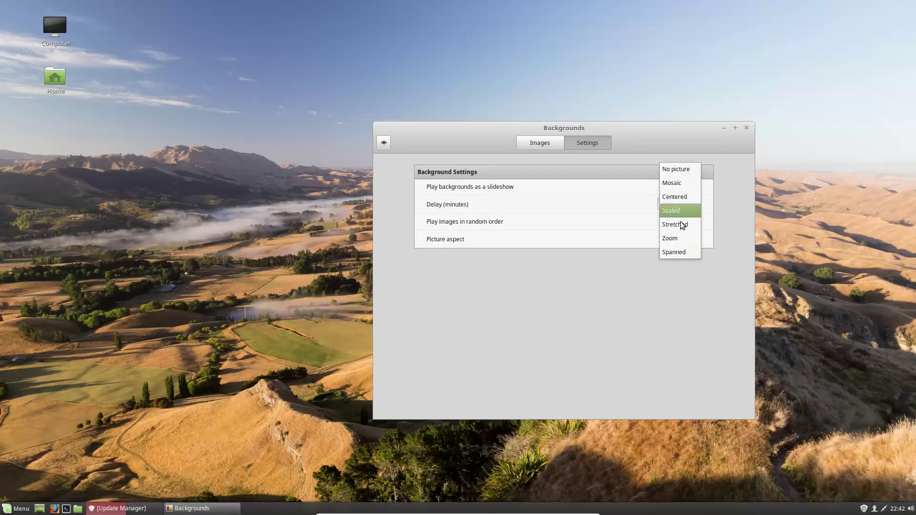
click(605, 256)
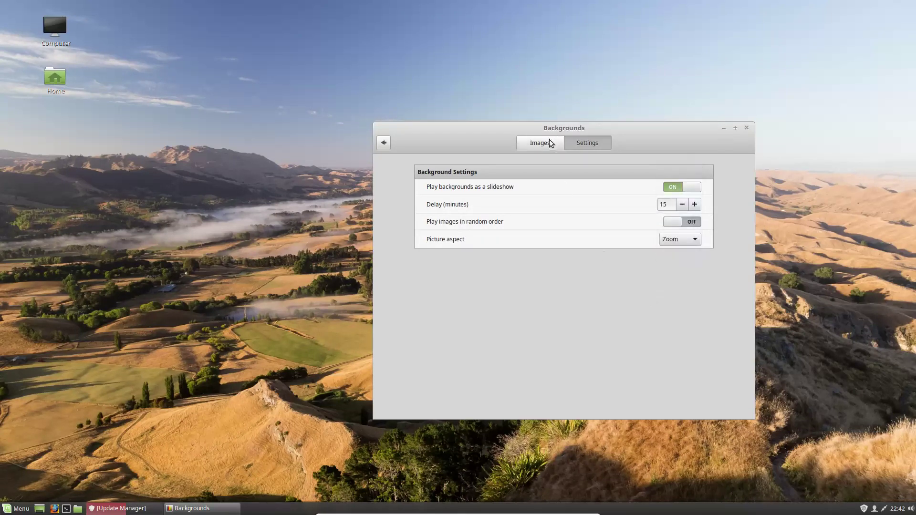
Step: View the empty Pictures collection, cancel Add Folder, and go to the Effects page
click(385, 143)
click(404, 177)
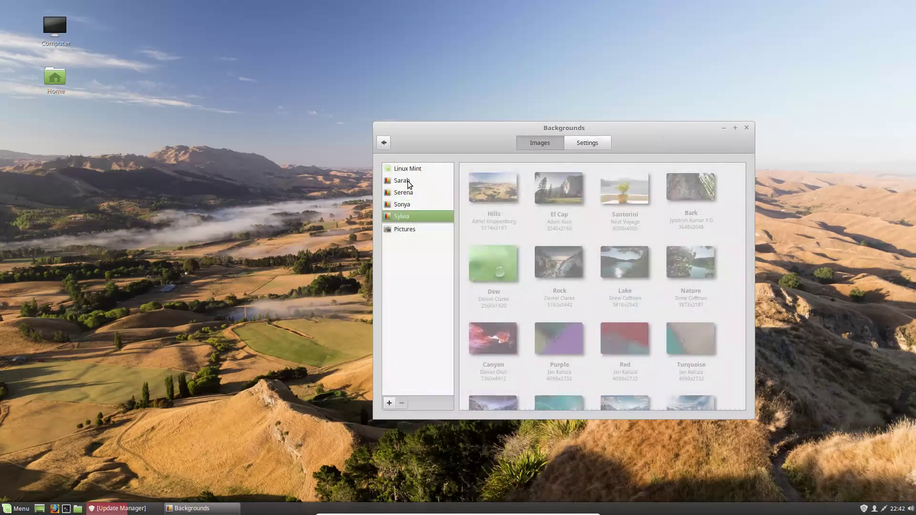
click(399, 230)
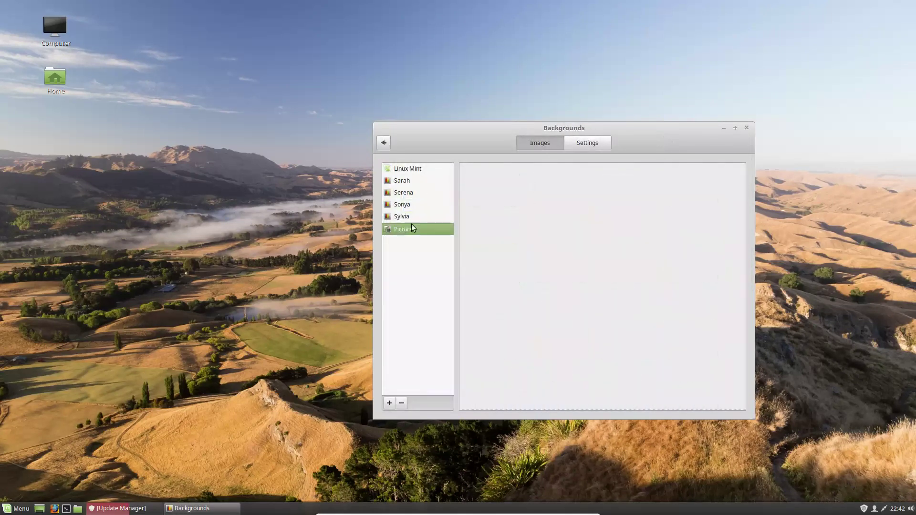
click(390, 404)
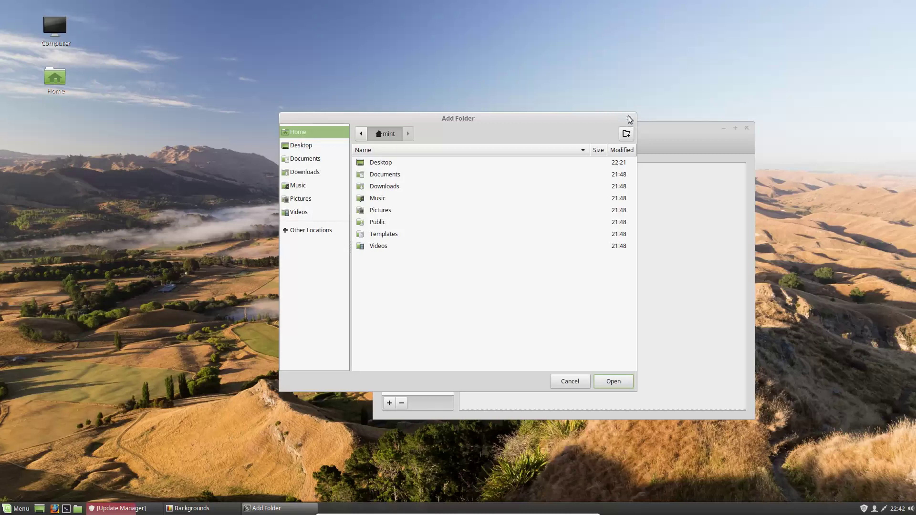
click(630, 119)
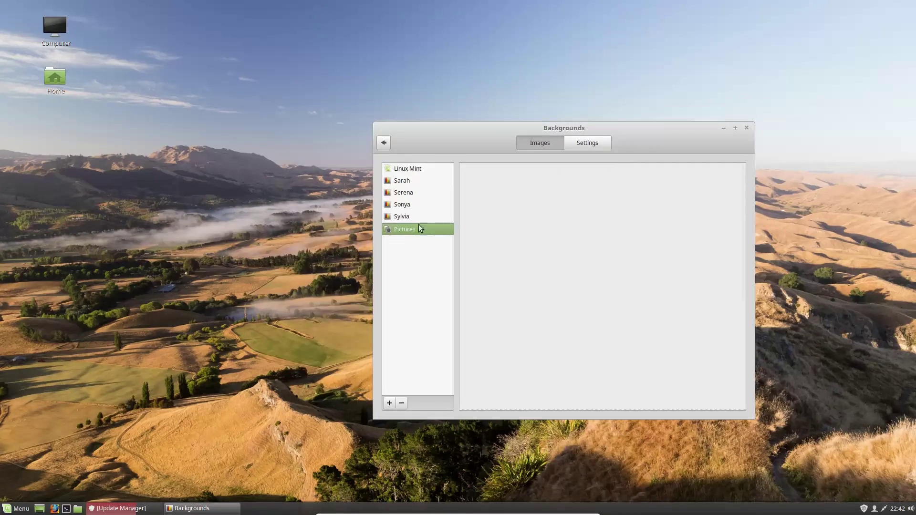
click(384, 143)
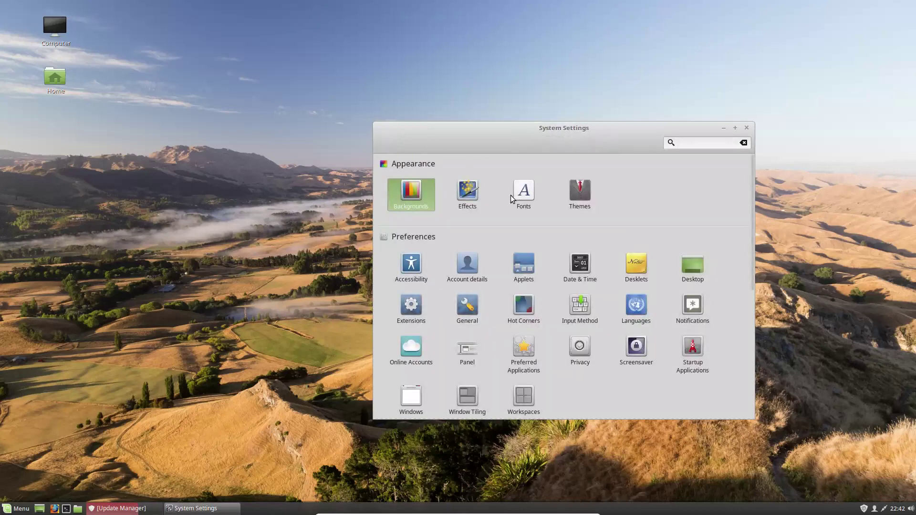
click(465, 198)
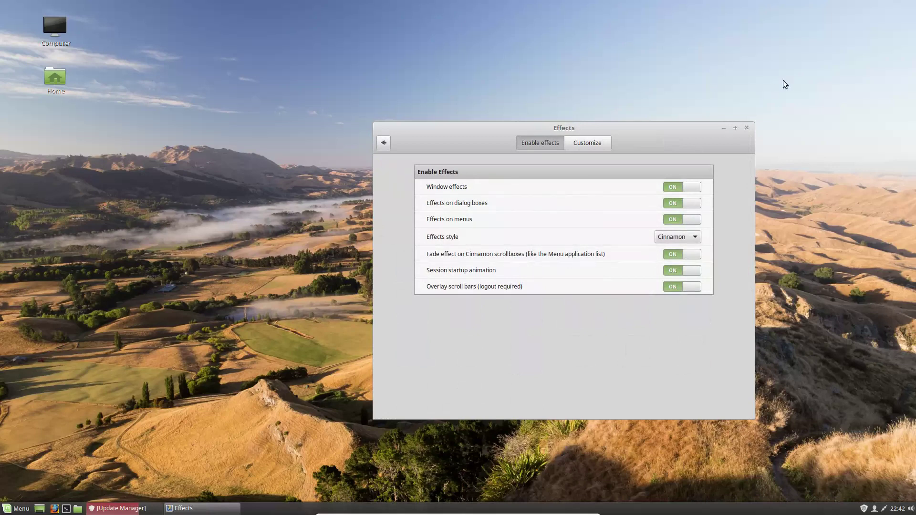
Step: Preview the window effects by minimizing and restoring the Effects window, browsing its customisation options
click(726, 127)
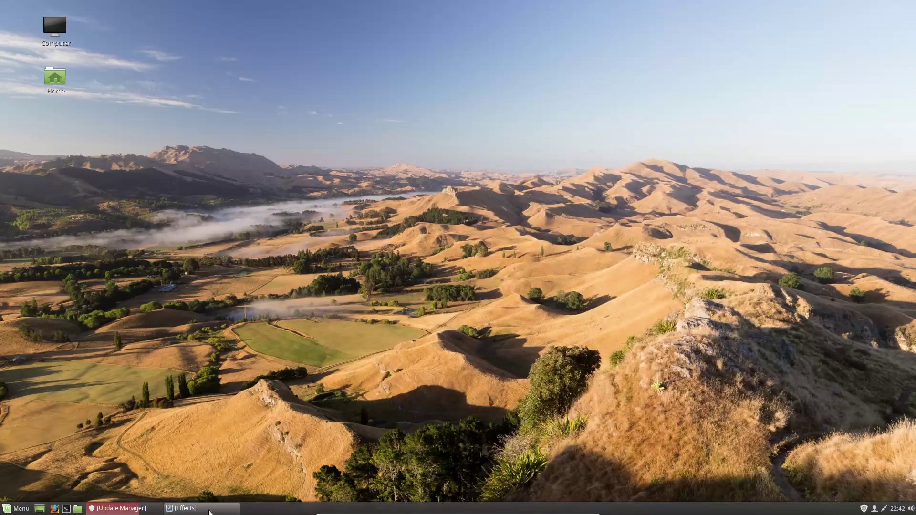
click(210, 512)
click(10, 509)
click(10, 509)
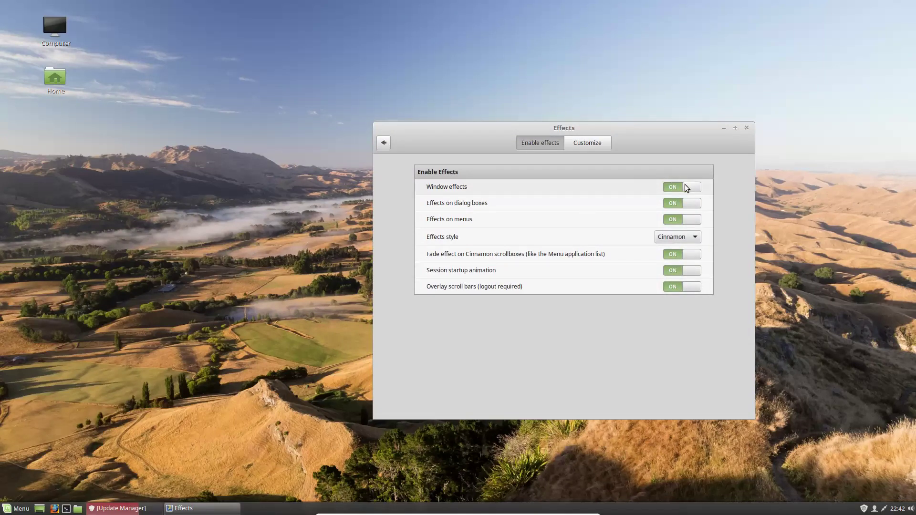
click(604, 143)
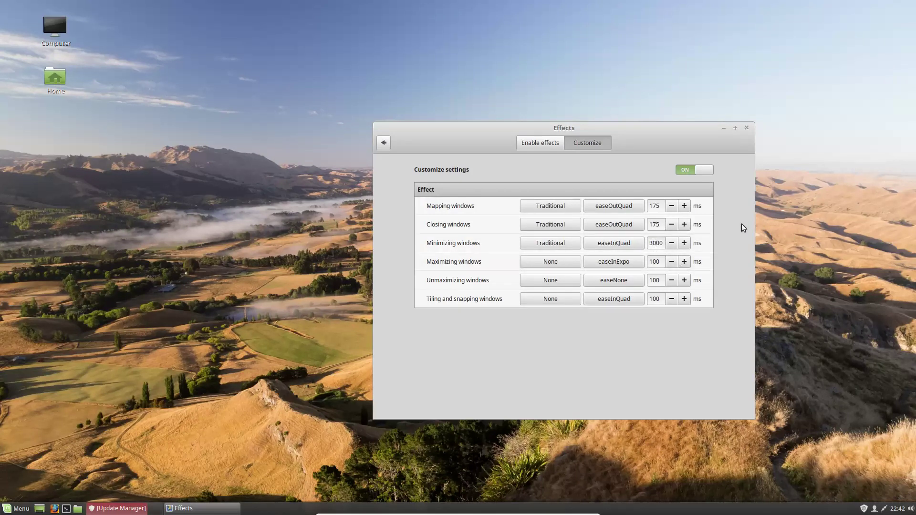
click(723, 127)
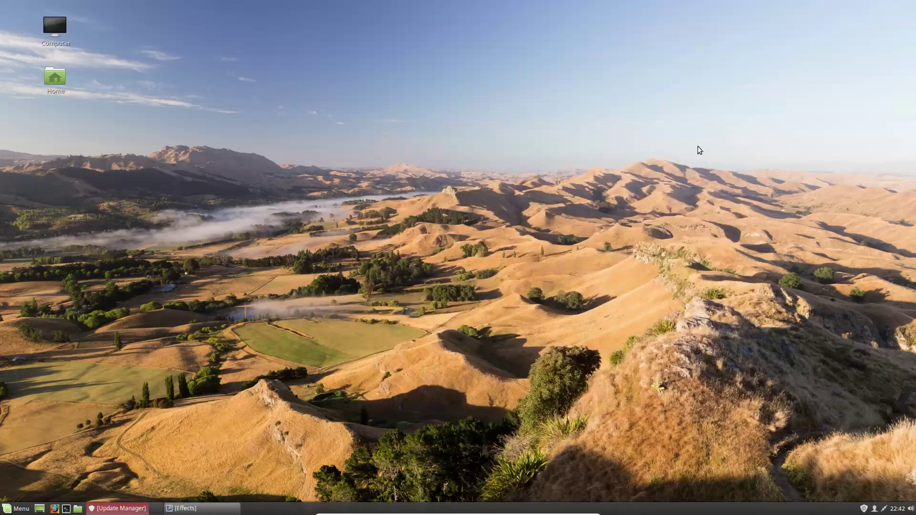
click(225, 508)
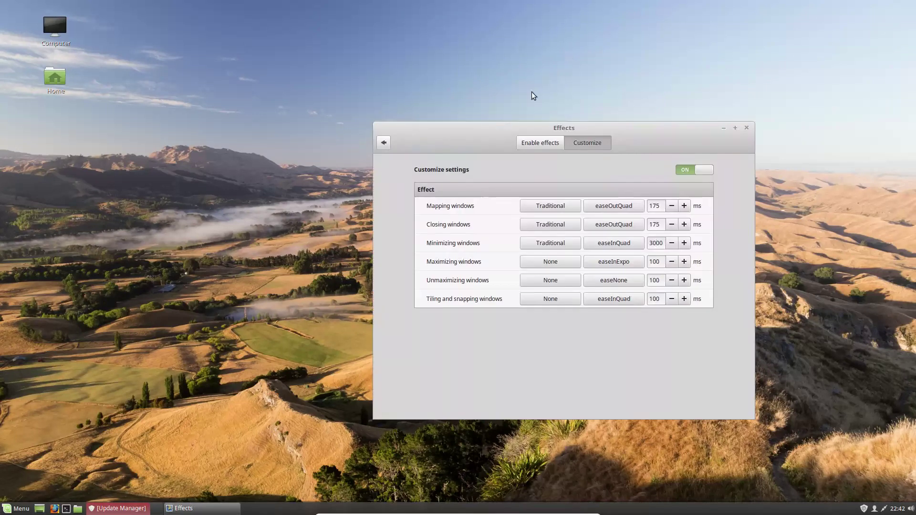
click(535, 139)
click(386, 142)
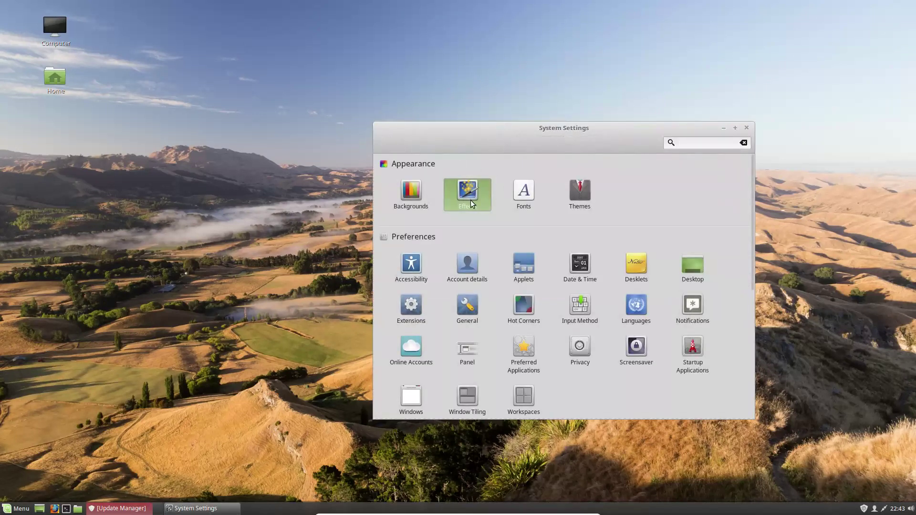
click(468, 197)
Step: Set the minimizing-windows effect duration to 175 ms and return to the System Settings overview
click(723, 128)
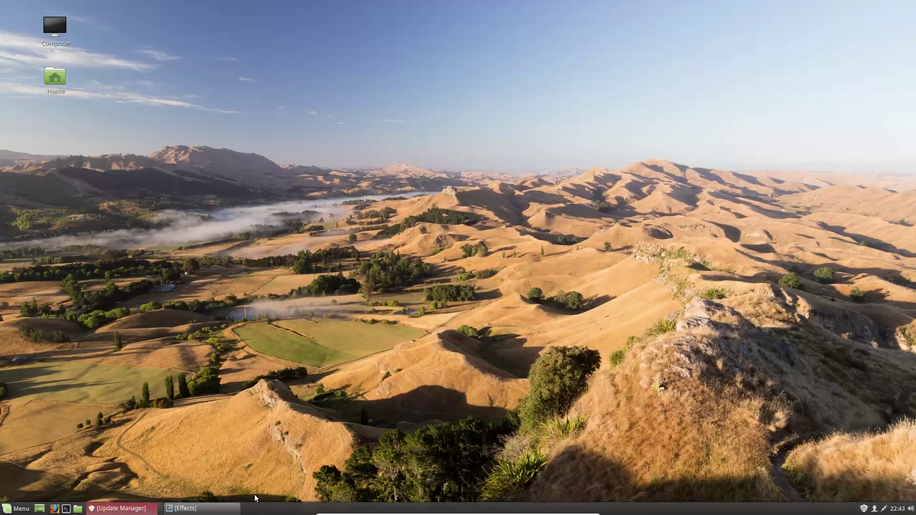
click(231, 510)
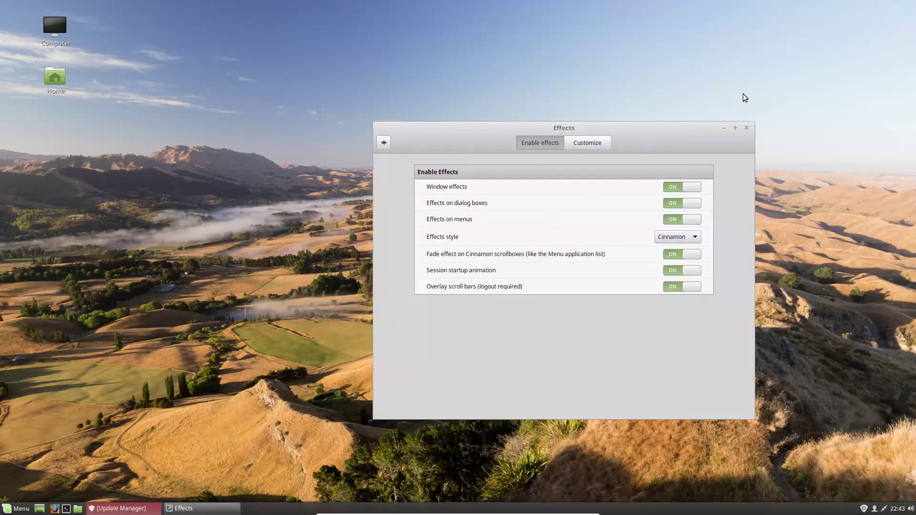
click(593, 144)
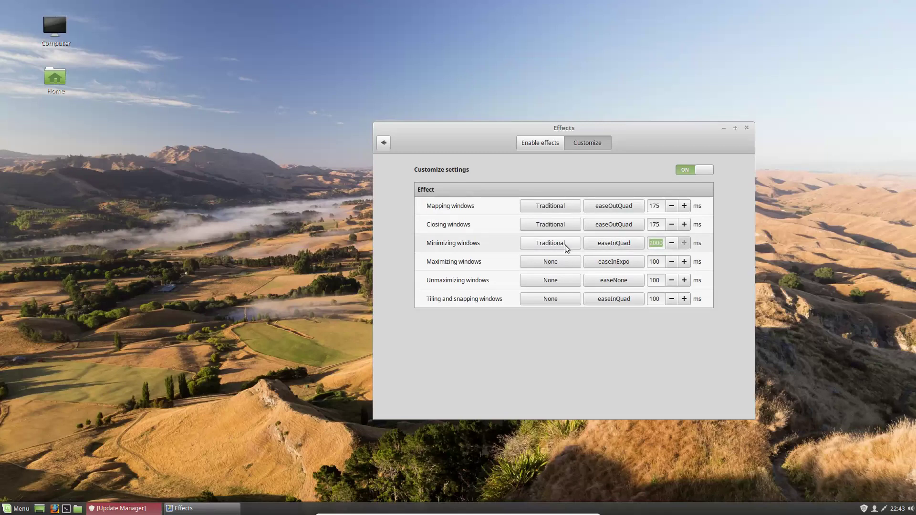
click(724, 129)
click(217, 507)
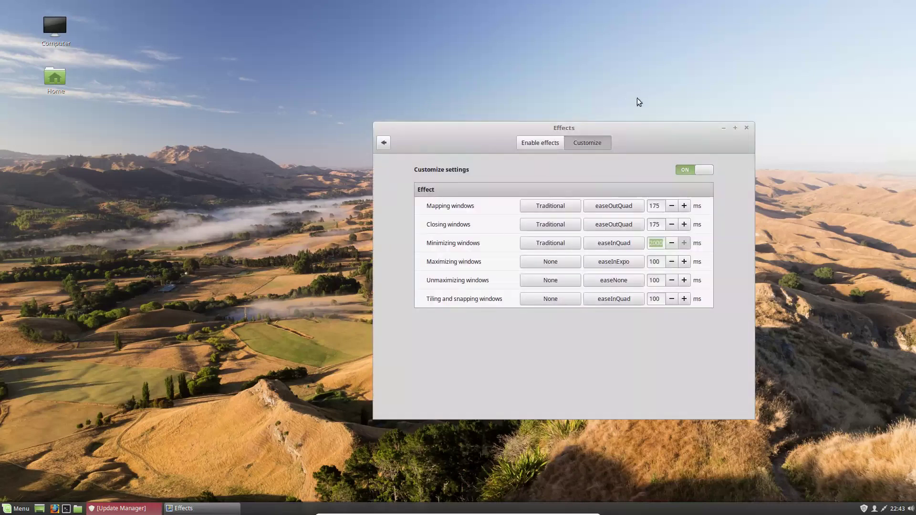
double_click(661, 245)
text(175)
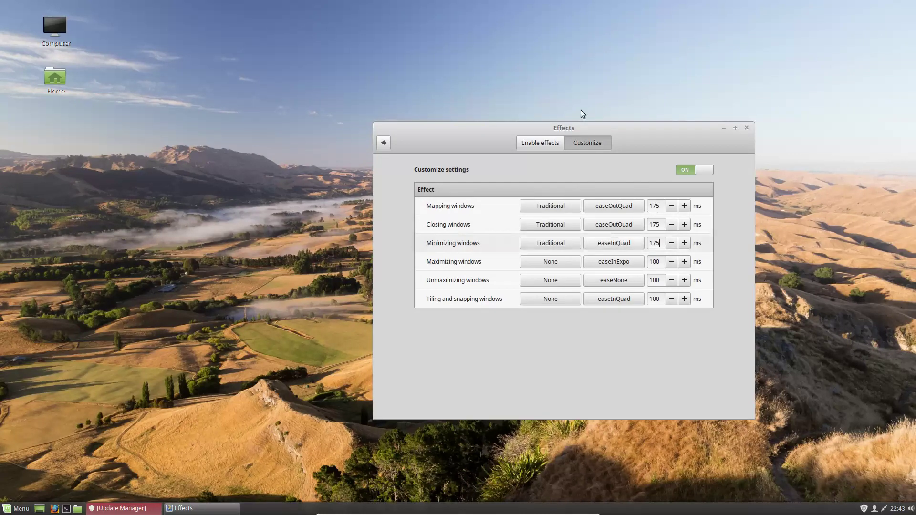
click(386, 142)
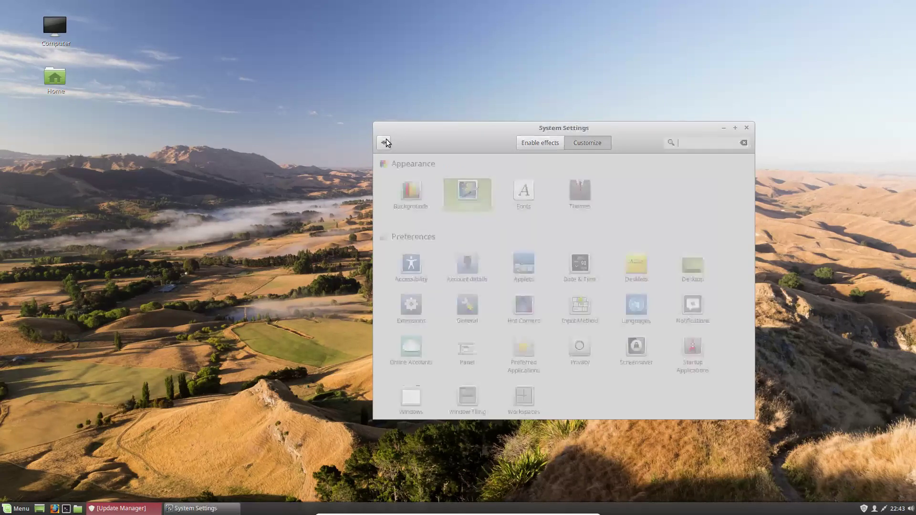
Step: In Fonts, set the text scaling factor to 1.2 without changing the window title font
click(519, 197)
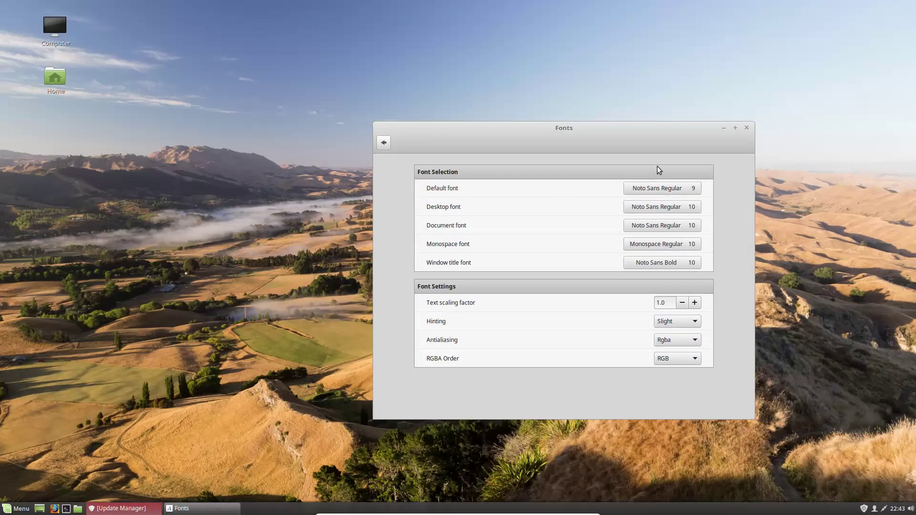
click(695, 303)
click(695, 303)
click(696, 303)
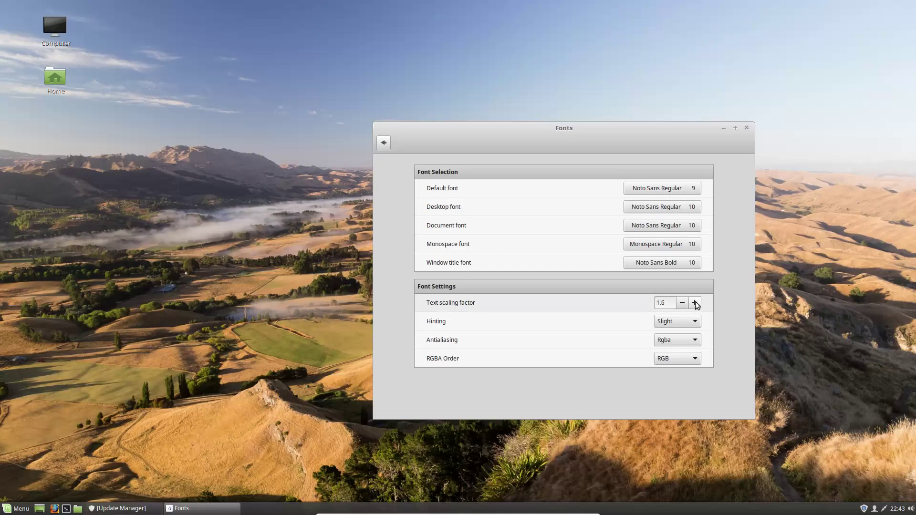
click(696, 303)
click(695, 303)
click(695, 303)
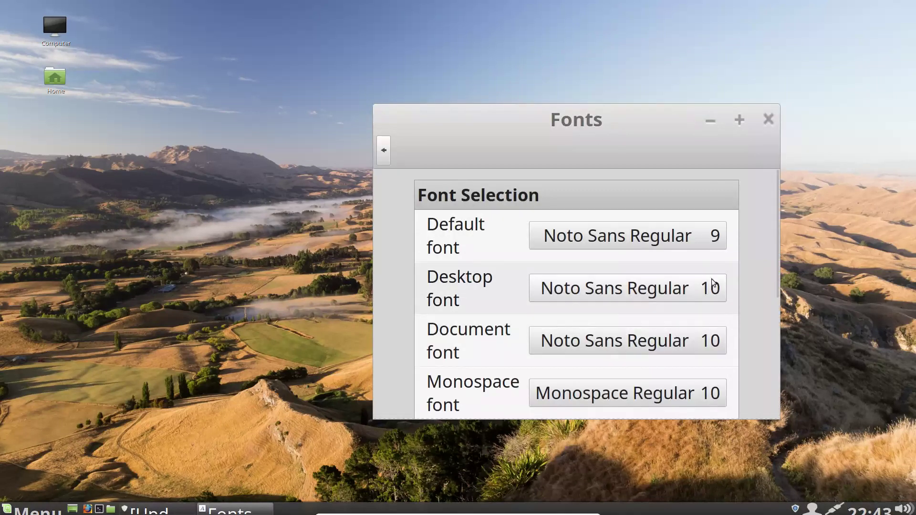
scroll(781, 260, down, 5)
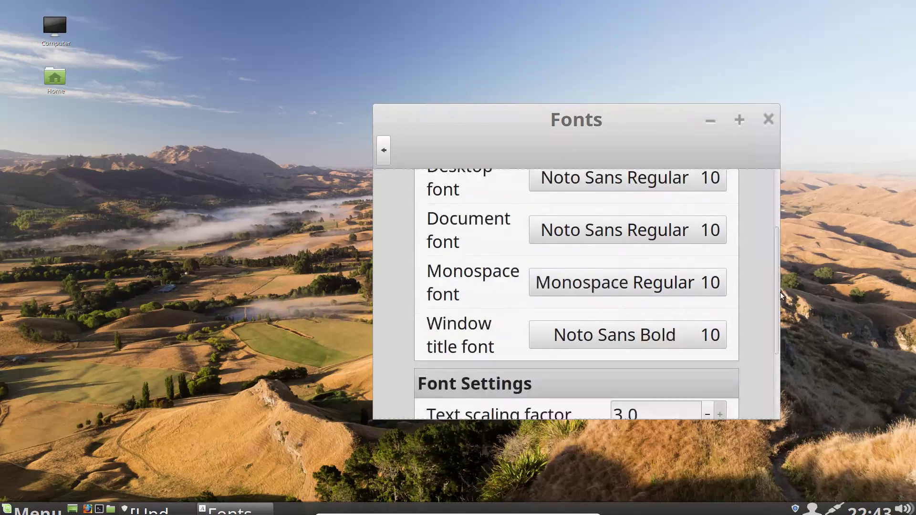
drag(711, 292, 709, 287)
click(709, 287)
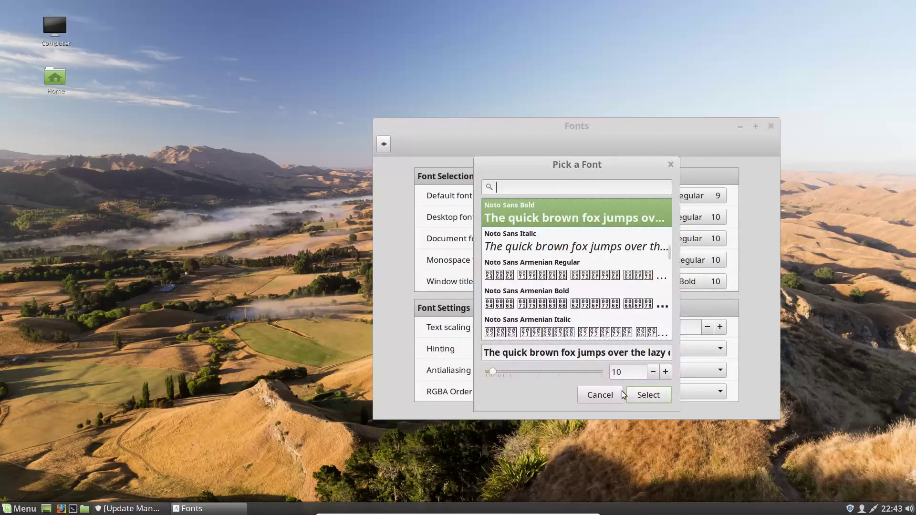
click(622, 394)
click(710, 326)
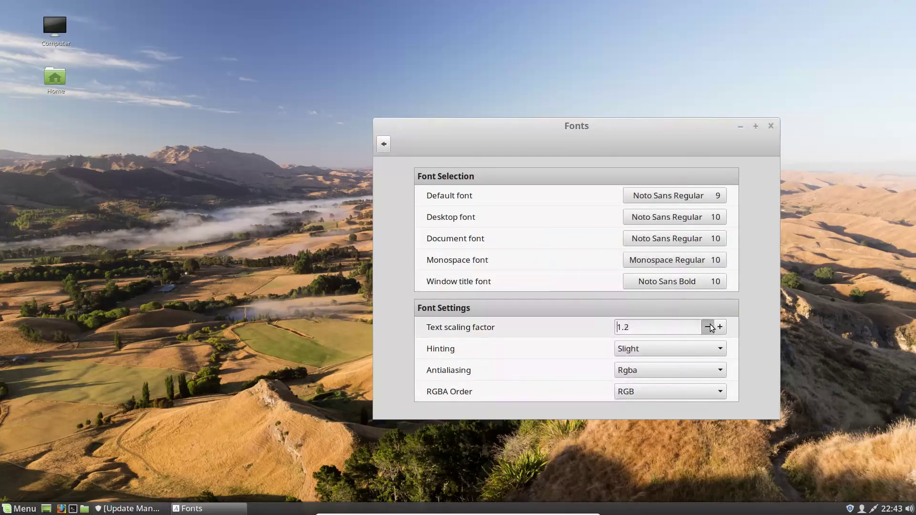
Step: Leave hinting and the other font entries unchanged, then go back to the System Settings overview
click(710, 325)
click(743, 309)
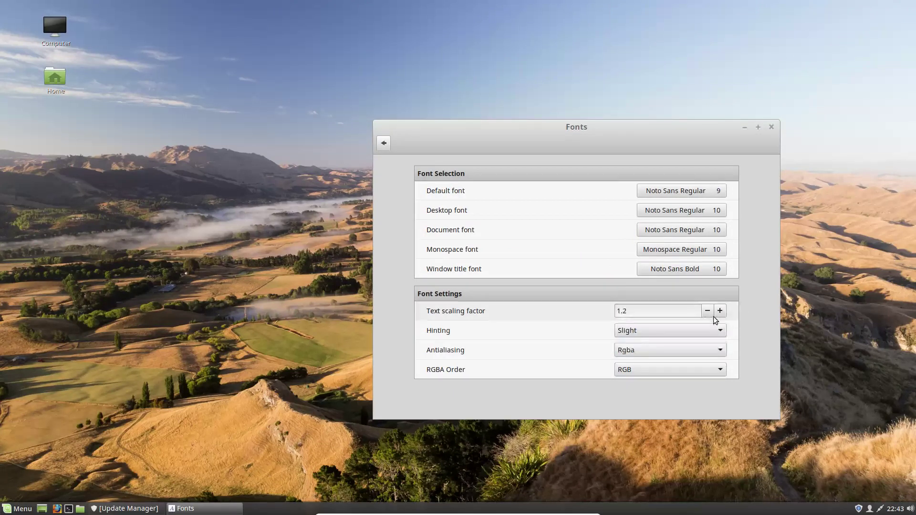
click(709, 313)
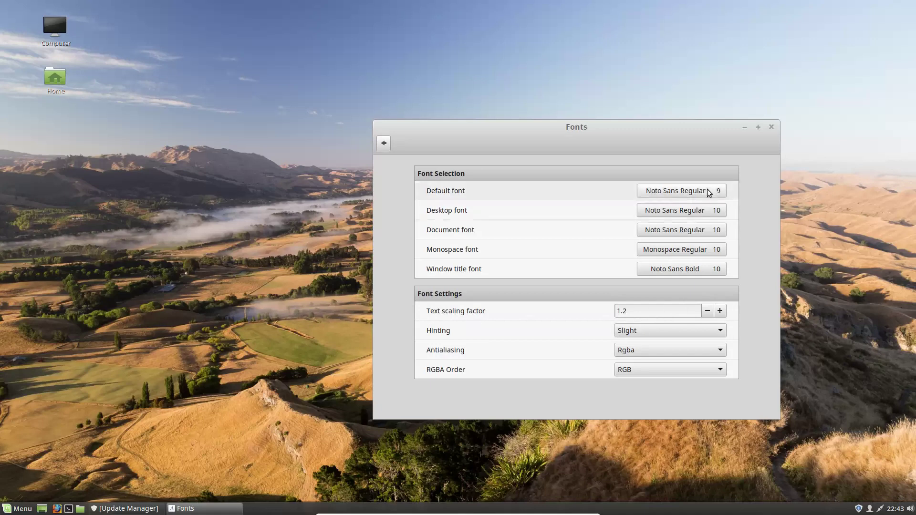
click(713, 231)
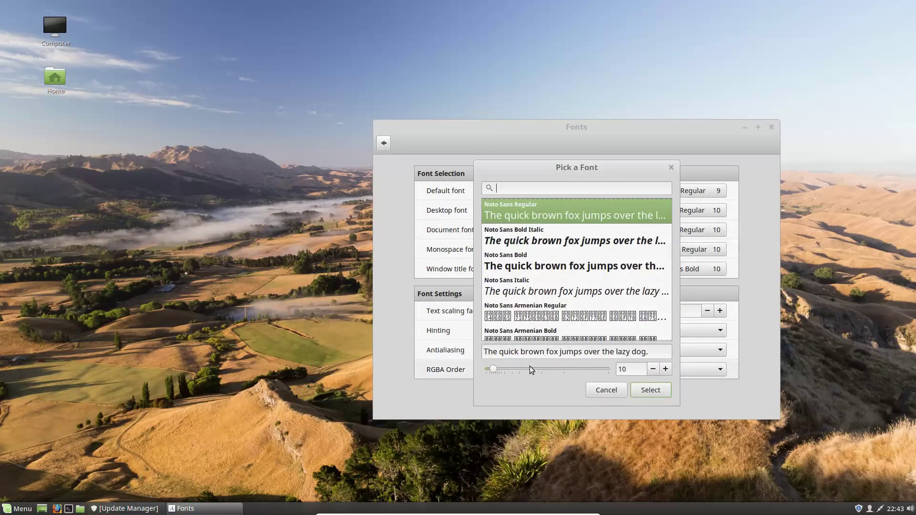
click(618, 385)
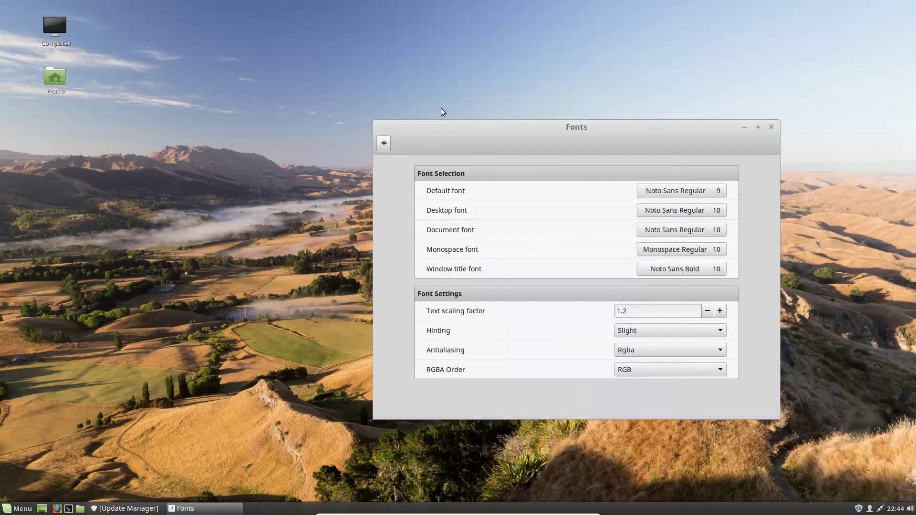
click(387, 145)
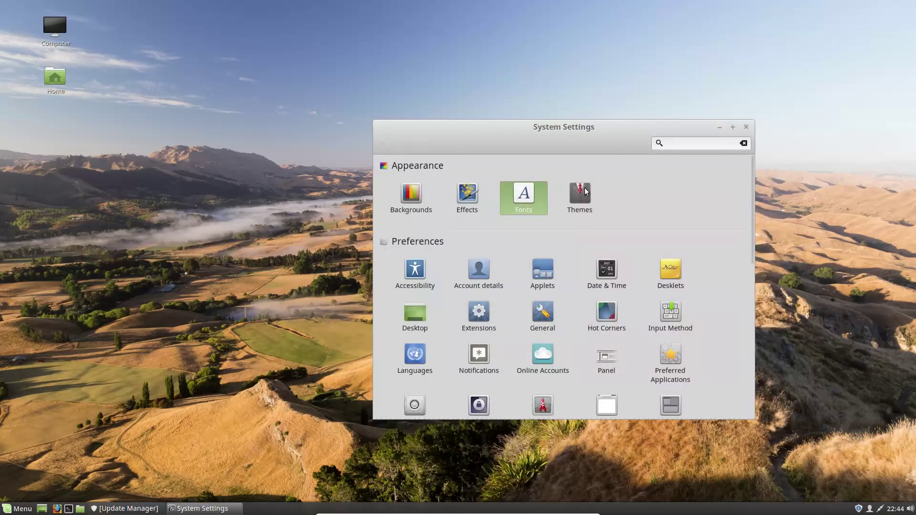
Step: Open the Themes settings page, then bring Update Manager forward from the taskbar and close it
click(586, 192)
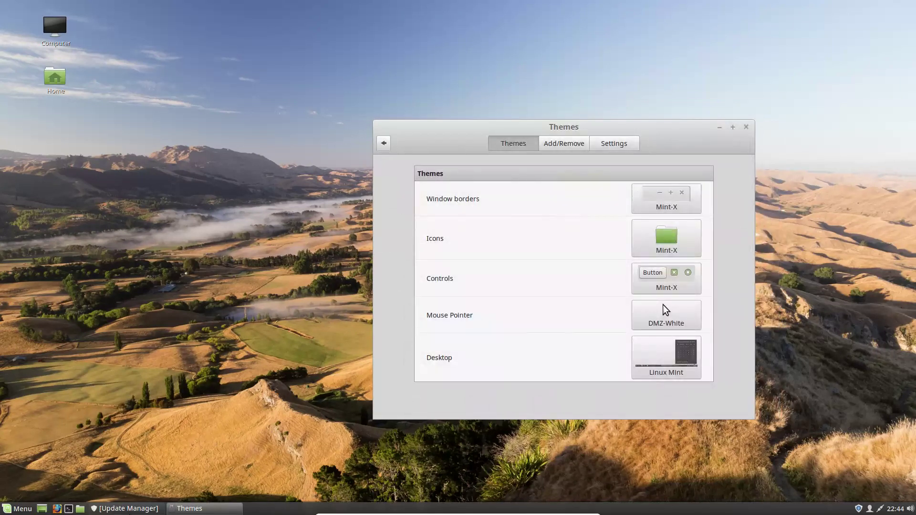
click(110, 509)
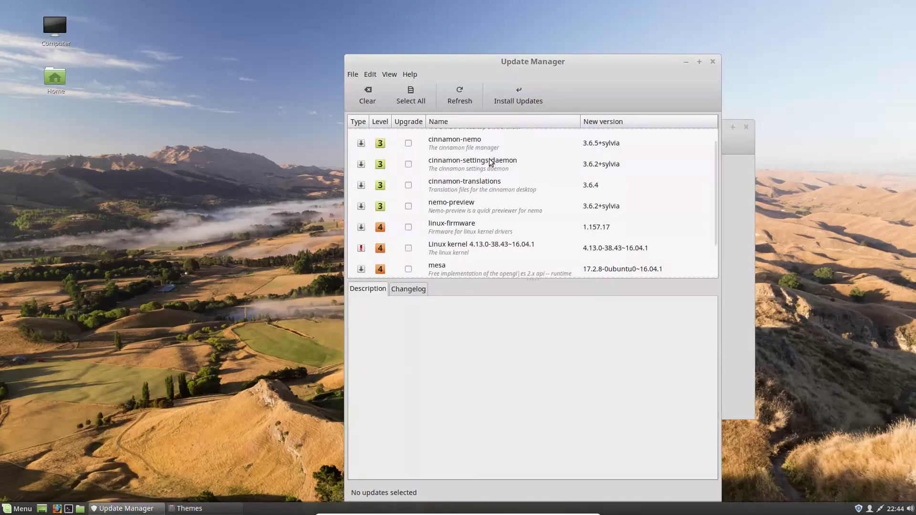
scroll(506, 177, up, 1)
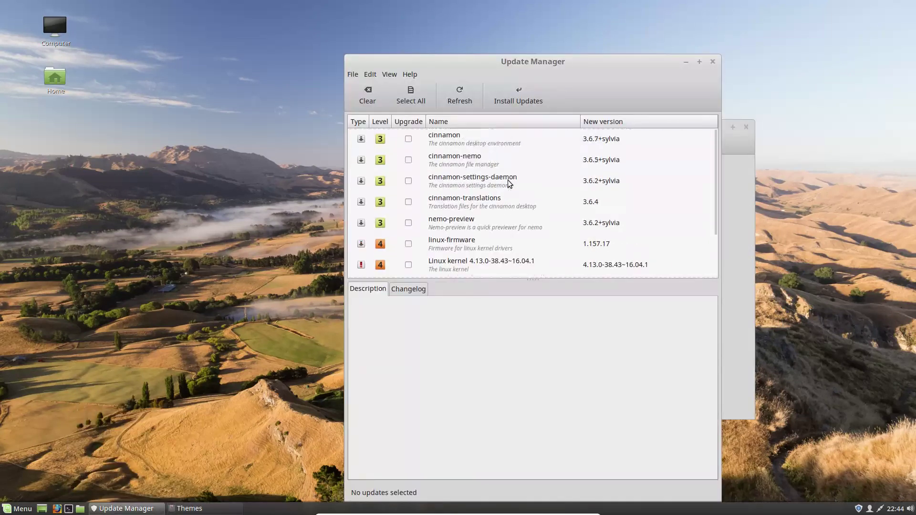
click(714, 62)
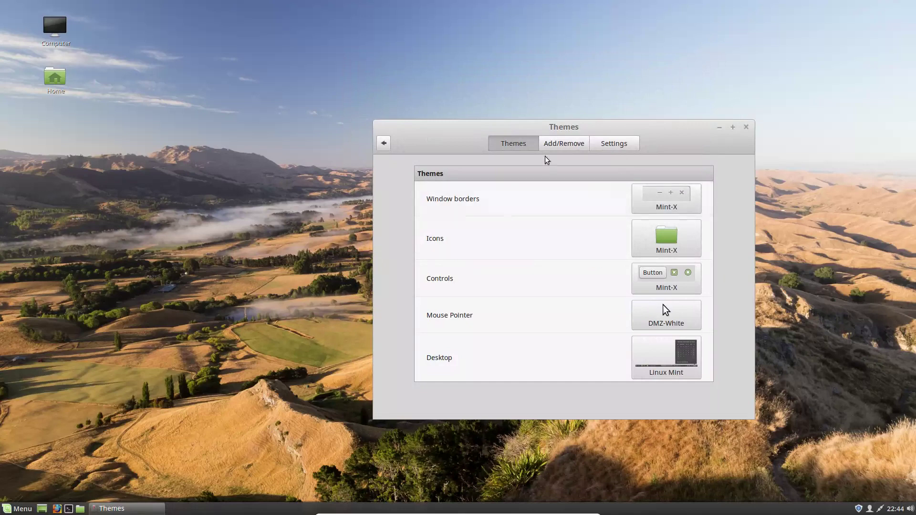
Step: Move the Themes window aside and preview Mint-Y-Dark, AgingGorilla, Adwaita and Crux window borders
drag(630, 122, 535, 96)
click(581, 161)
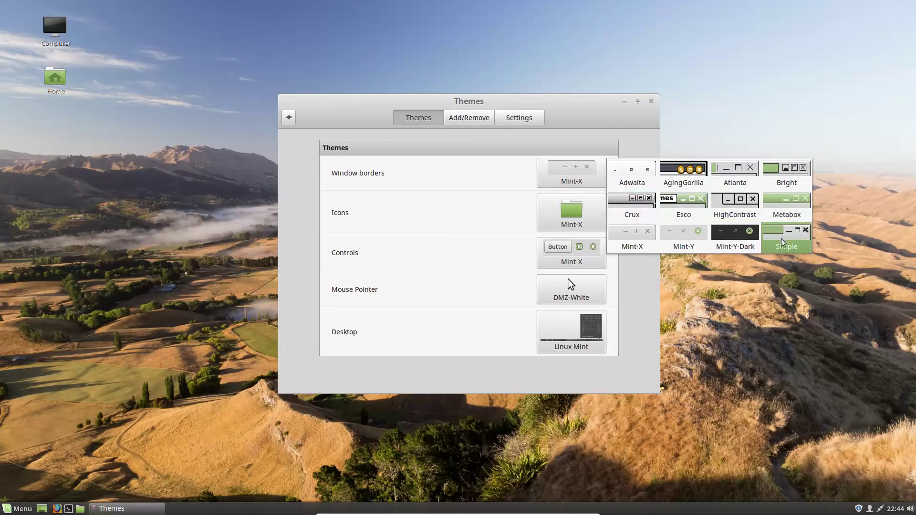
click(712, 245)
click(595, 180)
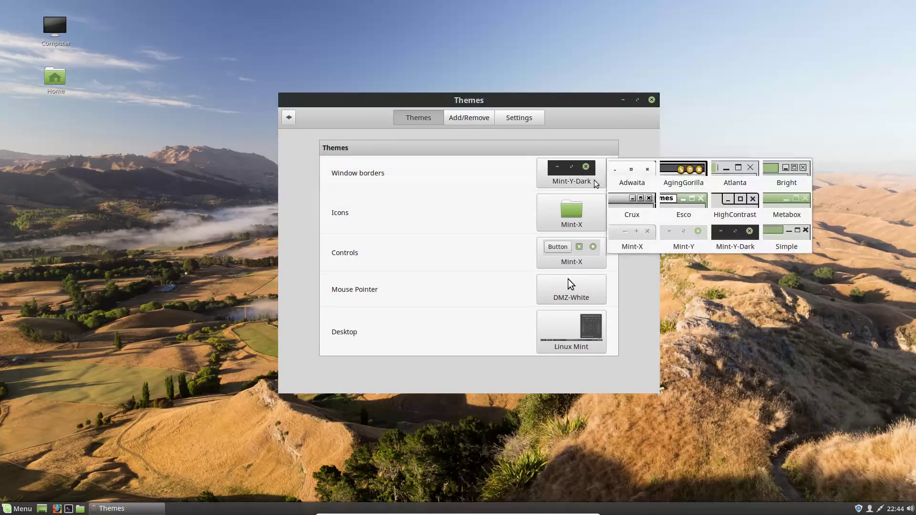
click(686, 173)
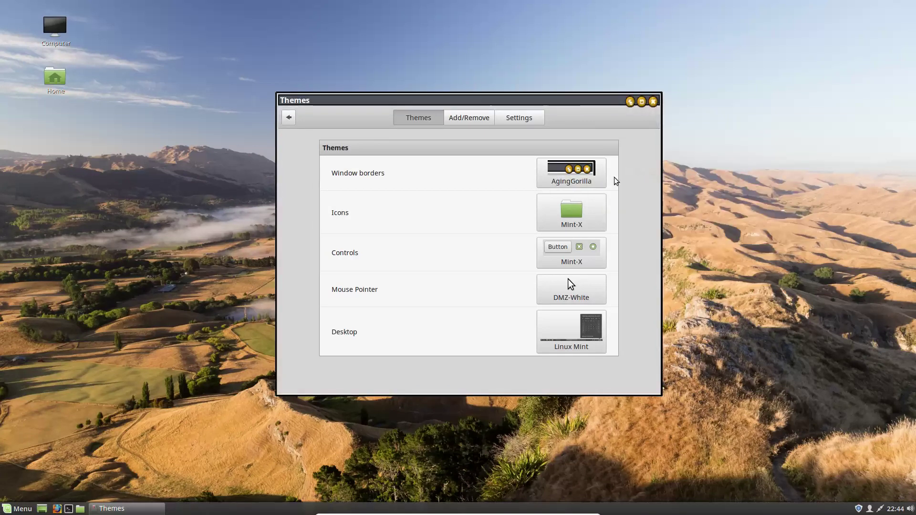
click(577, 175)
click(627, 171)
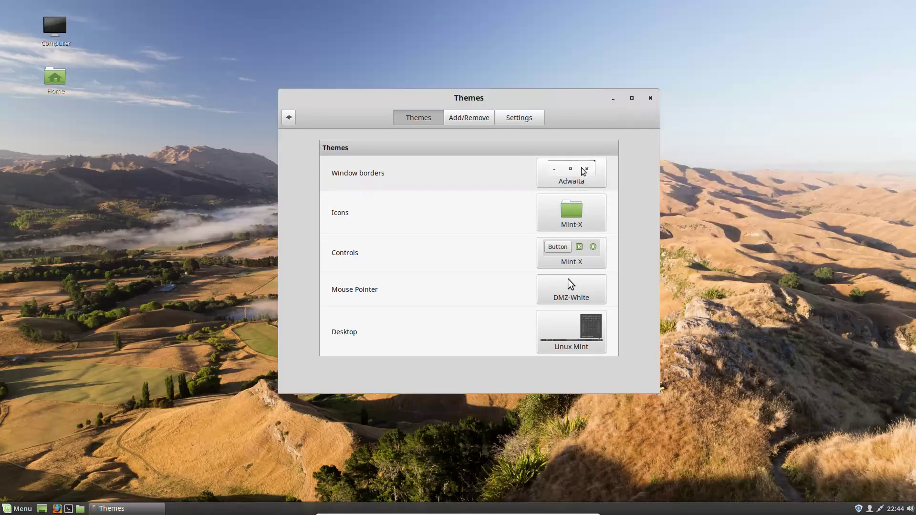
click(583, 170)
click(629, 208)
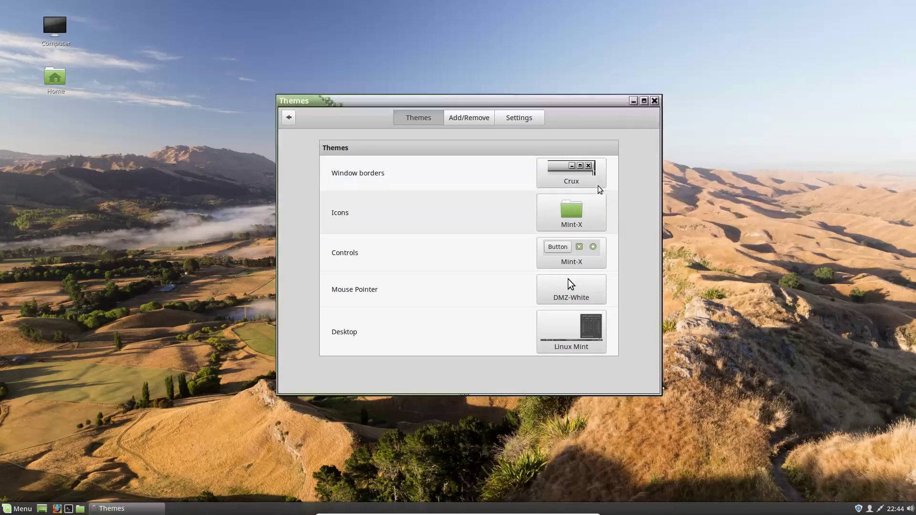
Step: Try Metabox and AgingGorilla borders, then settle on Bright window borders
click(573, 174)
click(784, 205)
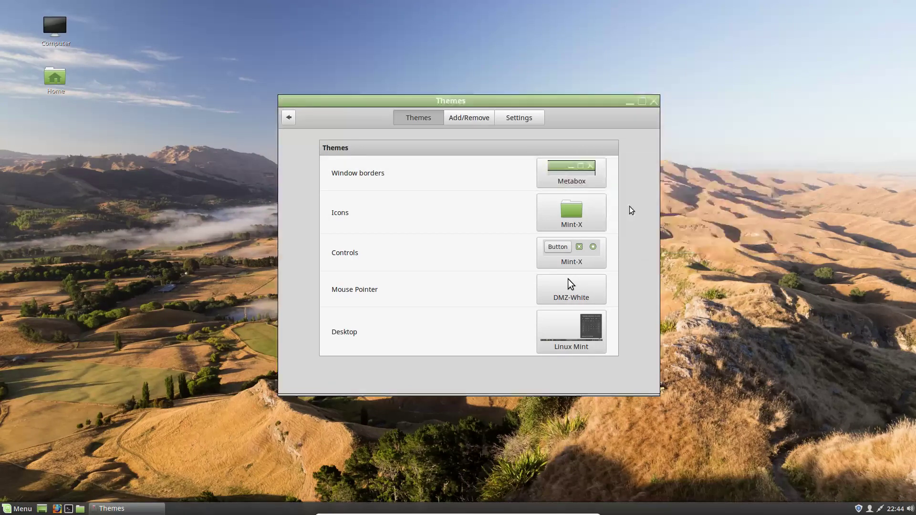
click(575, 184)
click(580, 177)
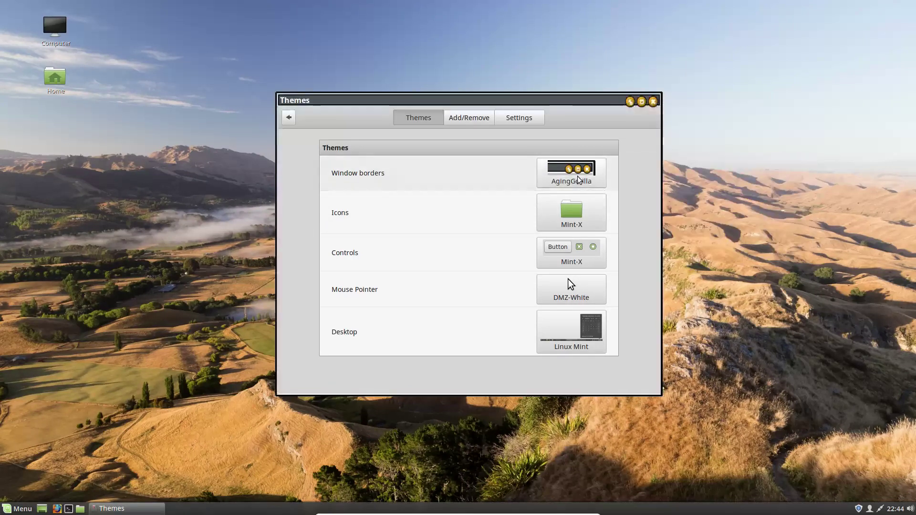
click(580, 178)
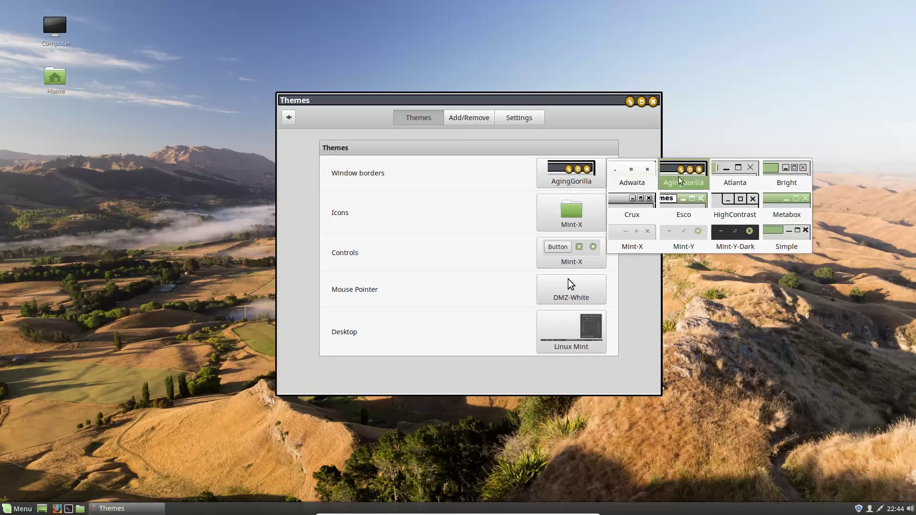
click(790, 180)
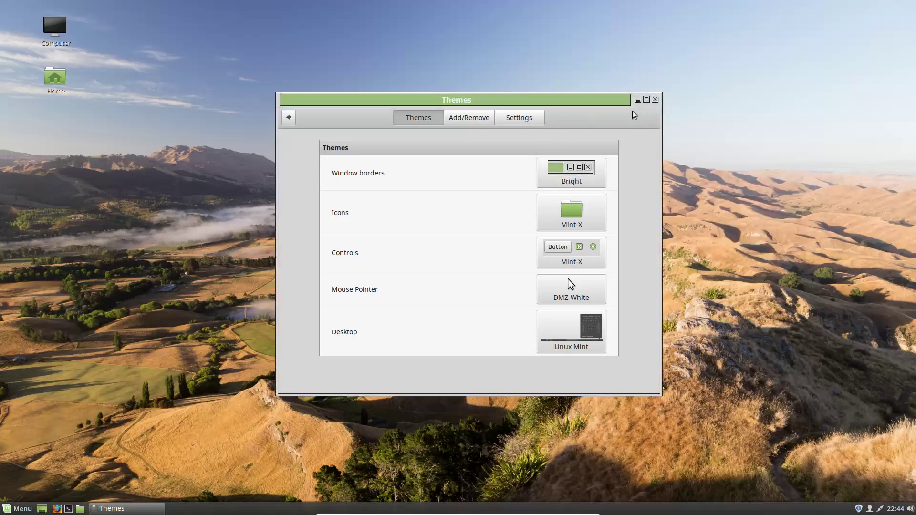
Step: Keep the current icon theme and the DMZ-White pointer theme unchanged
click(579, 210)
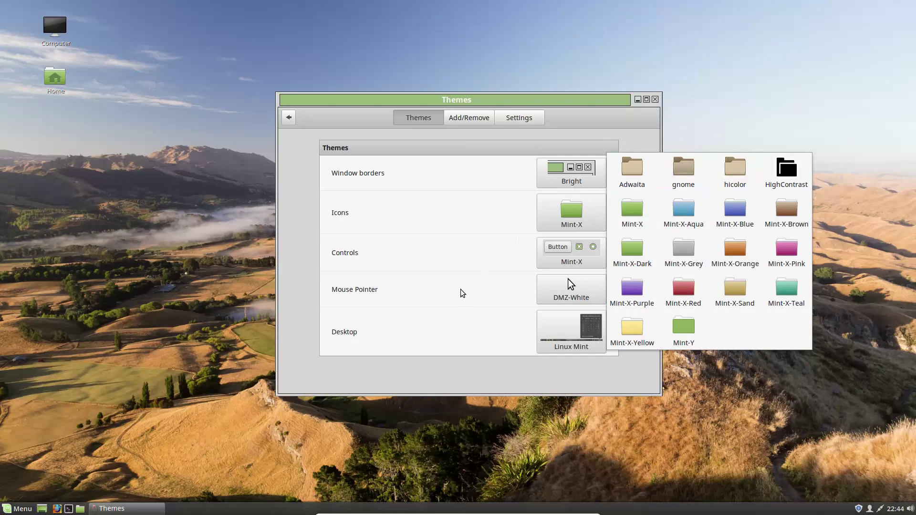
click(488, 286)
click(571, 289)
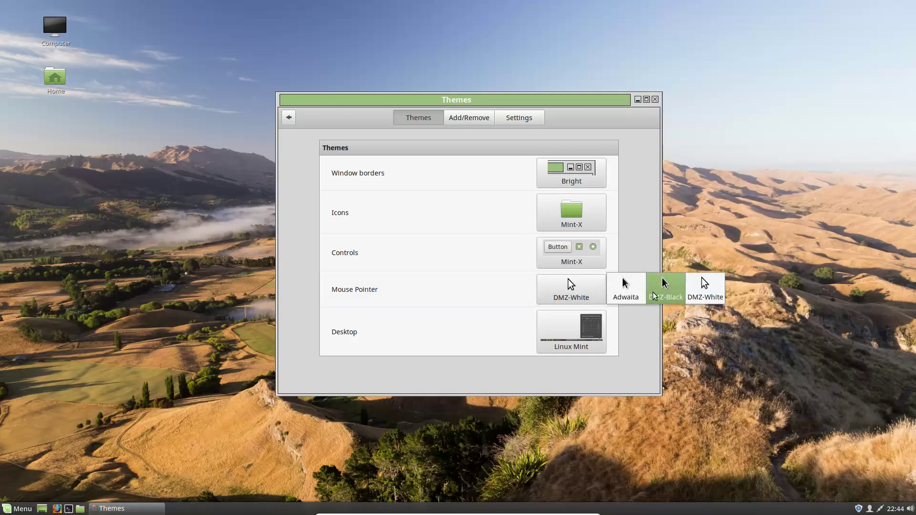
click(510, 330)
click(572, 341)
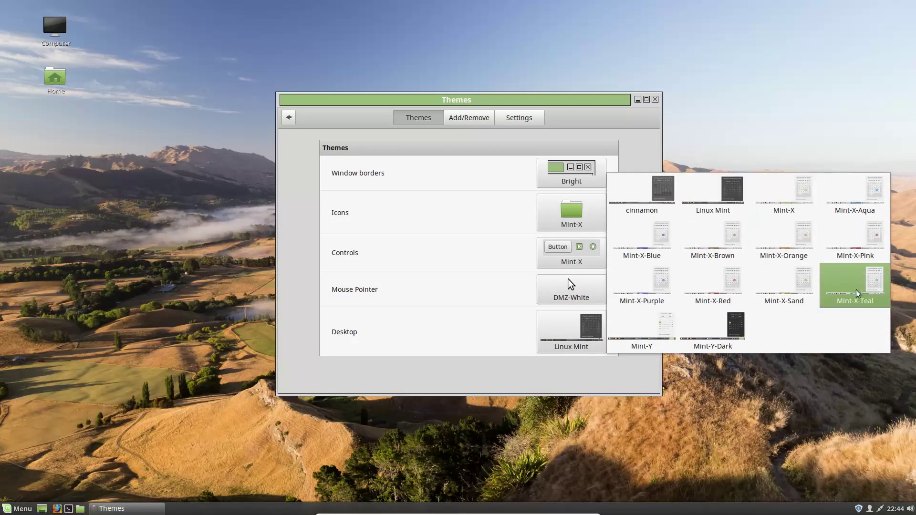
Step: Try the Mint-X-Teal desktop theme, then switch it to Mint-X-Sand
click(857, 291)
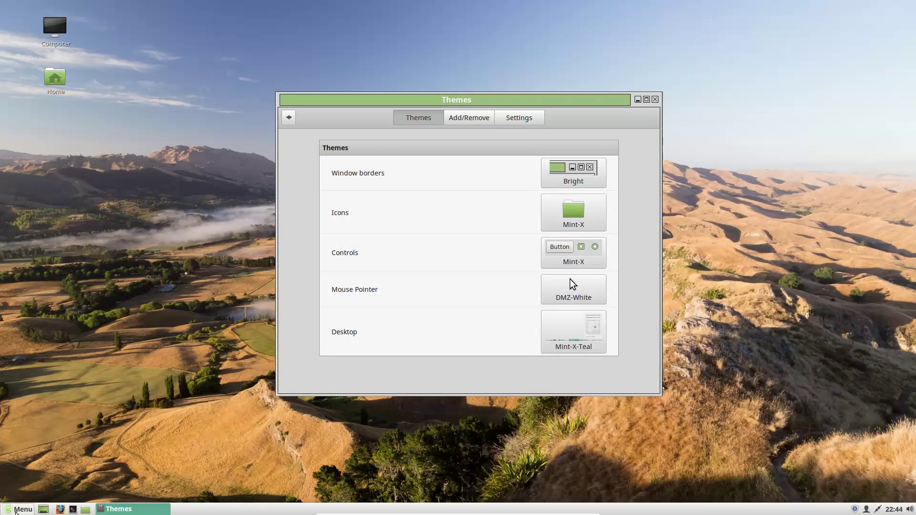
click(16, 510)
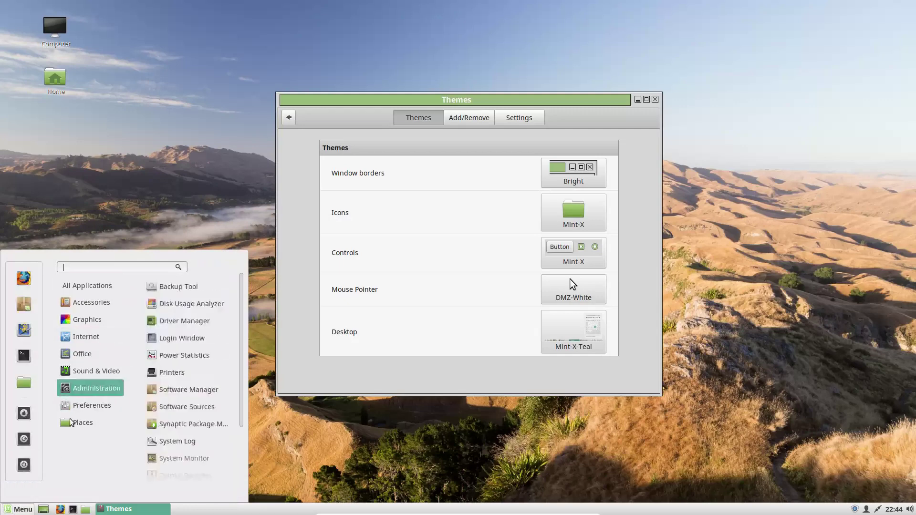
click(581, 325)
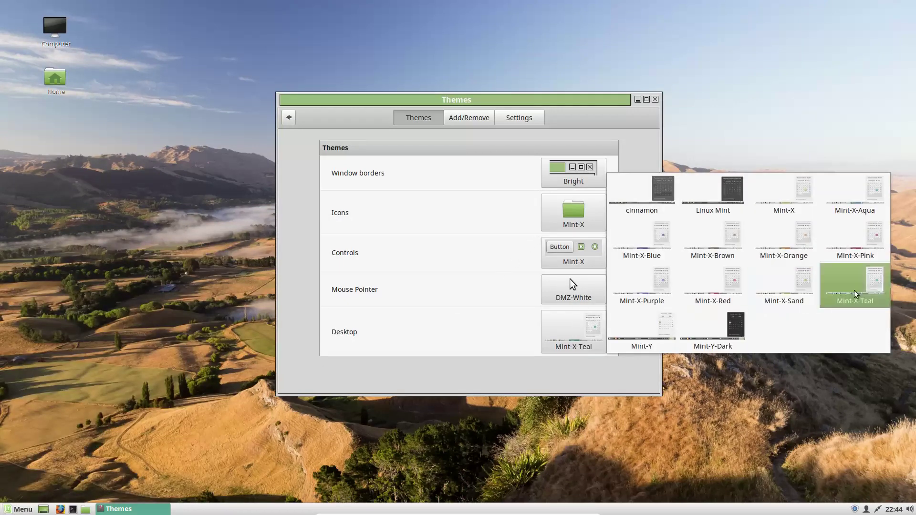
click(796, 287)
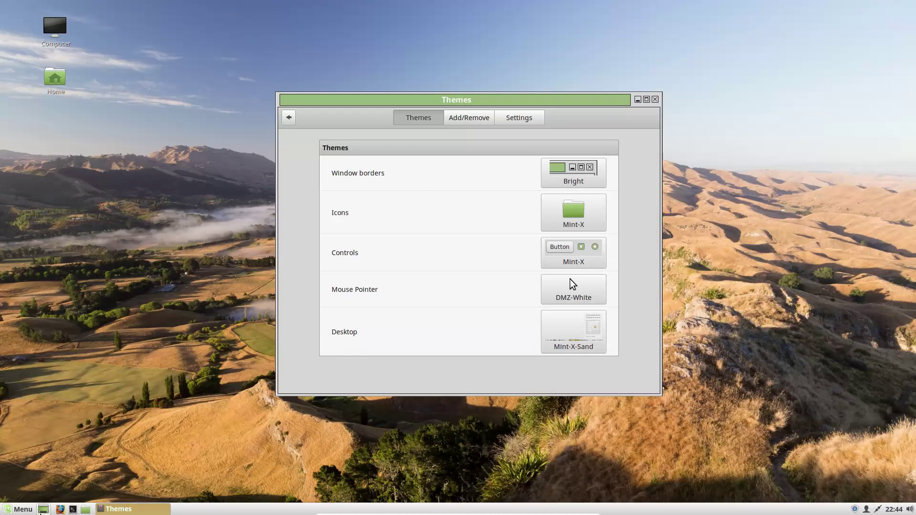
Step: Change the desktop theme to Mint-X-Purple
click(21, 511)
click(21, 511)
click(567, 319)
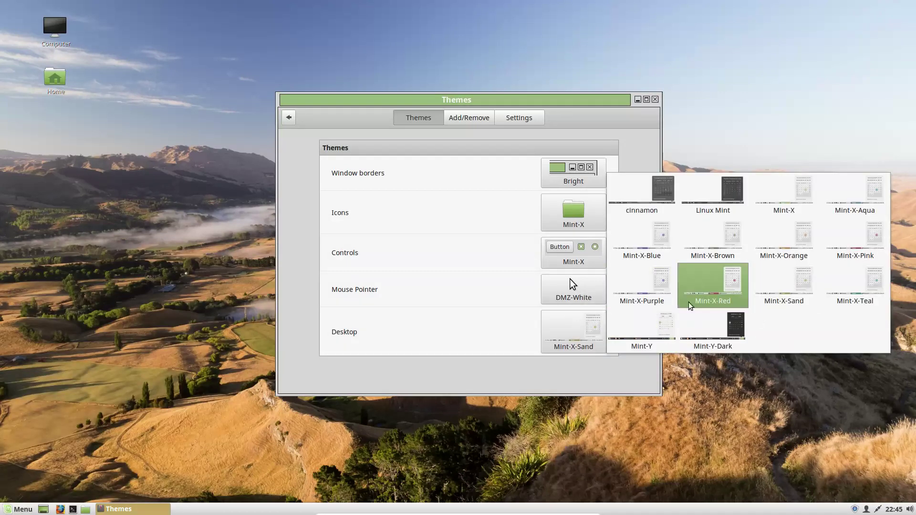
click(636, 292)
Step: Set both the controls and icon themes to Mint-X-Purple
click(579, 258)
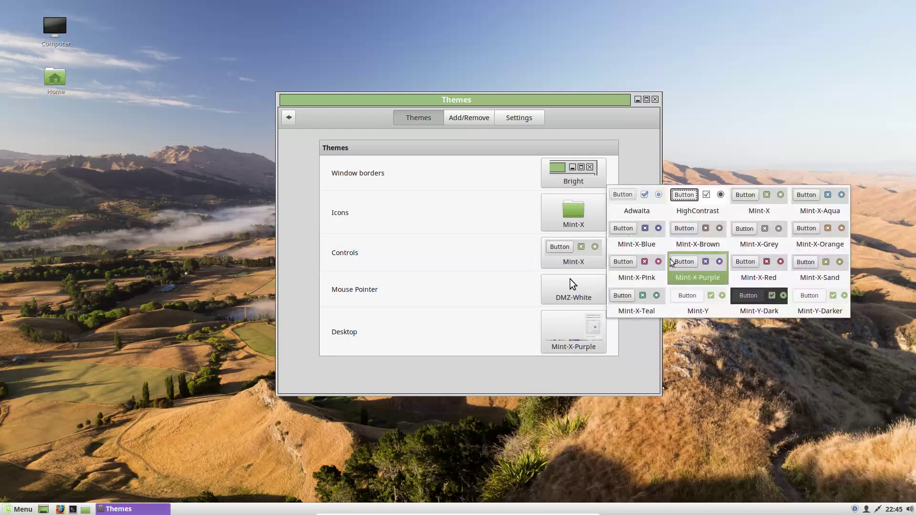
click(697, 276)
click(596, 229)
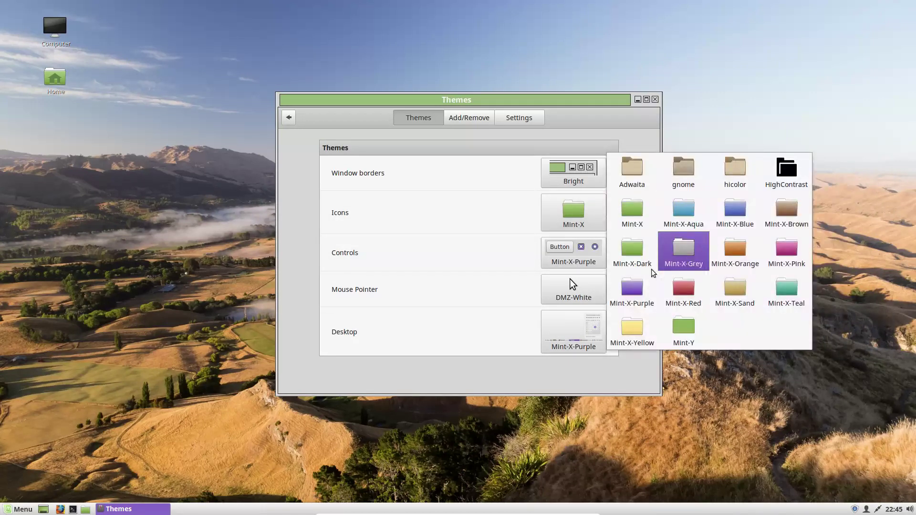
click(632, 288)
Step: Switch the window borders from Bright to Mint-X
click(19, 508)
click(19, 509)
click(574, 184)
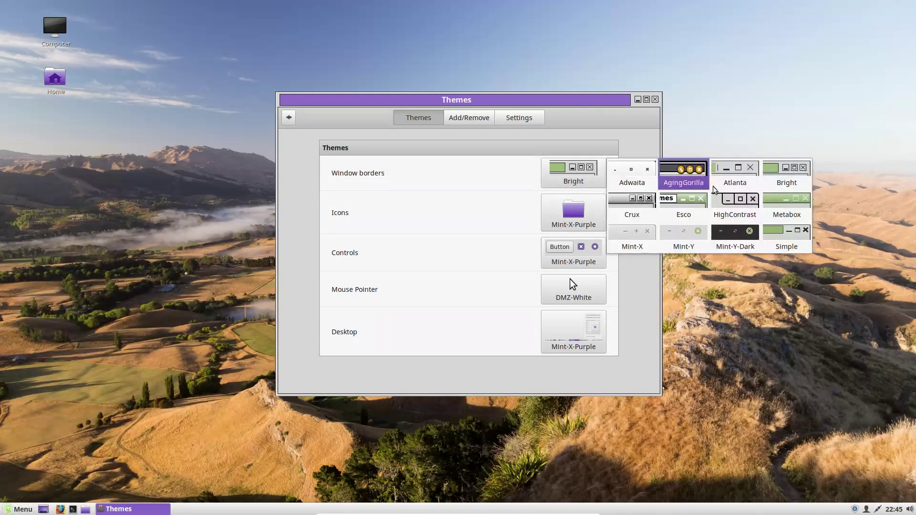
click(641, 227)
click(10, 511)
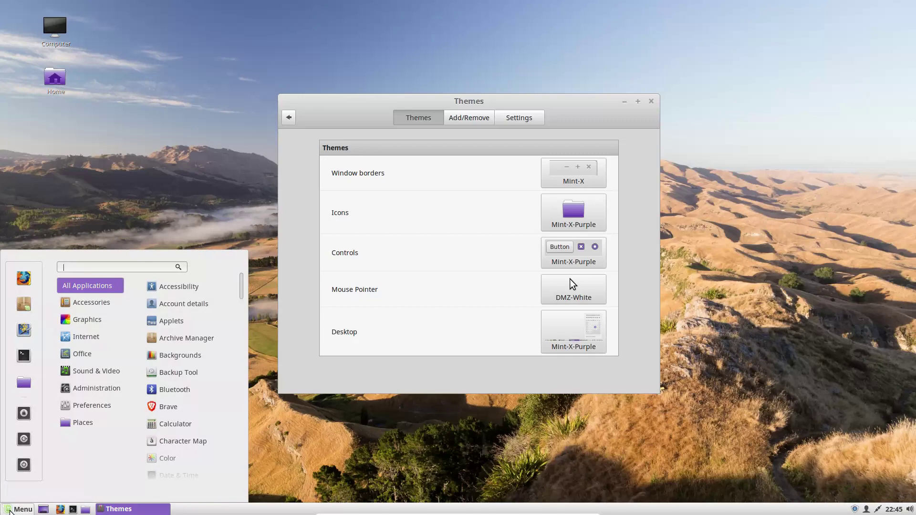
click(9, 511)
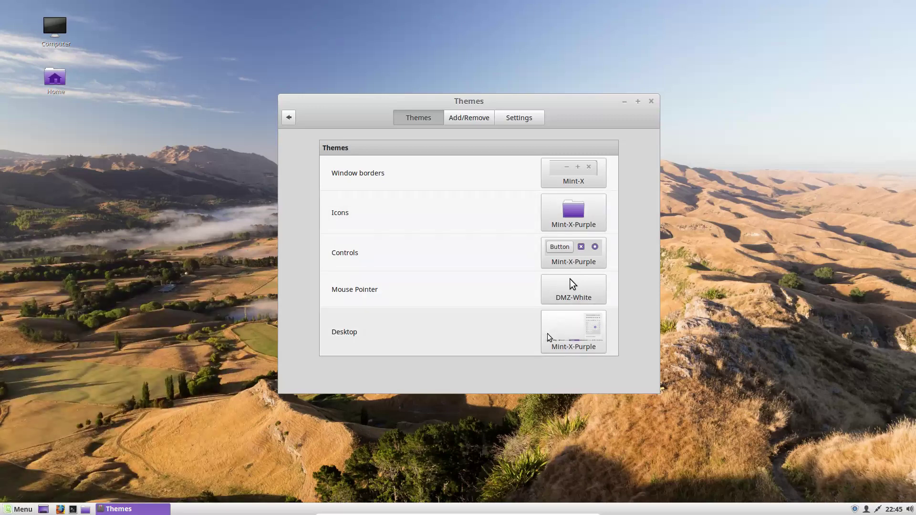
click(551, 339)
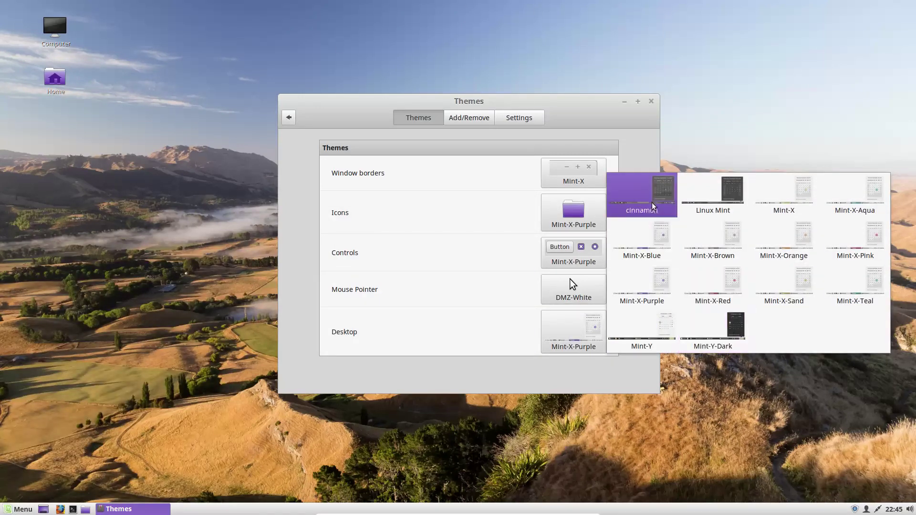
Step: Try the cinnamon desktop theme, then switch to Linux Mint
click(652, 204)
click(12, 510)
mouse_move(84, 413)
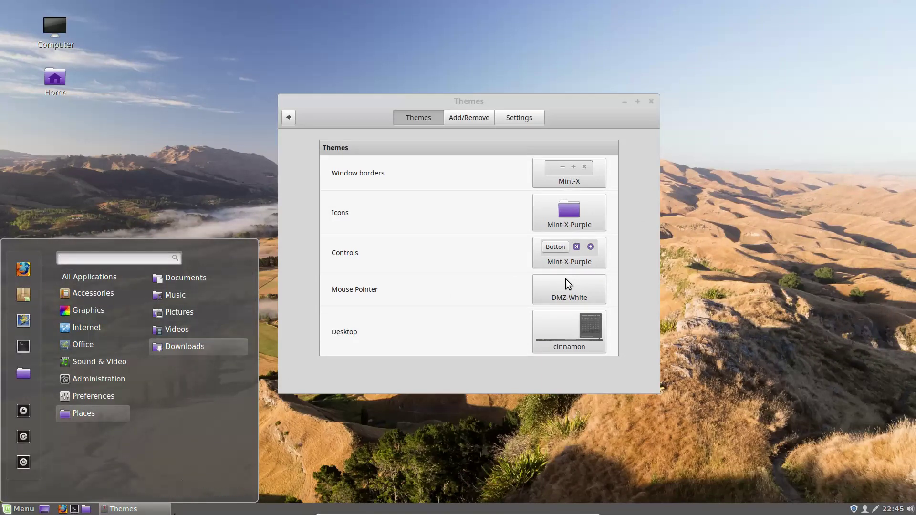
click(628, 198)
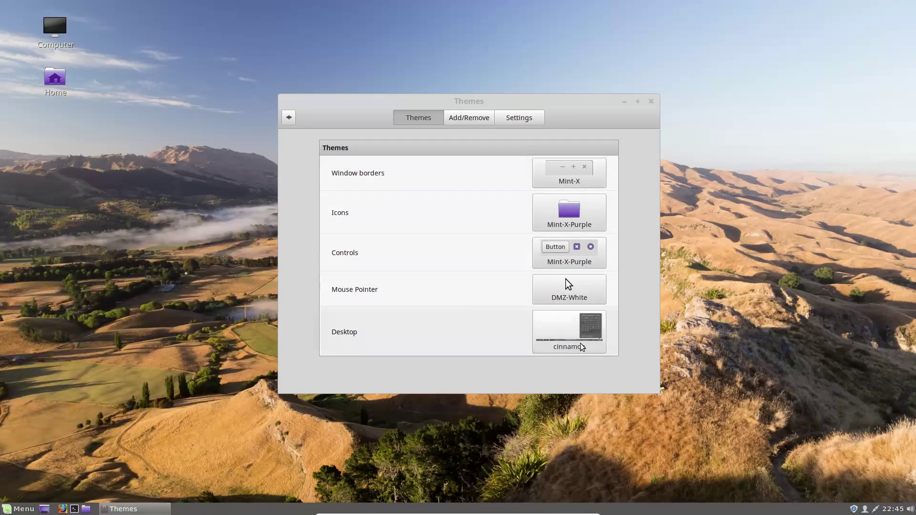
click(581, 346)
click(707, 195)
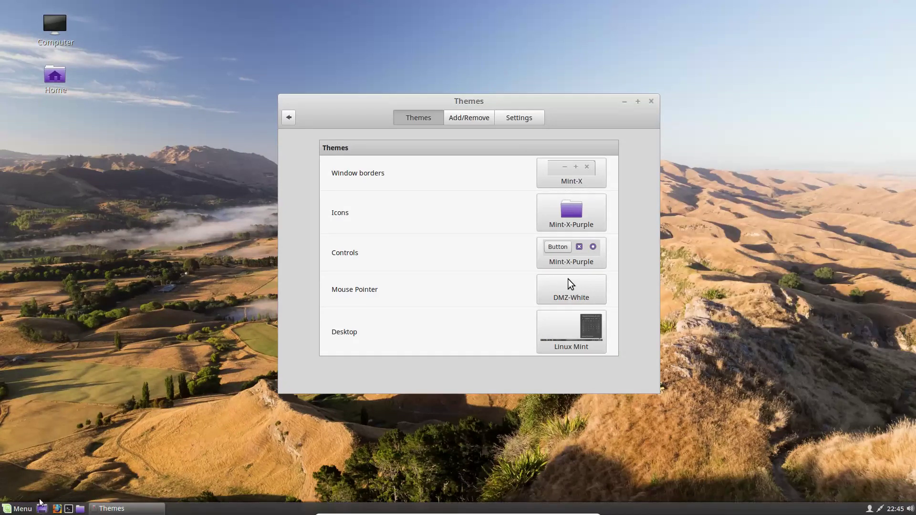
Step: Try Mint-Y-Dark as the desktop theme, then settle on Mint-Y
click(29, 509)
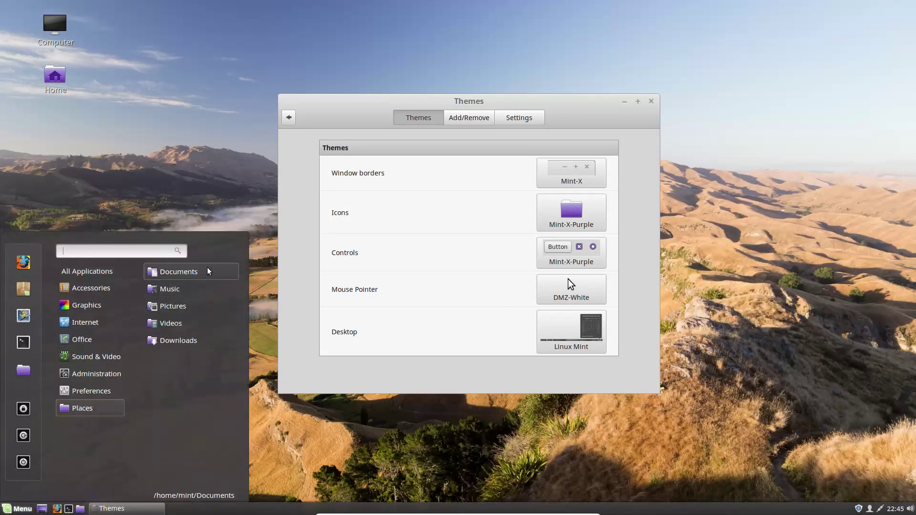
mouse_move(86, 339)
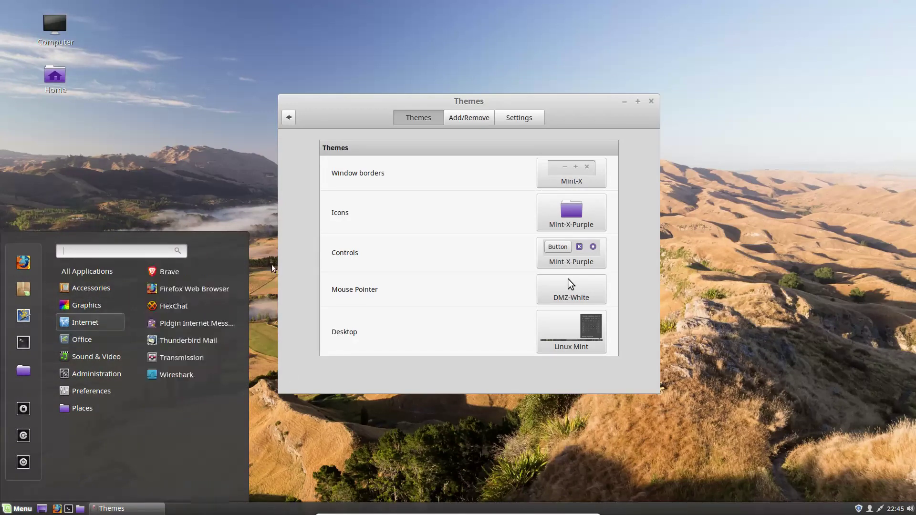
click(588, 326)
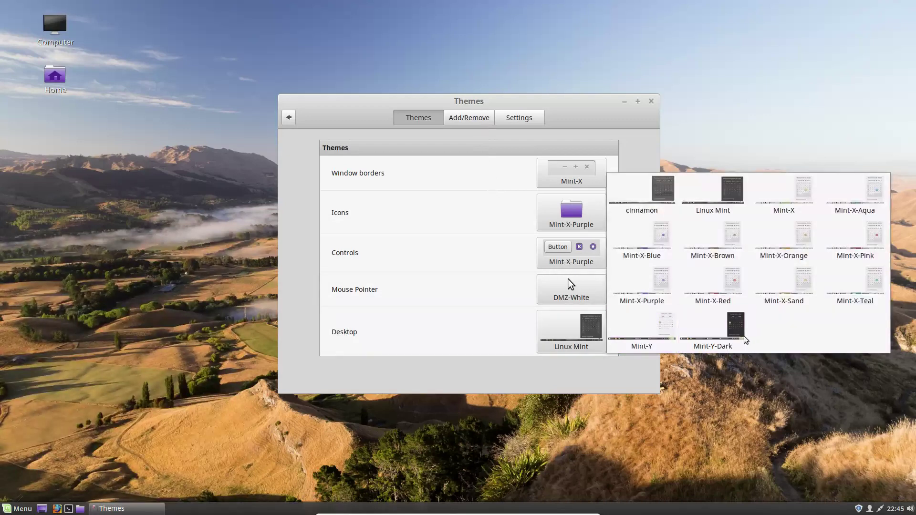
click(724, 340)
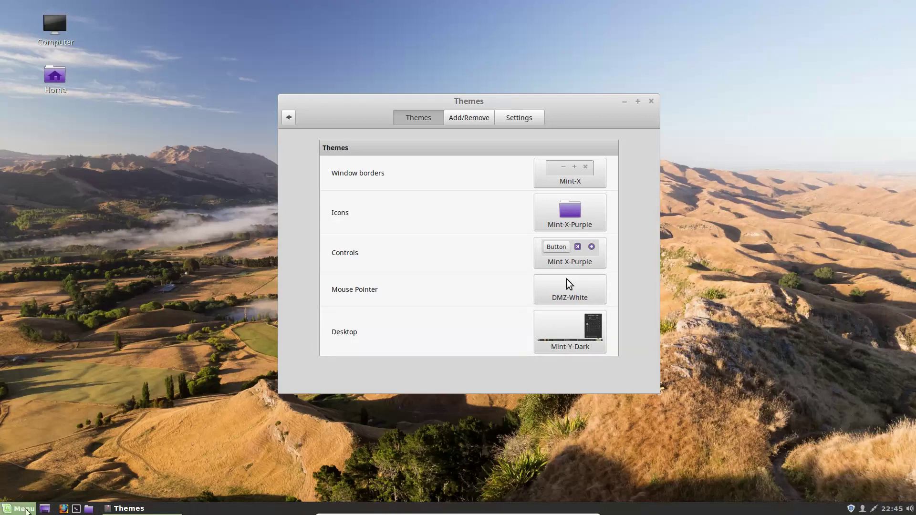
click(27, 509)
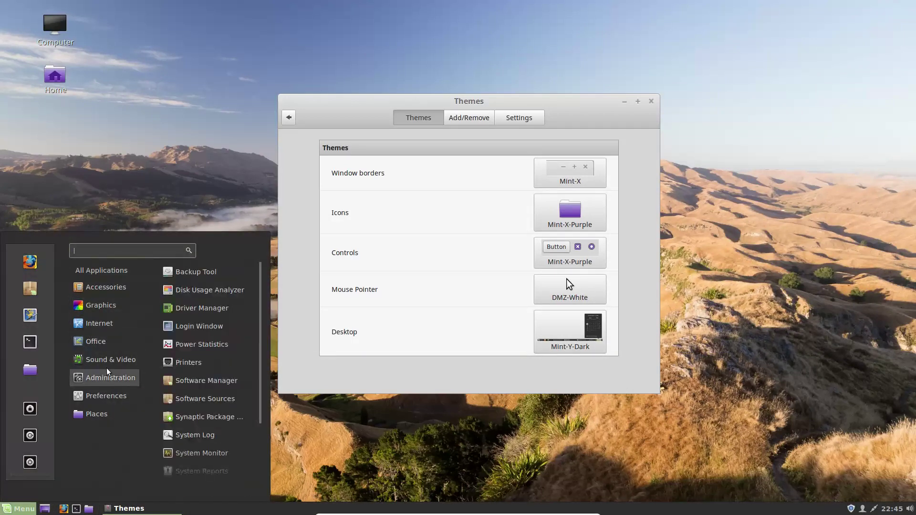
click(575, 324)
click(575, 324)
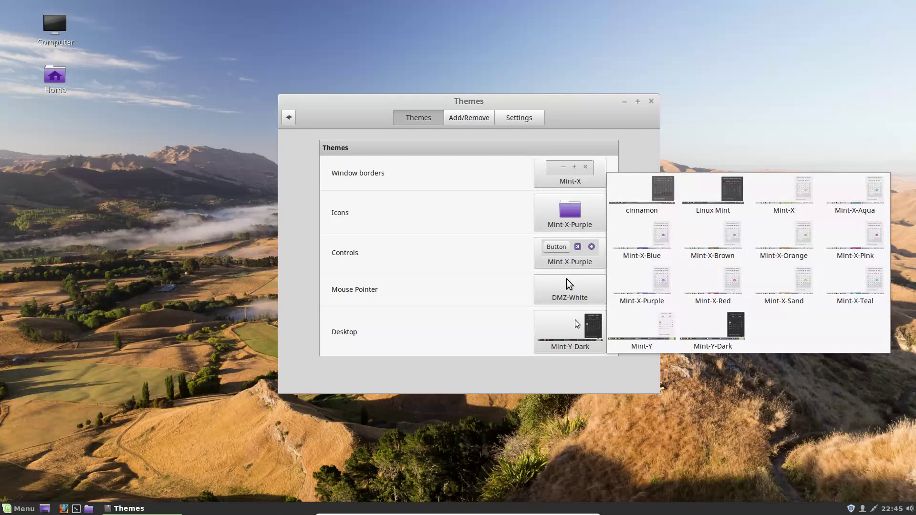
click(616, 336)
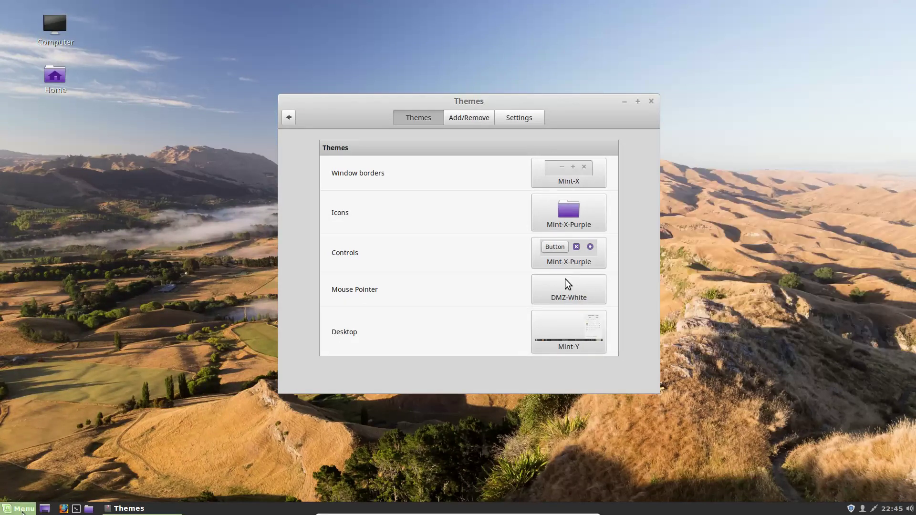
click(22, 512)
click(563, 321)
click(563, 321)
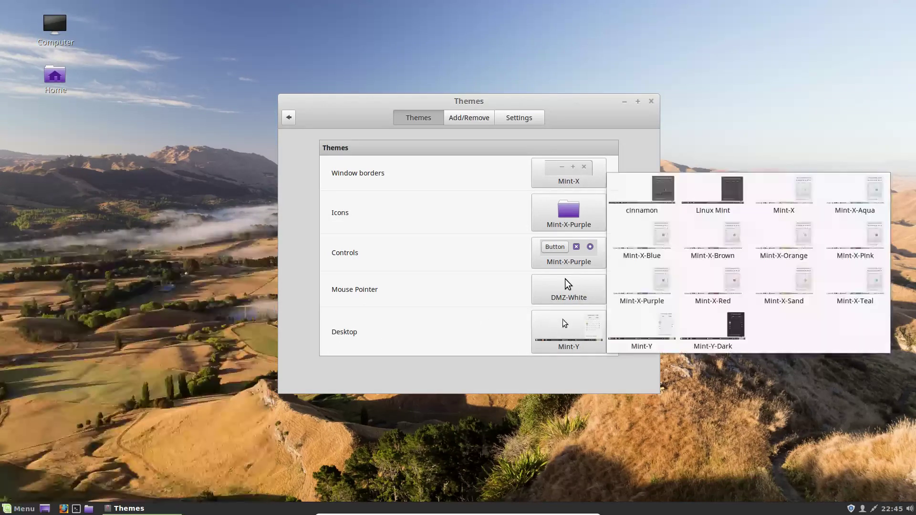
click(542, 331)
click(542, 331)
Step: On the Add/Remove page, agree to refresh the outdated theme cache
click(579, 131)
click(448, 119)
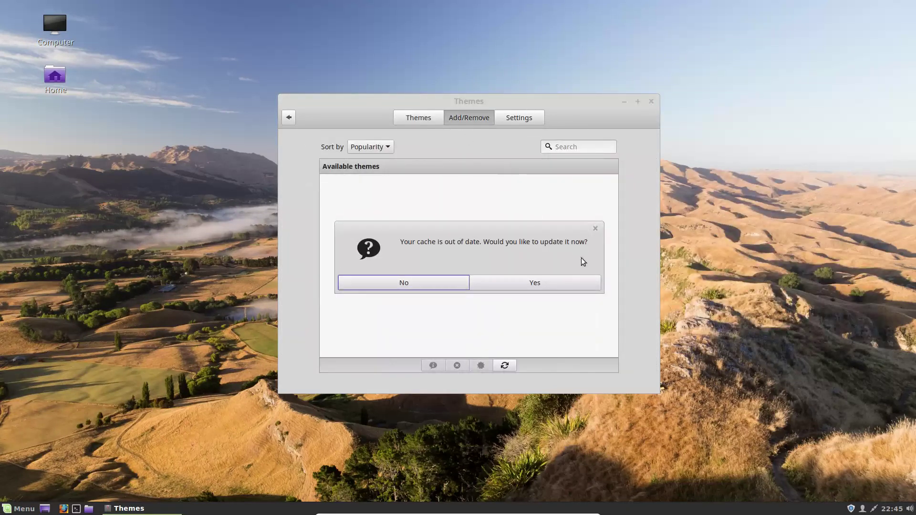
click(534, 282)
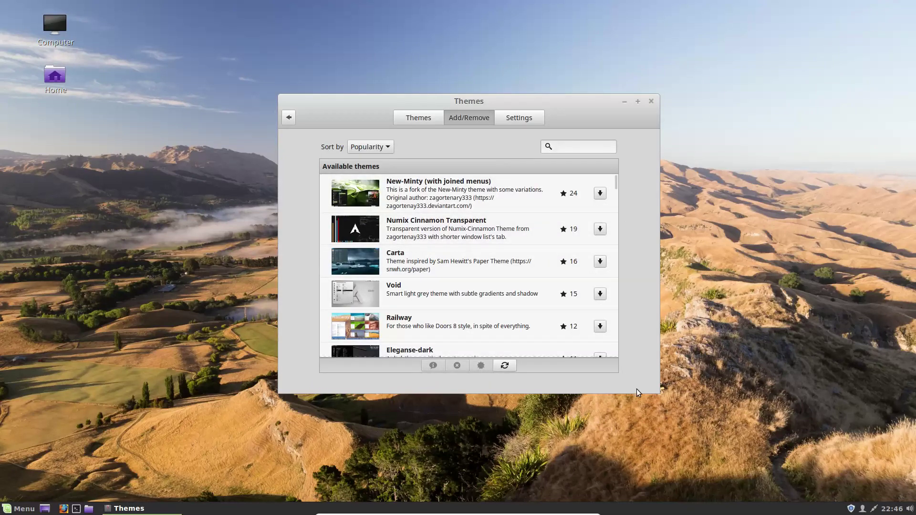
Step: Enlarge and reposition the Themes window, then scroll through the downloadable themes list
drag(659, 393, 828, 475)
drag(460, 98, 331, 32)
drag(689, 409, 764, 485)
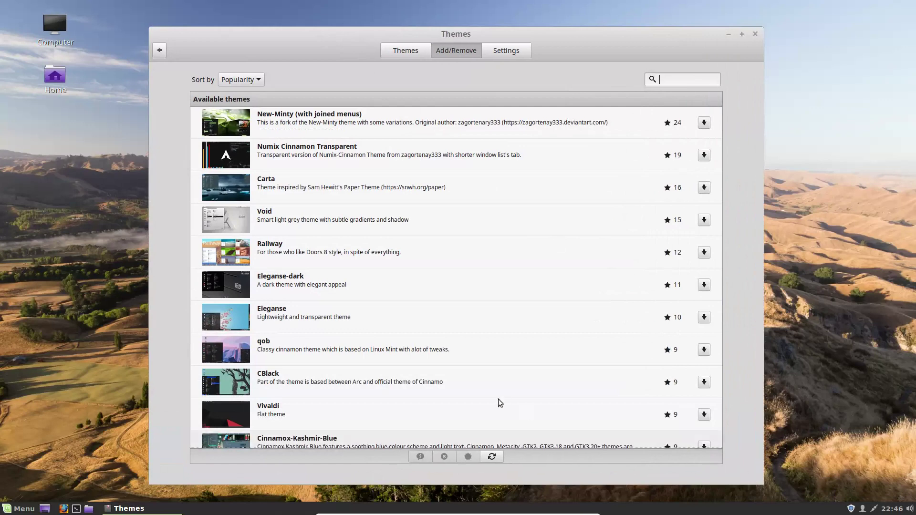
scroll(496, 401, down, 7)
scroll(454, 342, down, 8)
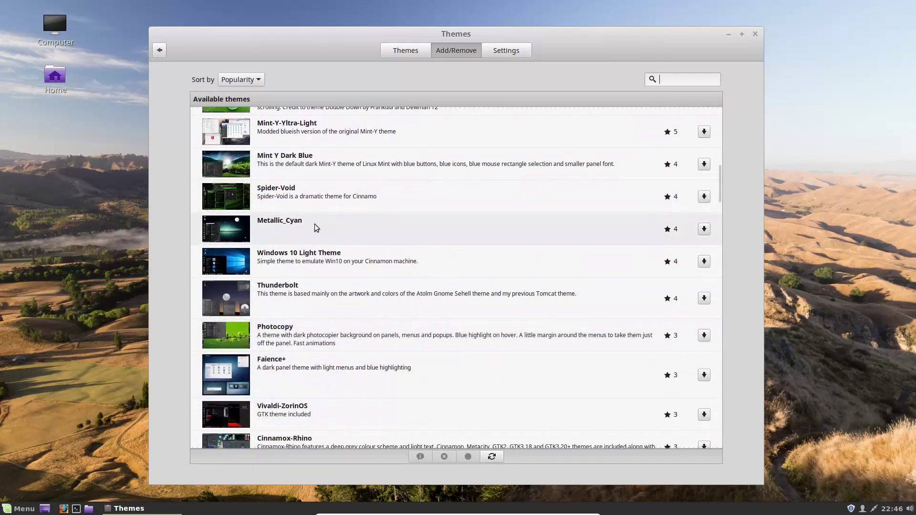
scroll(314, 229, up, 15)
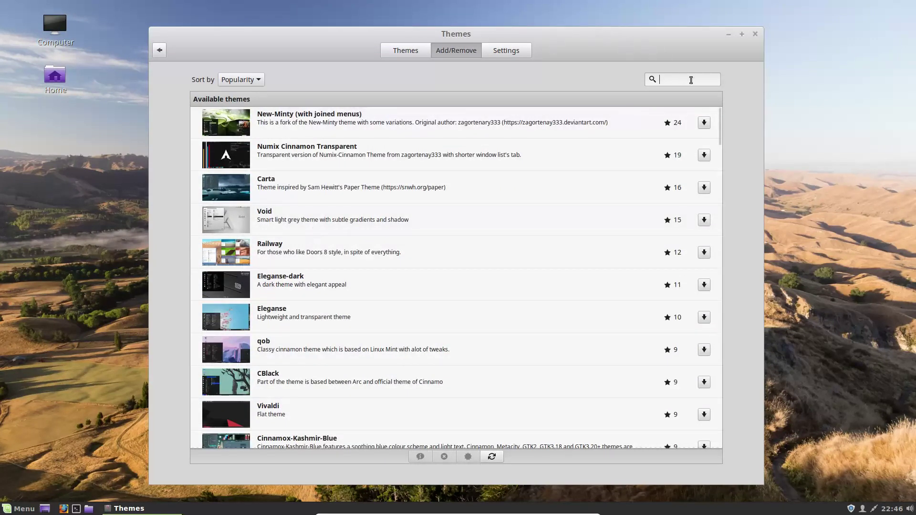
Step: Search 'gla' and install Glass-Glass-Mint, Glass-Glass-Lemon-Classic and Glass-Glass-Mint-Classic themes
text(glass)
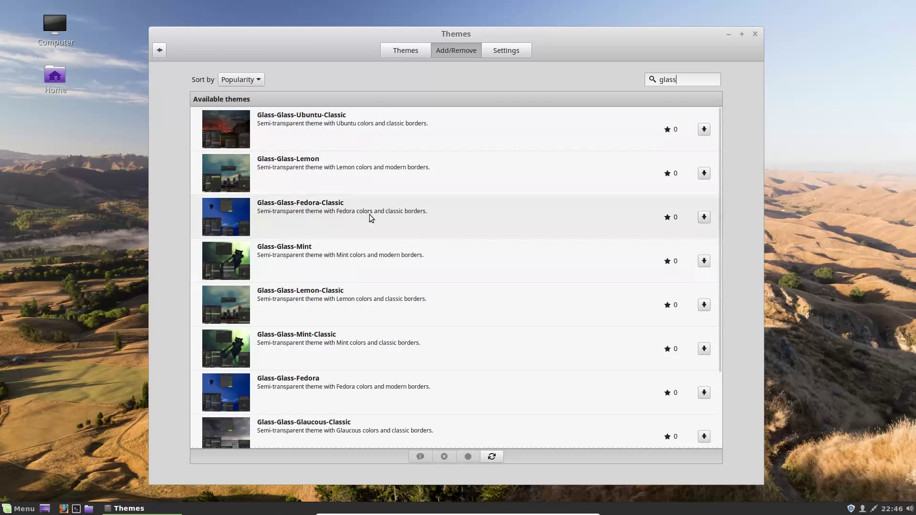
click(313, 260)
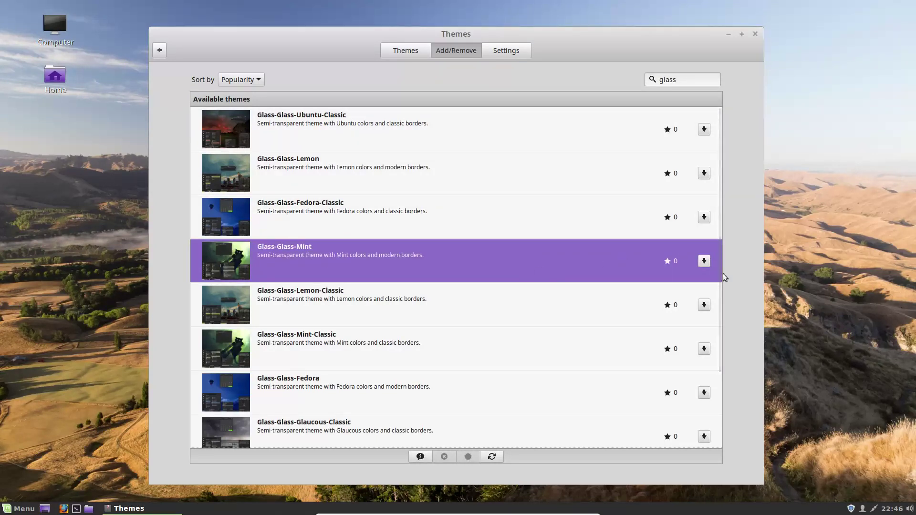
click(704, 261)
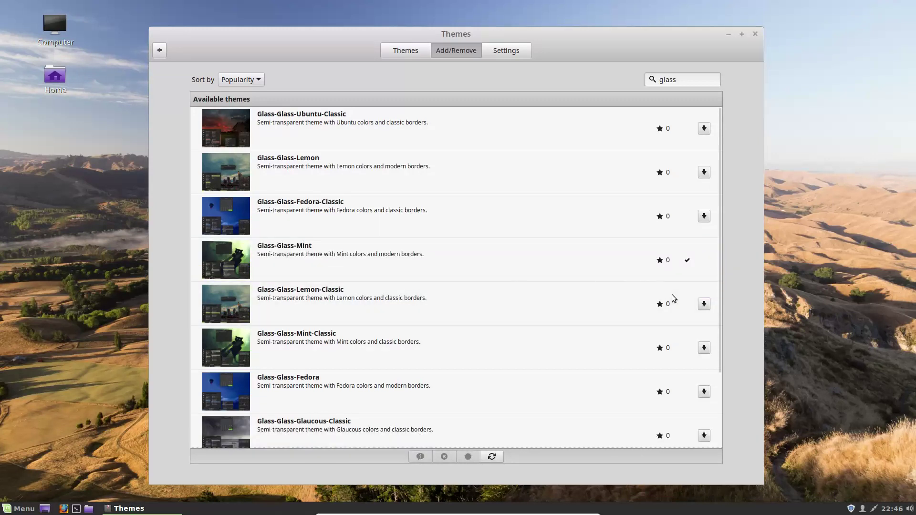
click(704, 305)
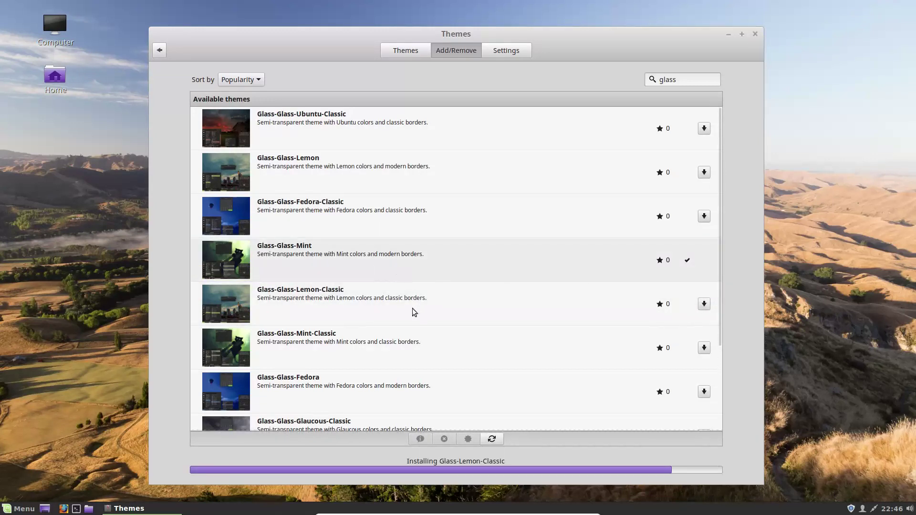
scroll(382, 325, down, 3)
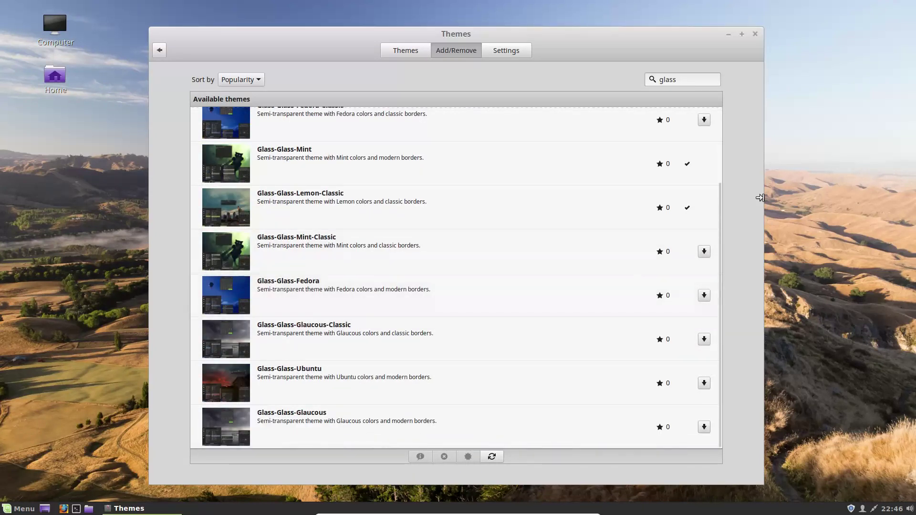
click(396, 255)
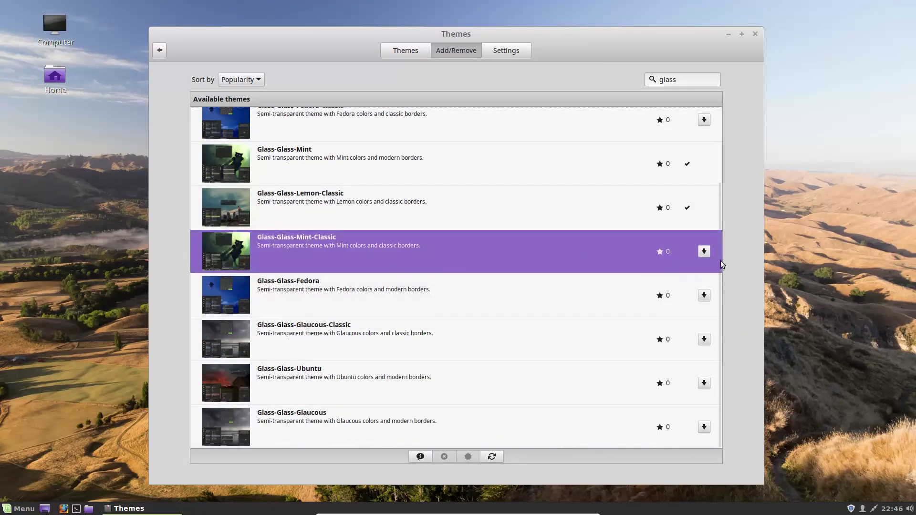
click(704, 251)
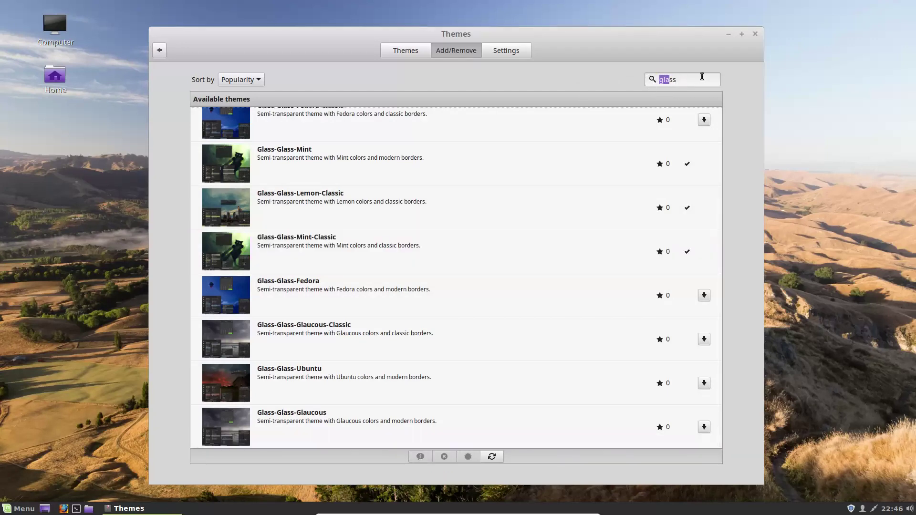
Step: Clear the 'glass' search and install the Blue-Moon and Cinnamox-Zanah themes
drag(653, 76, 648, 81)
key(BackSpace)
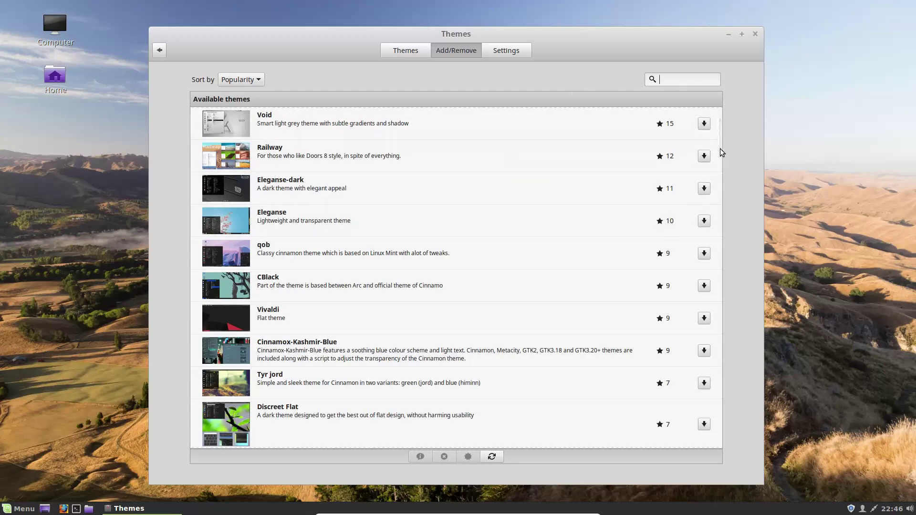
drag(720, 147, 745, 331)
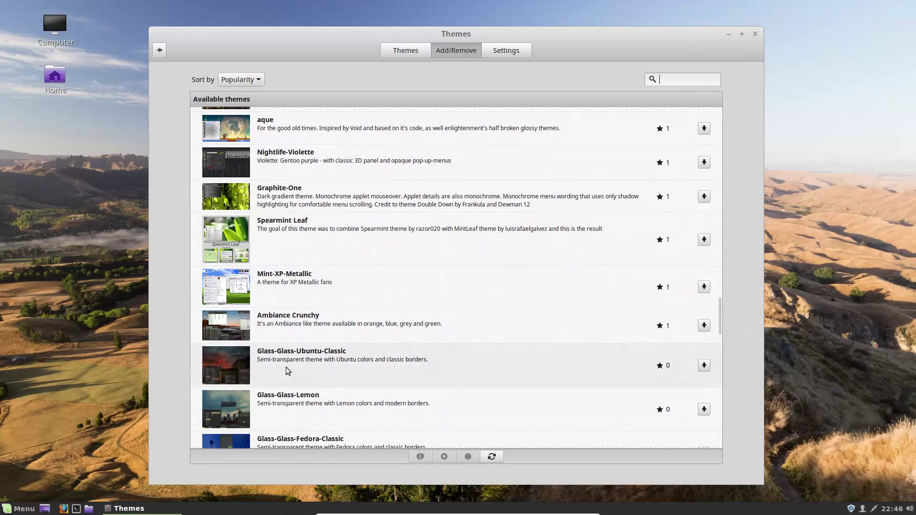
drag(721, 319, 727, 367)
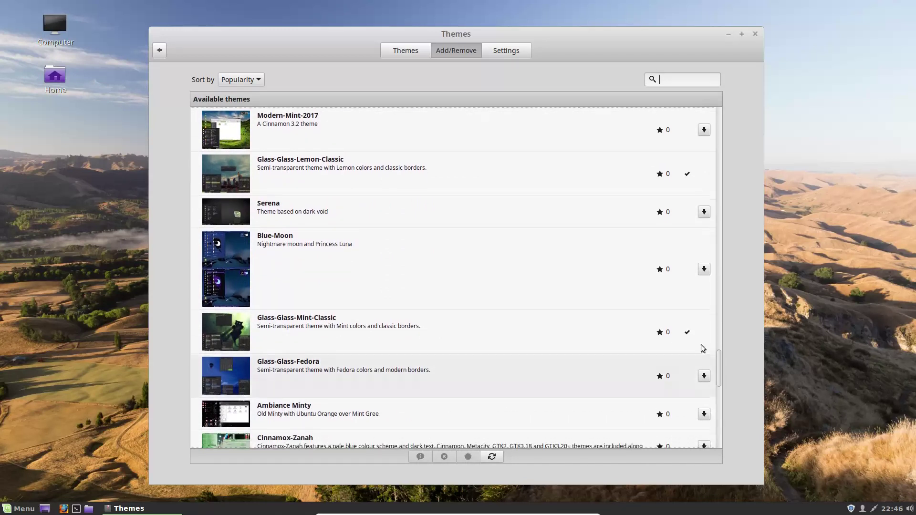
click(705, 269)
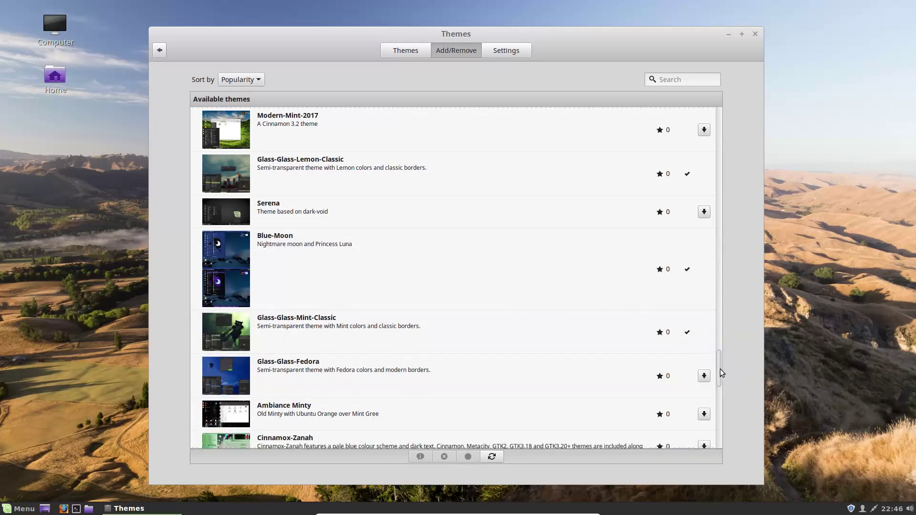
drag(723, 371, 726, 387)
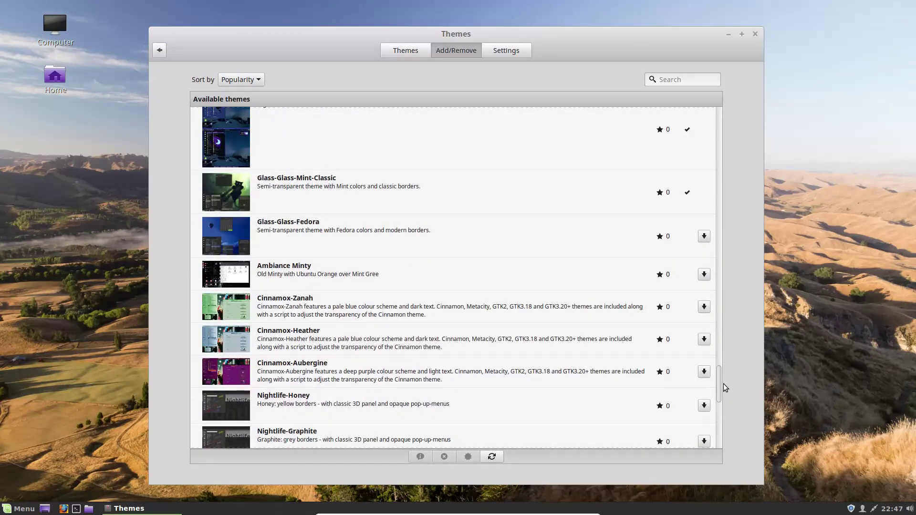
drag(723, 384, 720, 405)
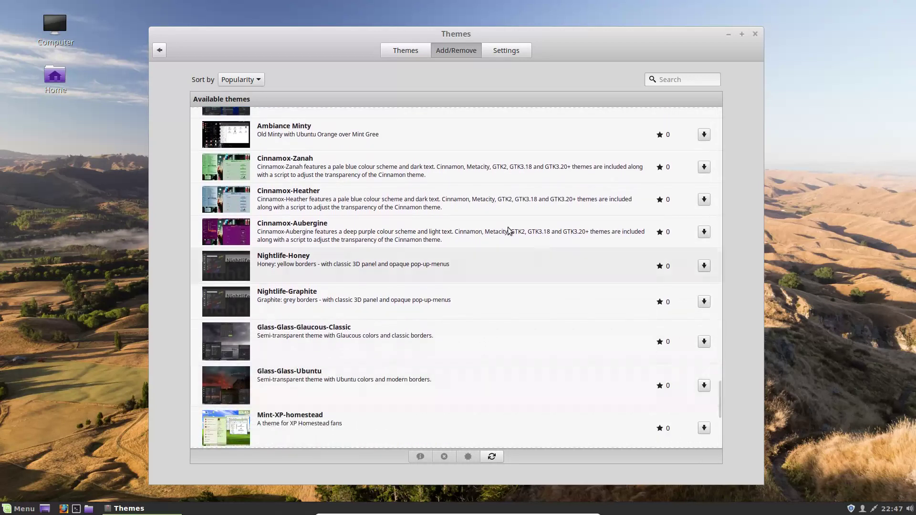
click(707, 171)
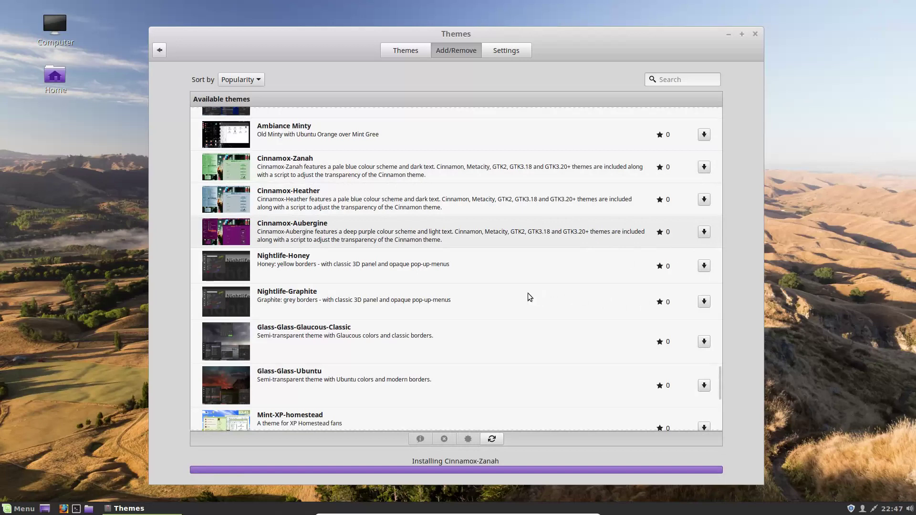
Step: Install Nightlife-Graphite, Mint-XP-homestead, Cinnamox-Rosso-Cursa and Nightlife-Rubine, then open the Settings tab
click(704, 302)
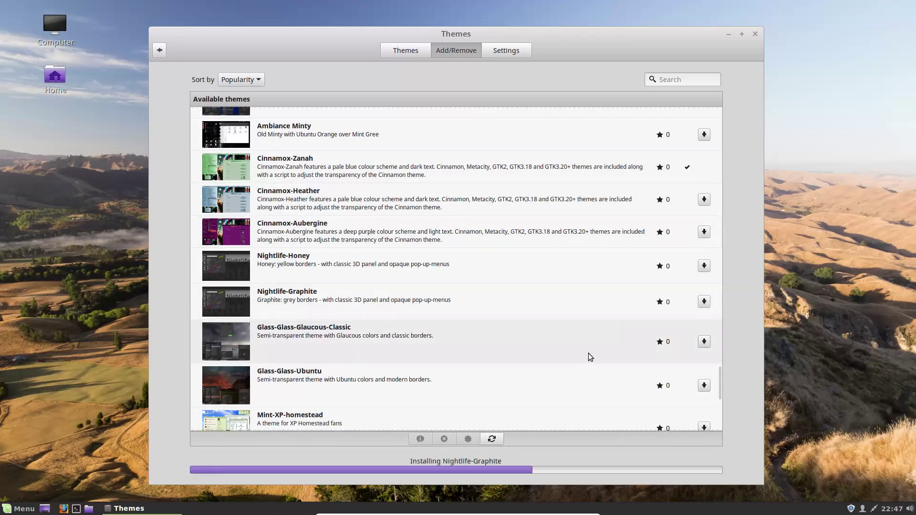
drag(718, 382, 719, 435)
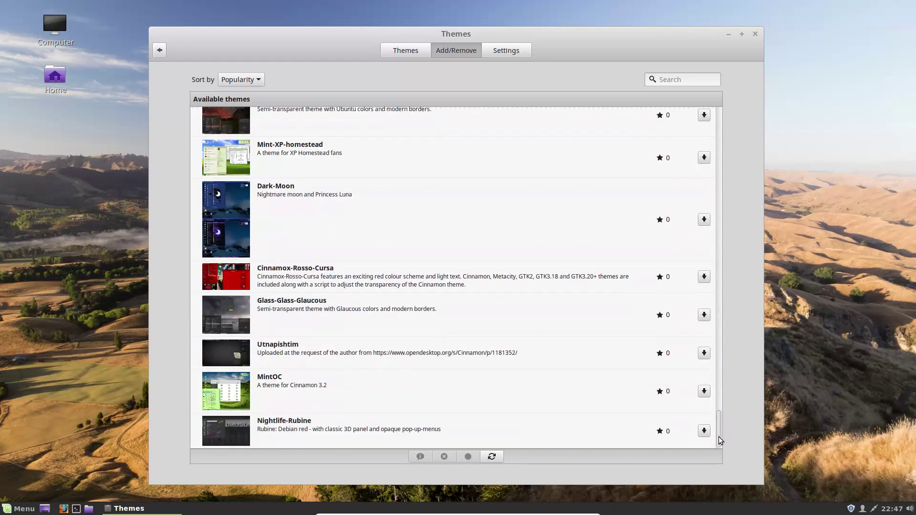
click(705, 158)
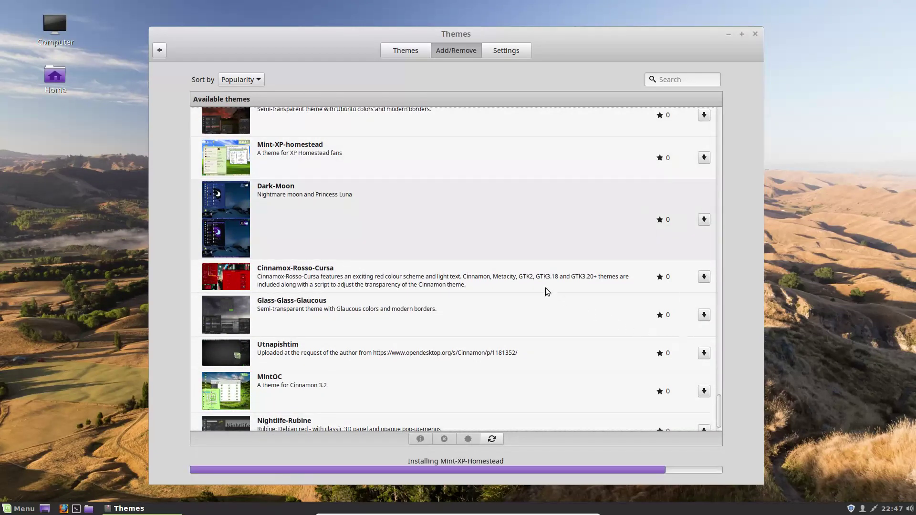
click(704, 278)
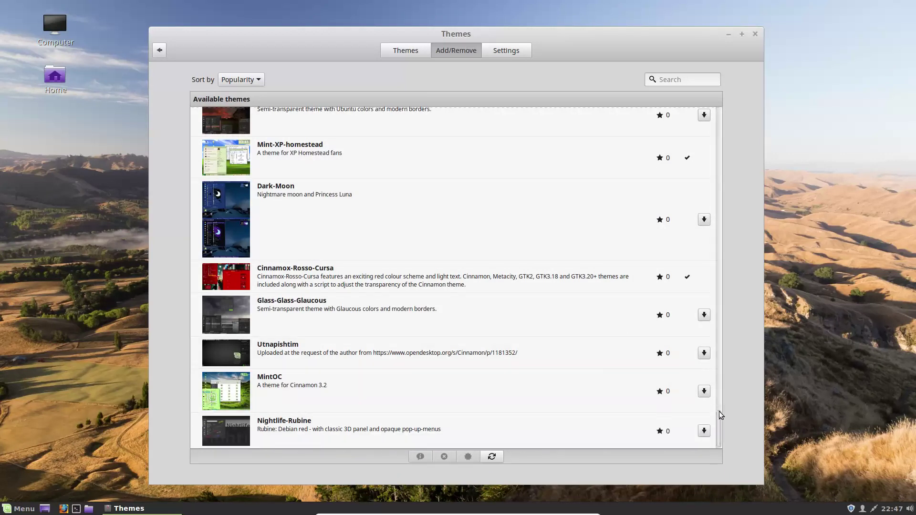
click(704, 431)
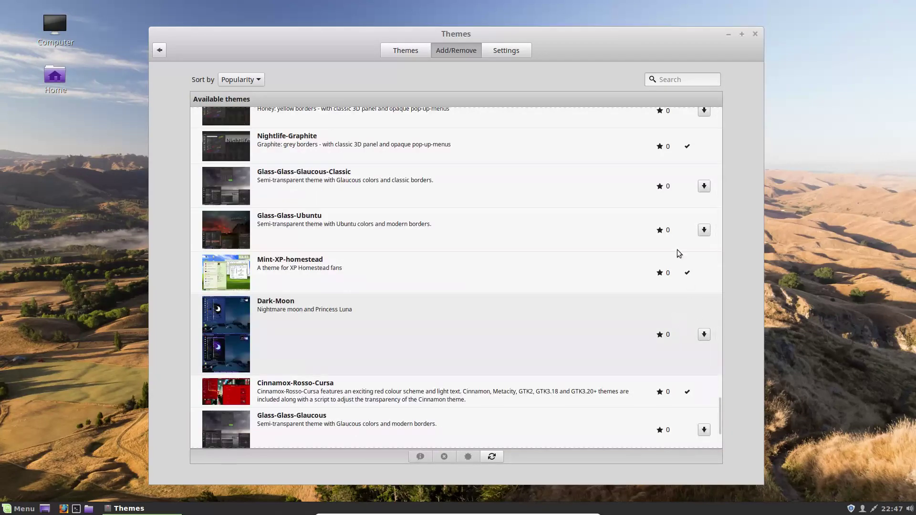
click(523, 57)
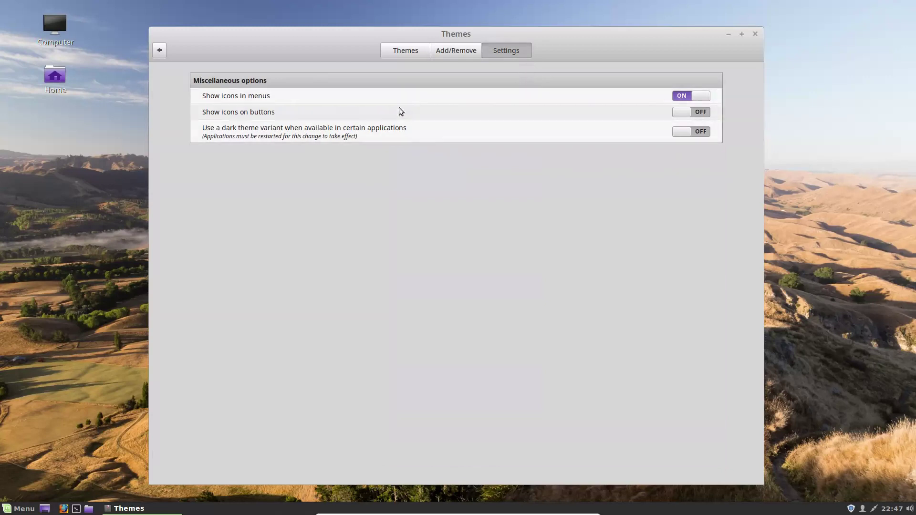
Step: Turn off 'Show icons in menus'
click(18, 509)
mouse_move(101, 301)
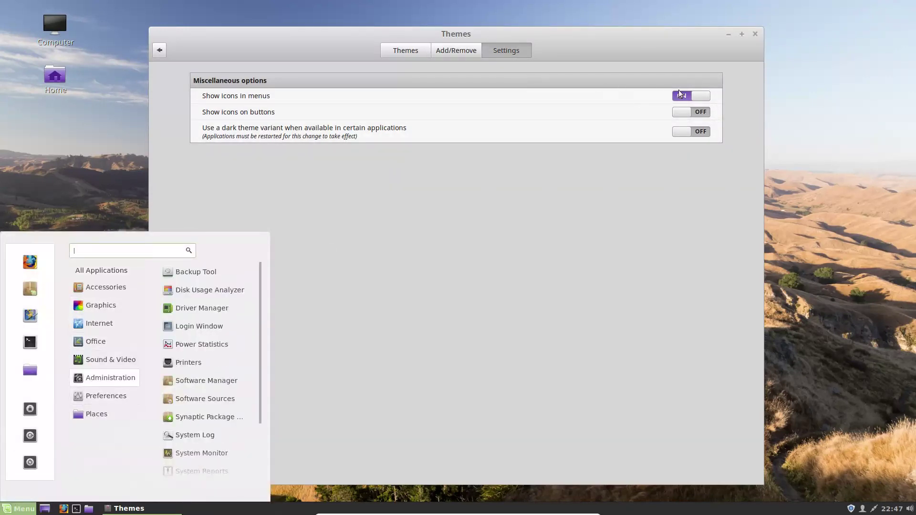
click(699, 94)
click(698, 96)
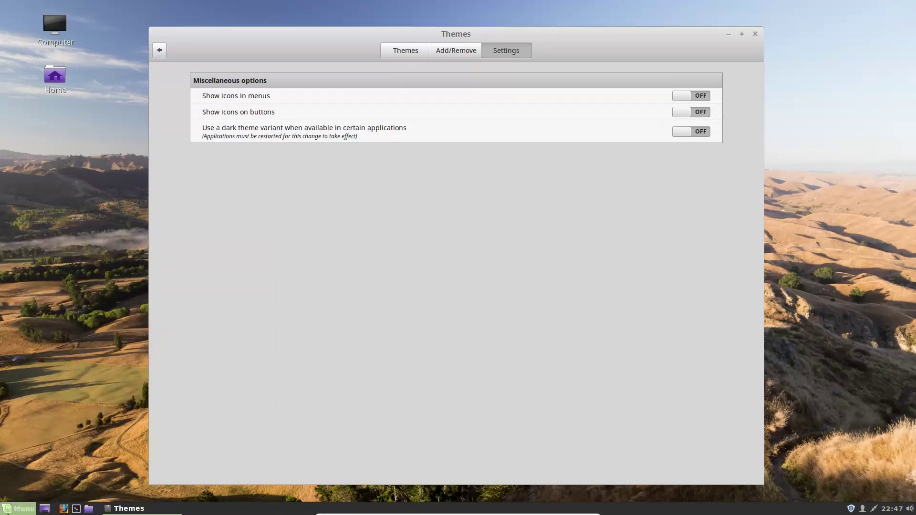
Step: Go back to the System Settings overview and reopen the Themes module
click(18, 508)
click(429, 279)
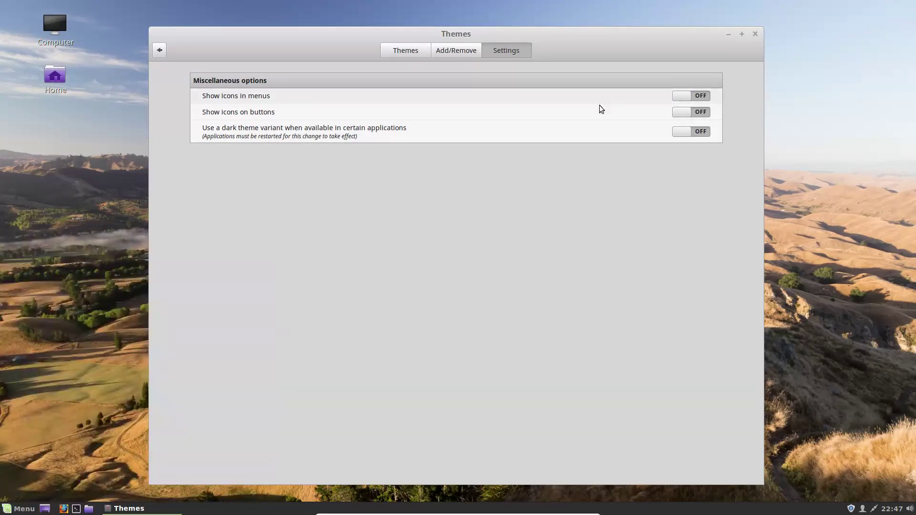
click(161, 50)
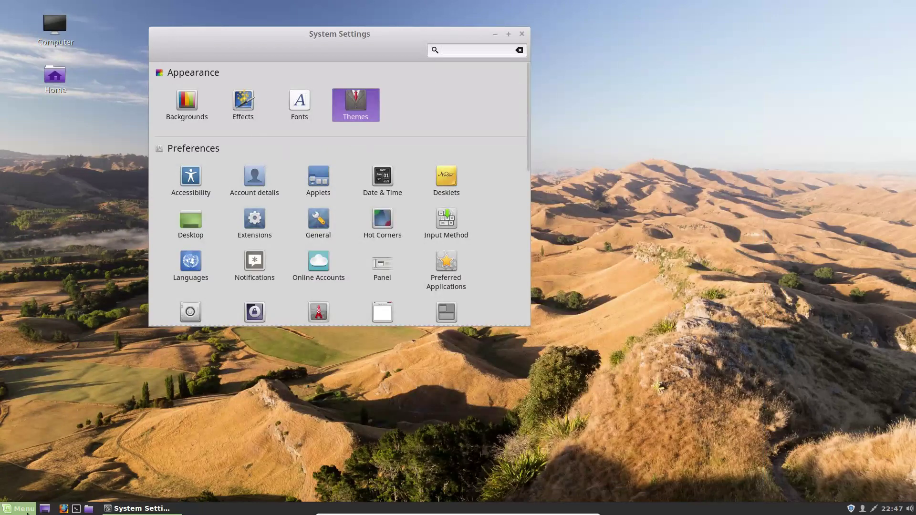
click(19, 509)
click(170, 313)
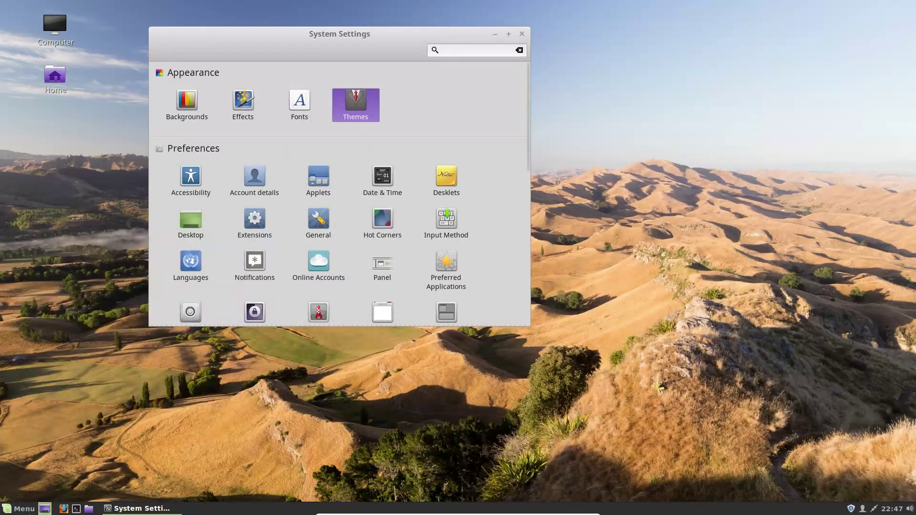
click(19, 508)
click(460, 101)
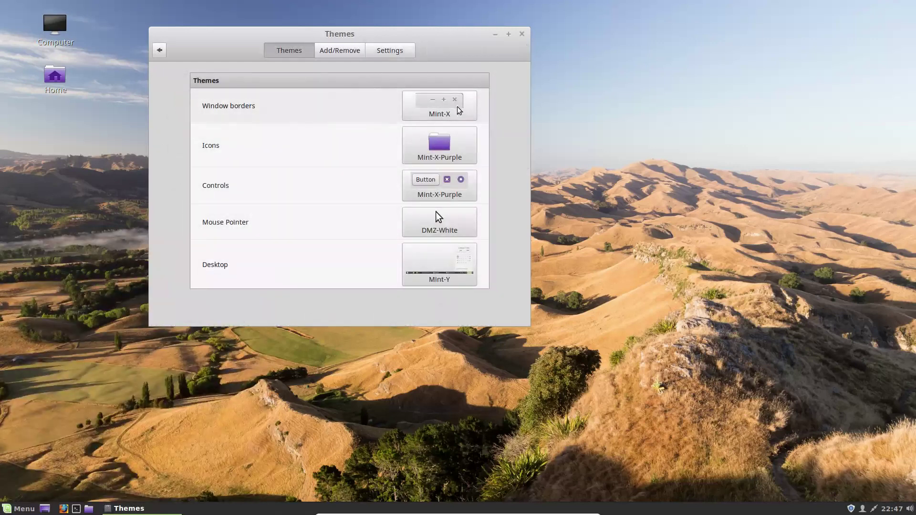
Step: Show the Themes Settings tab and log out of the session from the application menu
click(404, 56)
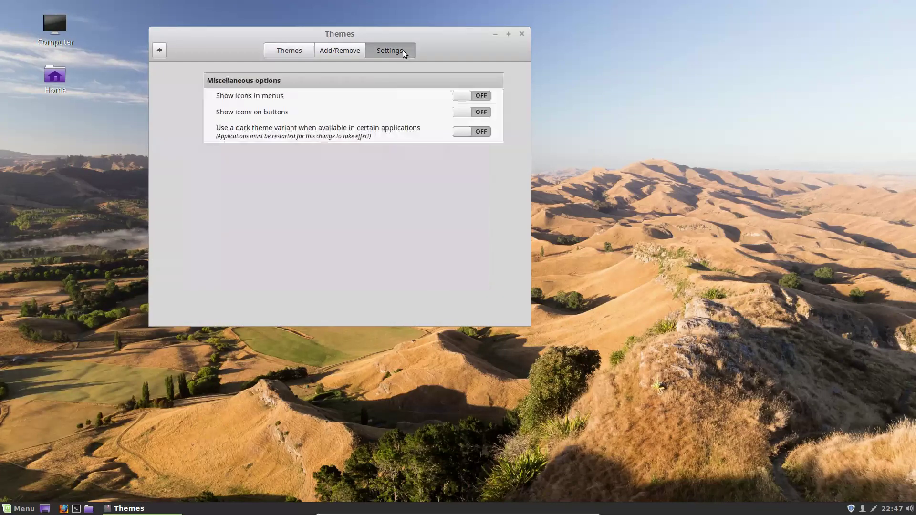
click(30, 507)
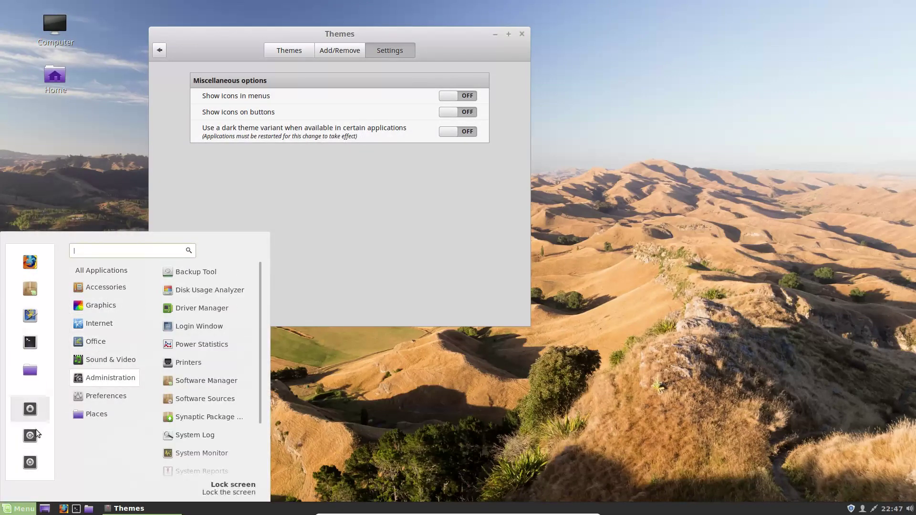
click(30, 437)
Step: Log out, then log back in with the account password
click(500, 279)
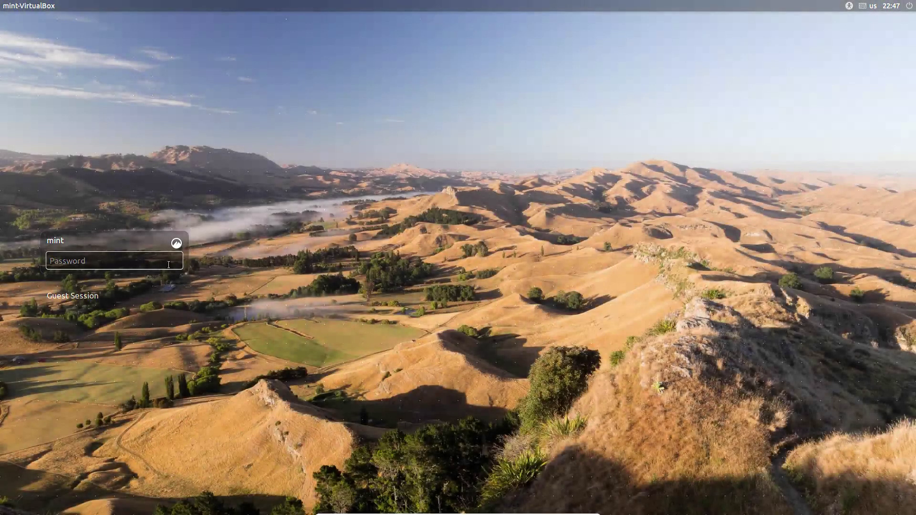
text(mint)
key(Return)
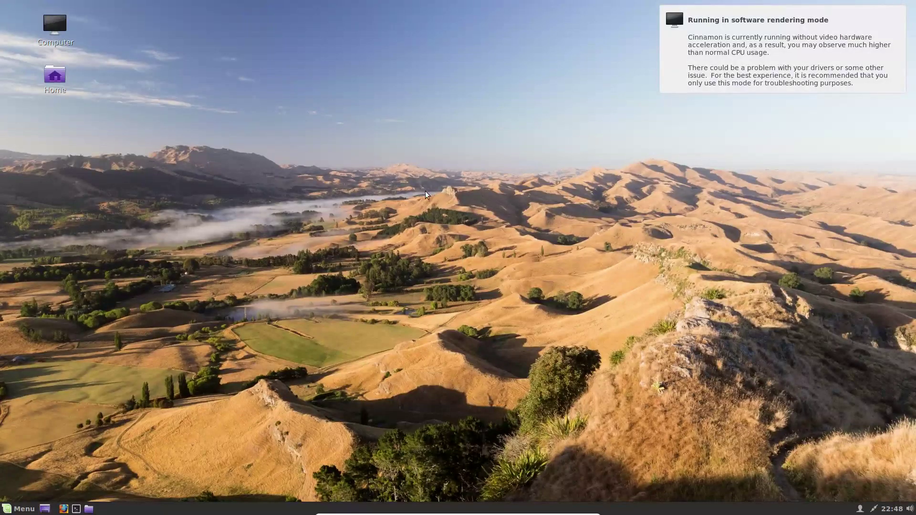
Step: Launch System Settings from the menu and open the Themes module
click(25, 511)
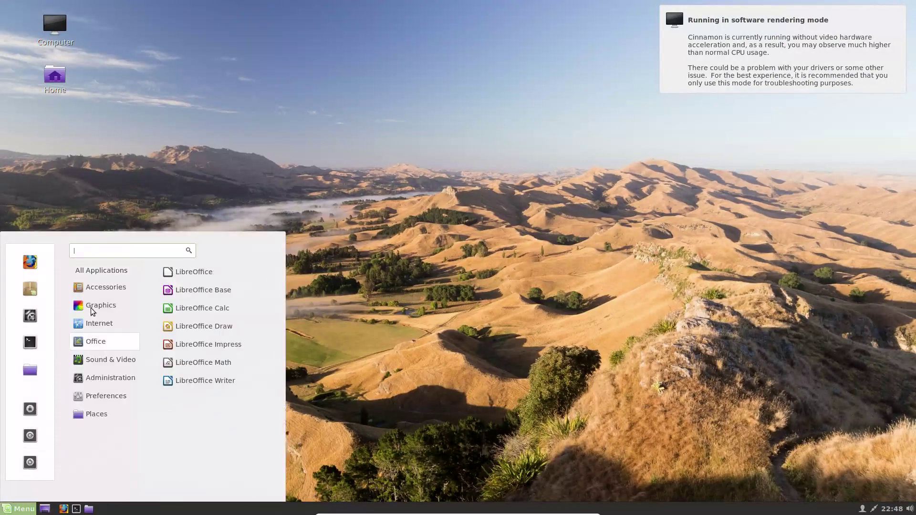
mouse_move(97, 341)
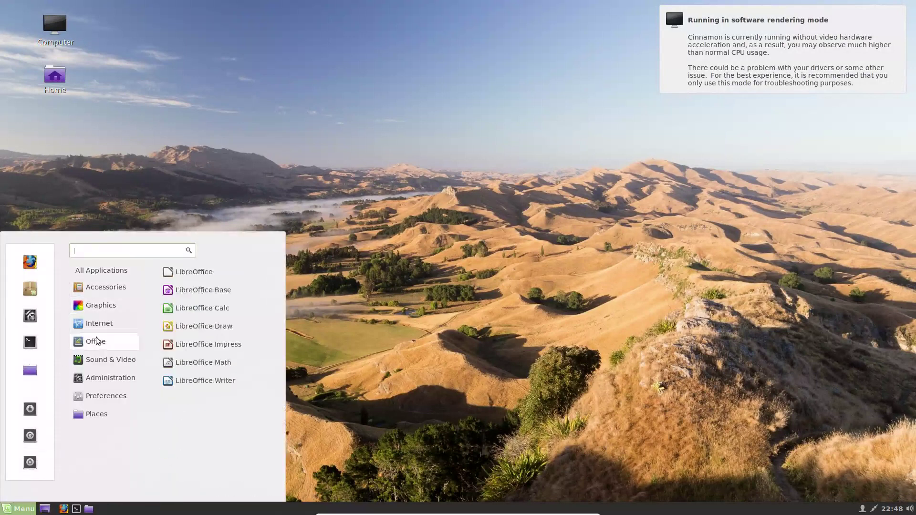
click(32, 316)
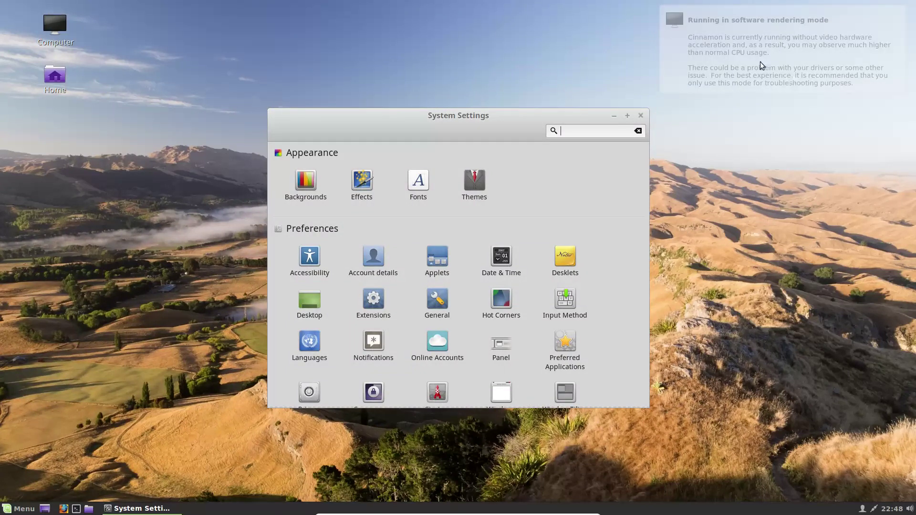
click(801, 65)
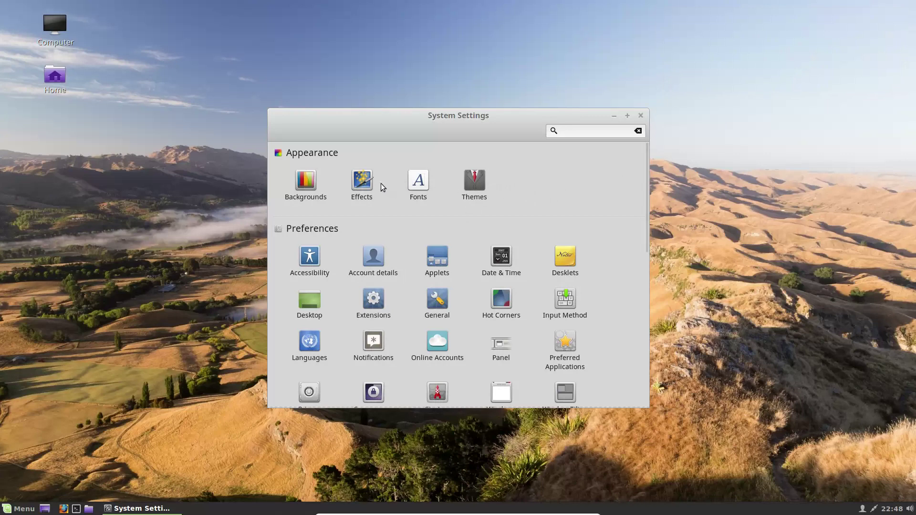
click(462, 179)
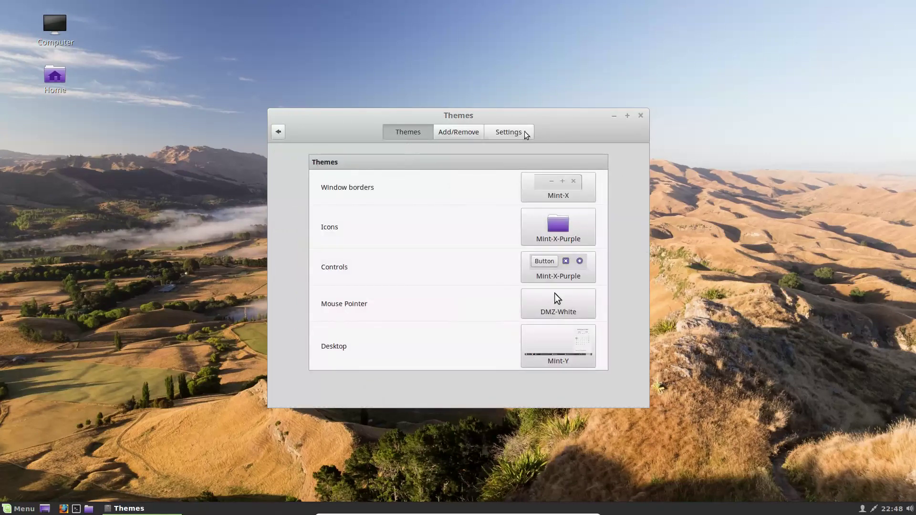
Step: Turn on 'Show icons in menus' and 'Show icons on buttons' in the Settings tab
click(505, 130)
click(573, 177)
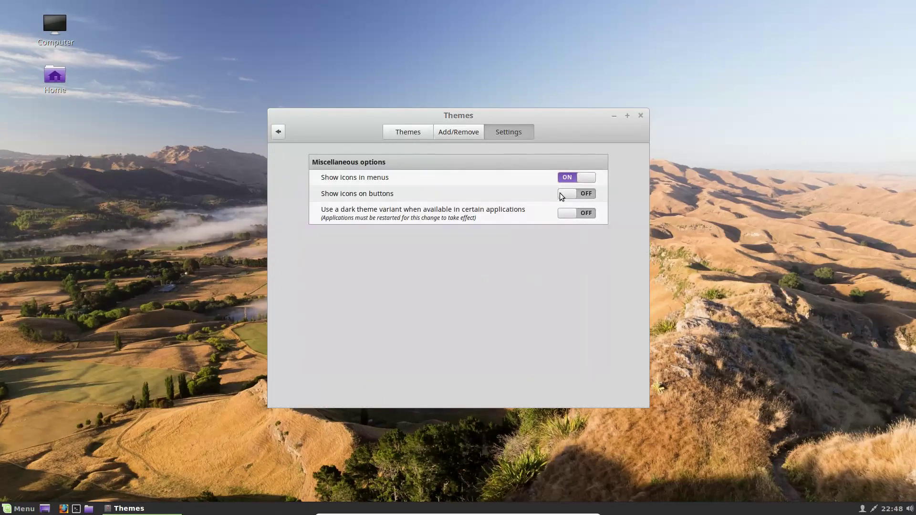
click(582, 195)
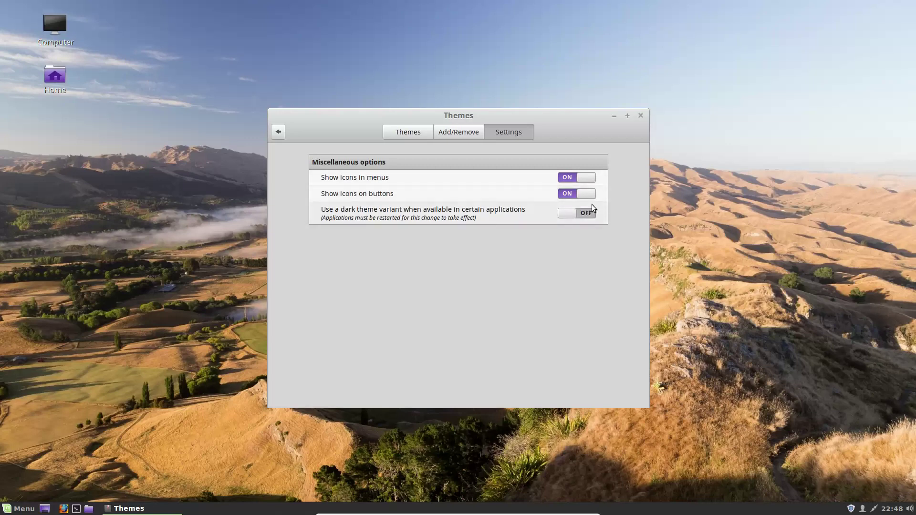
Step: Return to the theme selection page and list the available desktop themes
click(466, 138)
click(418, 138)
click(536, 363)
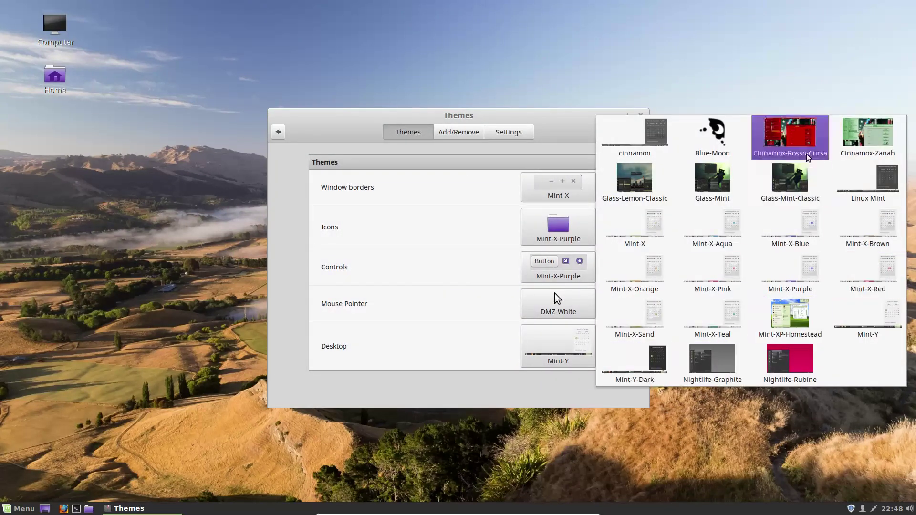
Step: Apply the Cinnamox-Rosso-Cursa desktop theme and close the Themes window
click(798, 141)
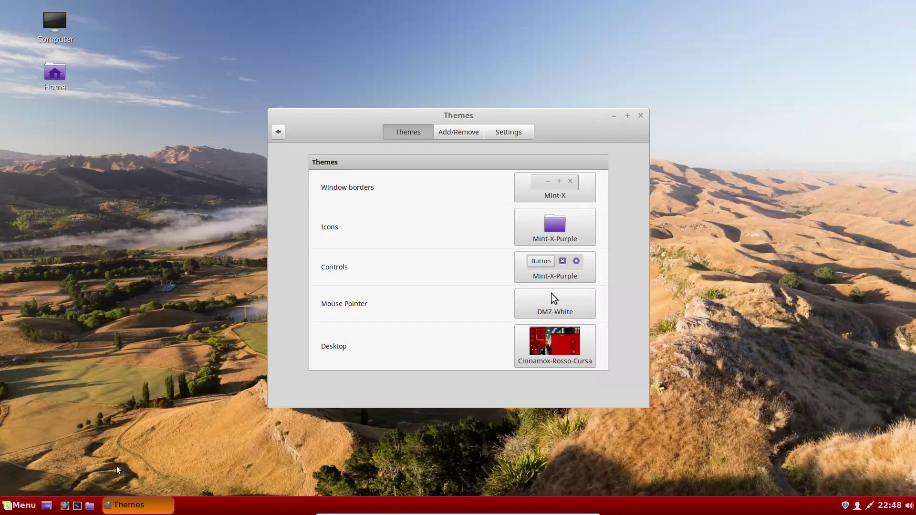
click(32, 510)
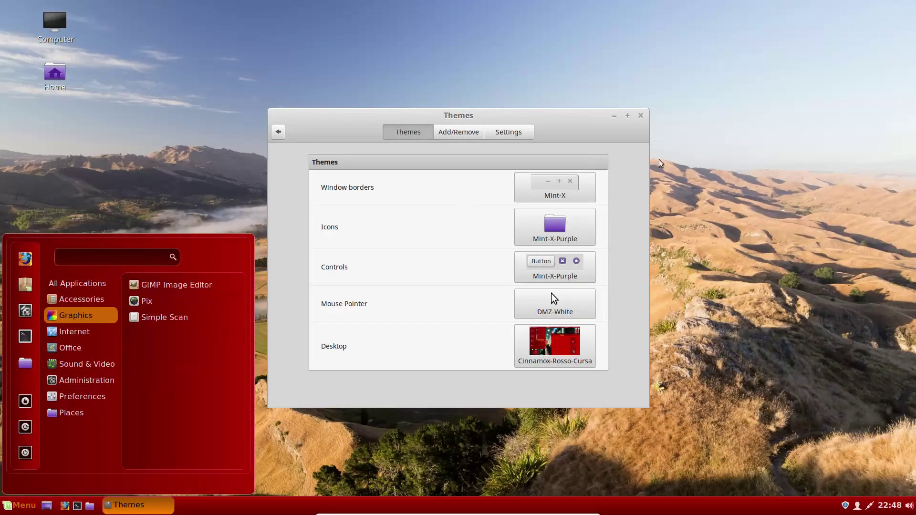
click(642, 149)
click(641, 115)
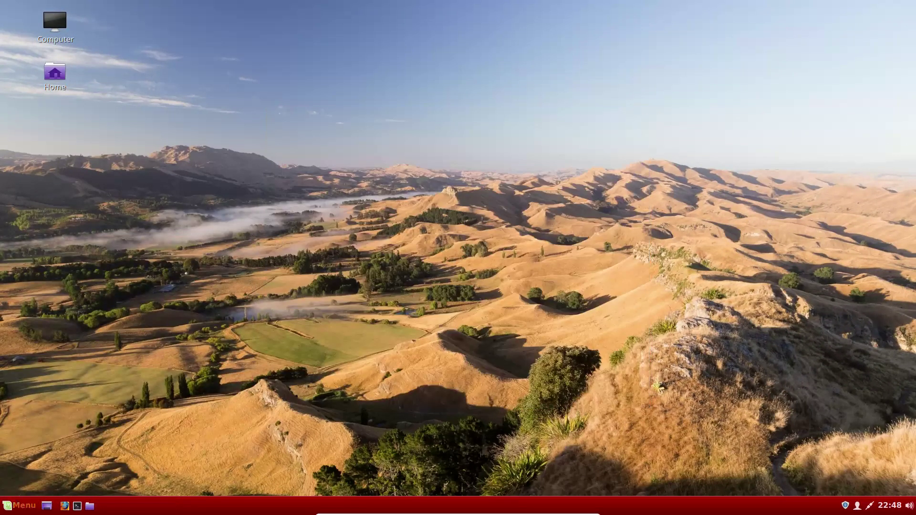
Step: Reopen Themes from System Settings and apply Cinnamox-Rosso-Cursa to the window borders
click(18, 510)
click(26, 316)
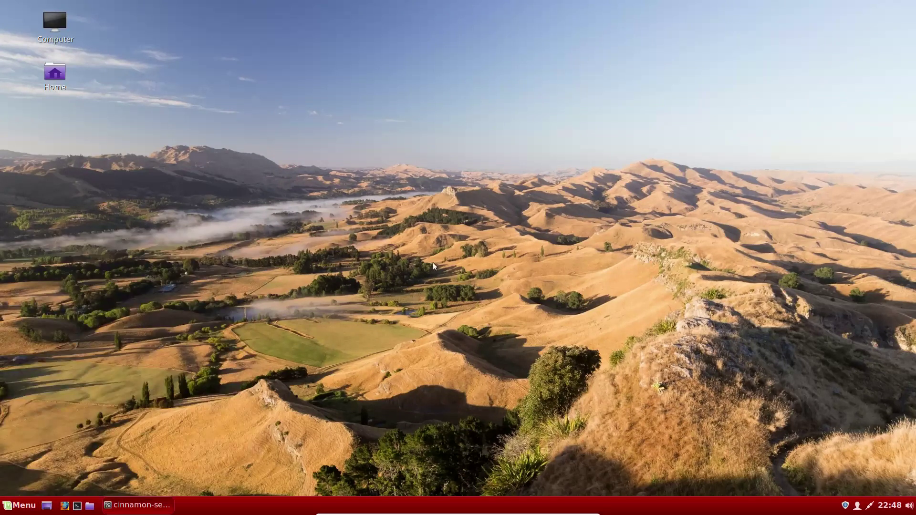
click(463, 181)
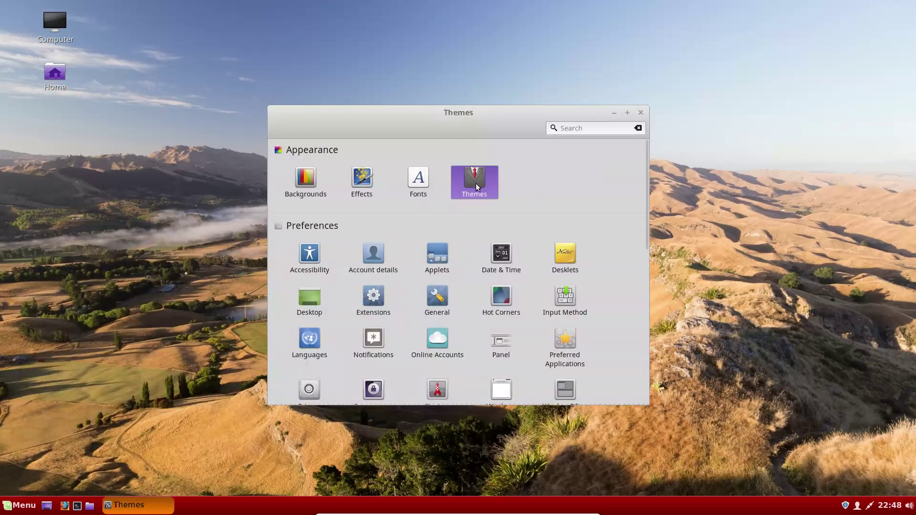
click(562, 196)
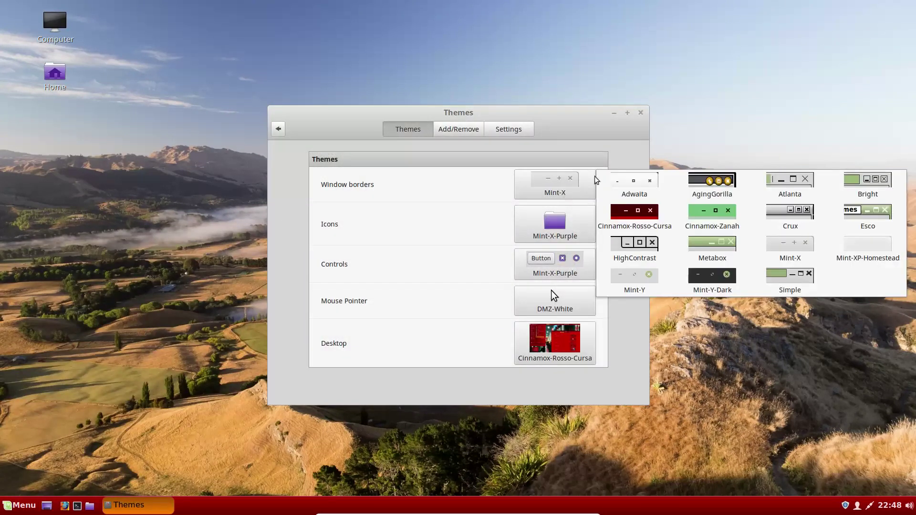
click(635, 225)
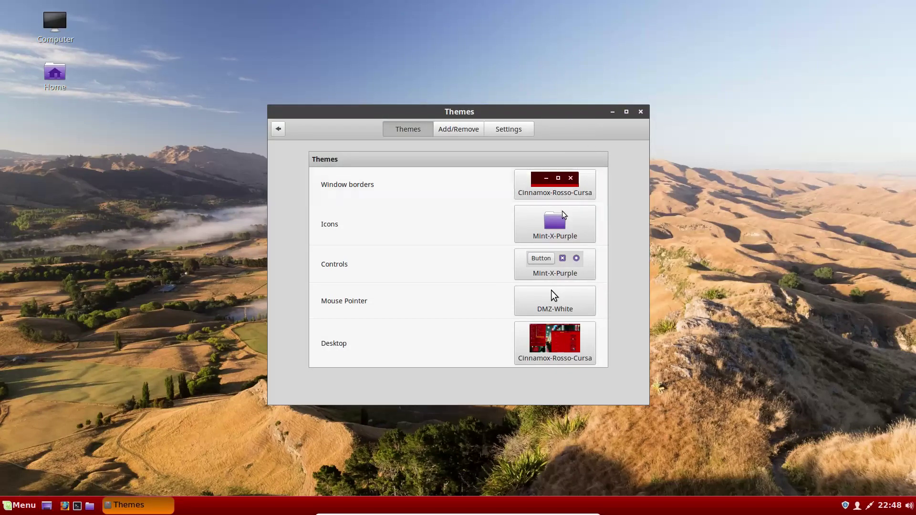
Step: Set the icons to Mint-X-Red and the controls to Cinnamox-Rosso-Cursa
click(555, 224)
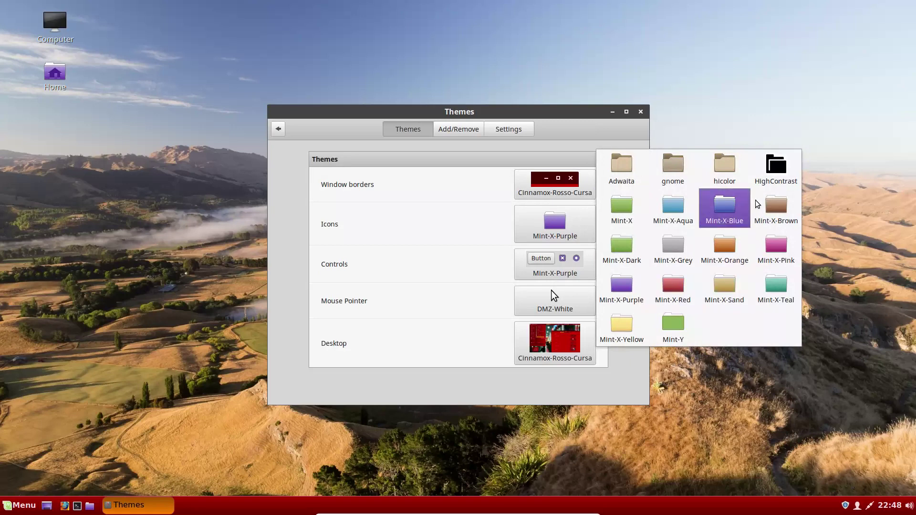
click(667, 288)
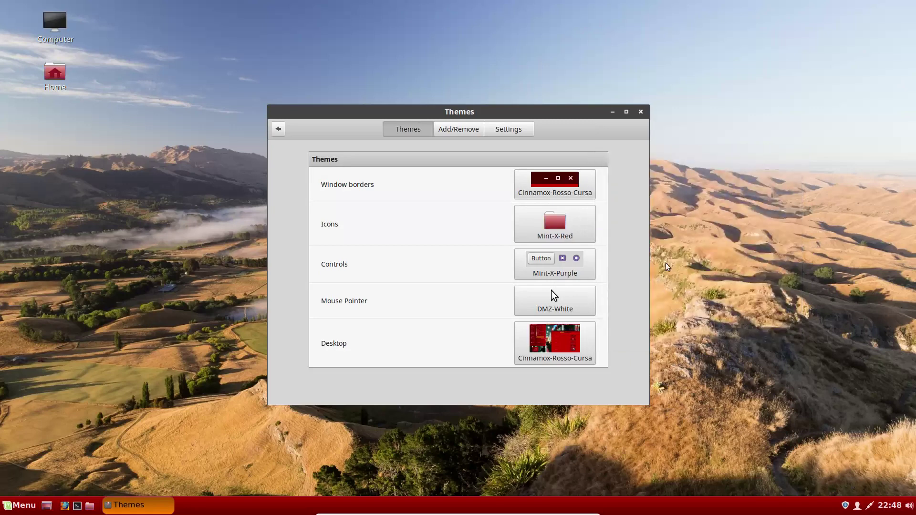
click(568, 269)
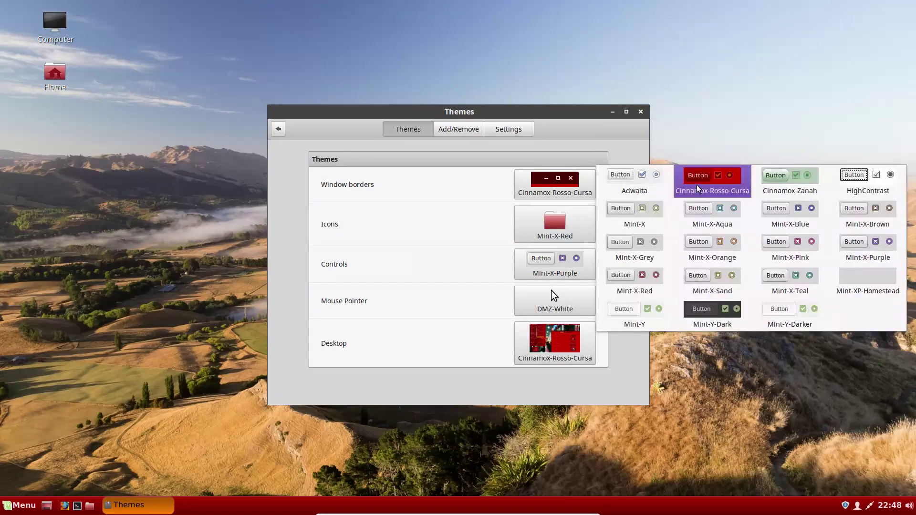
click(697, 190)
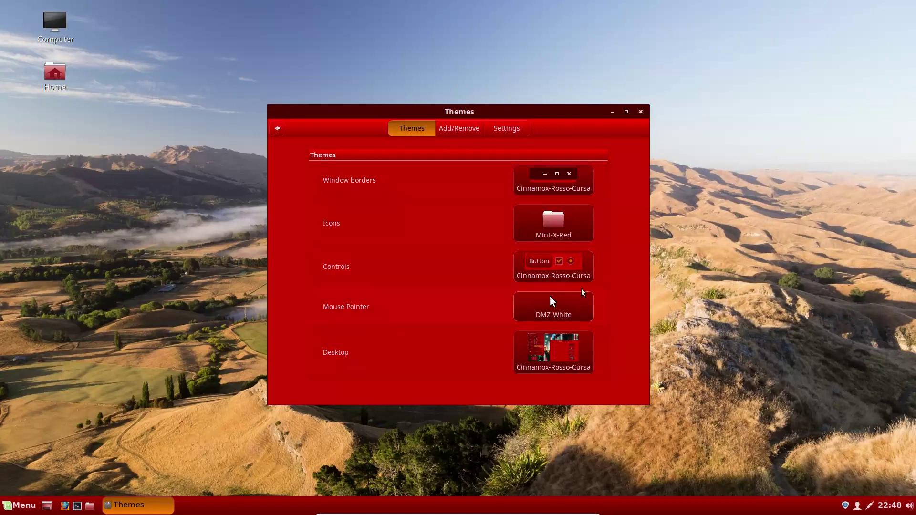
Step: Keep the DMZ-White pointer and apply the Nightlife-Graphite desktop theme
click(567, 306)
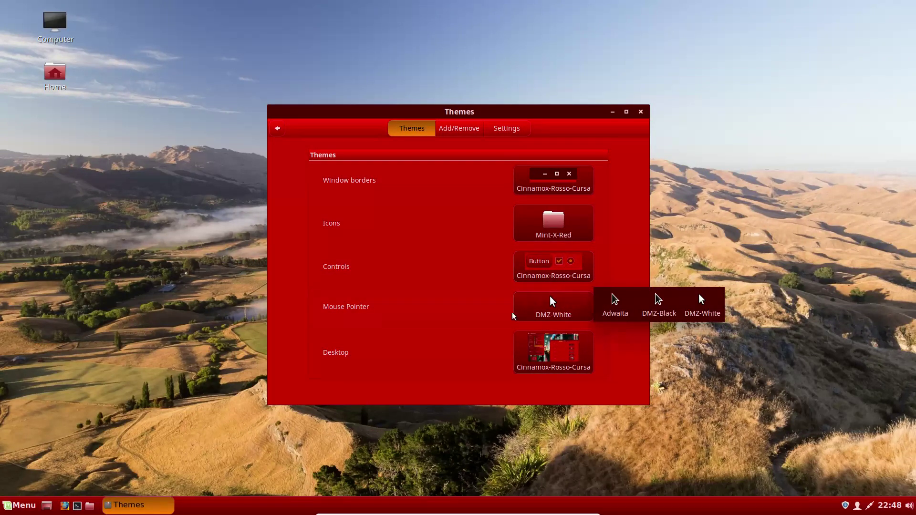
click(642, 377)
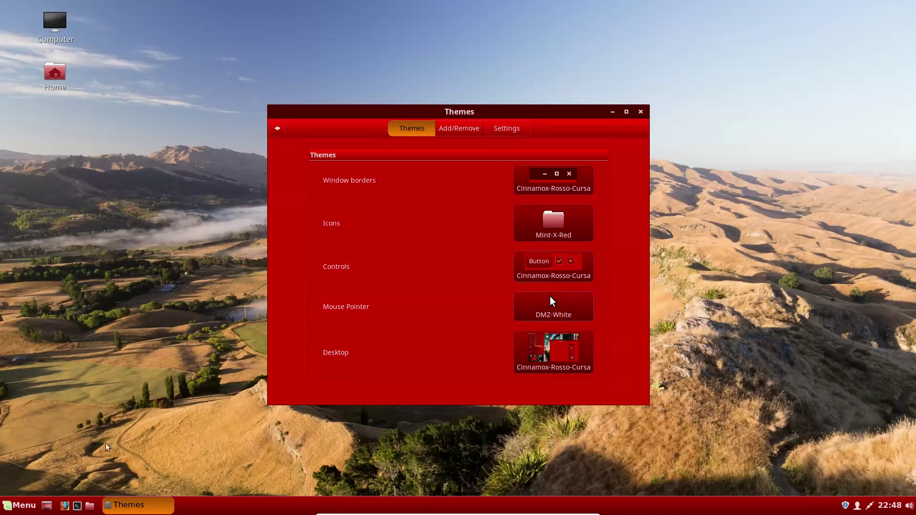
click(15, 505)
click(15, 505)
click(549, 348)
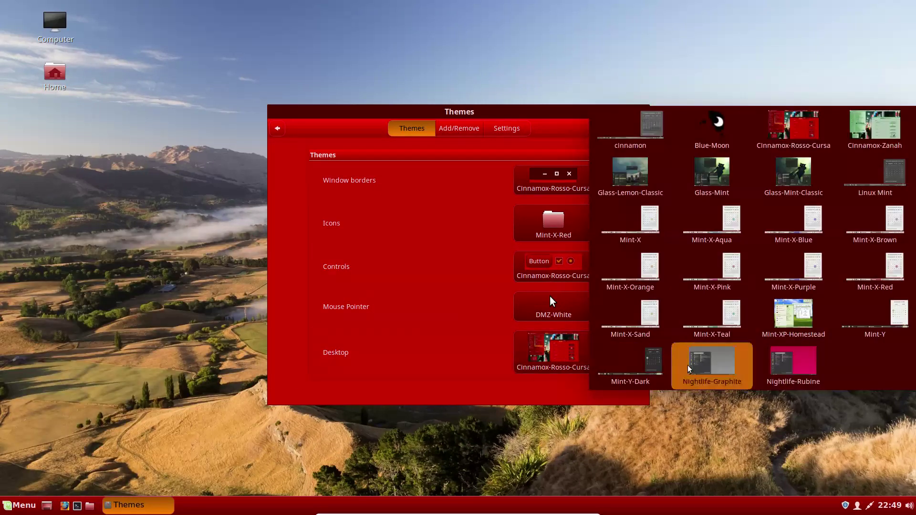
click(707, 366)
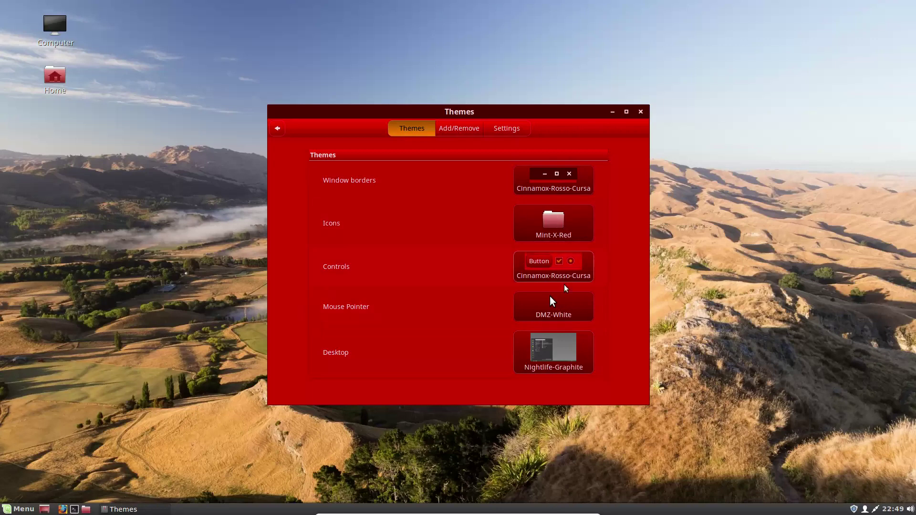
click(564, 268)
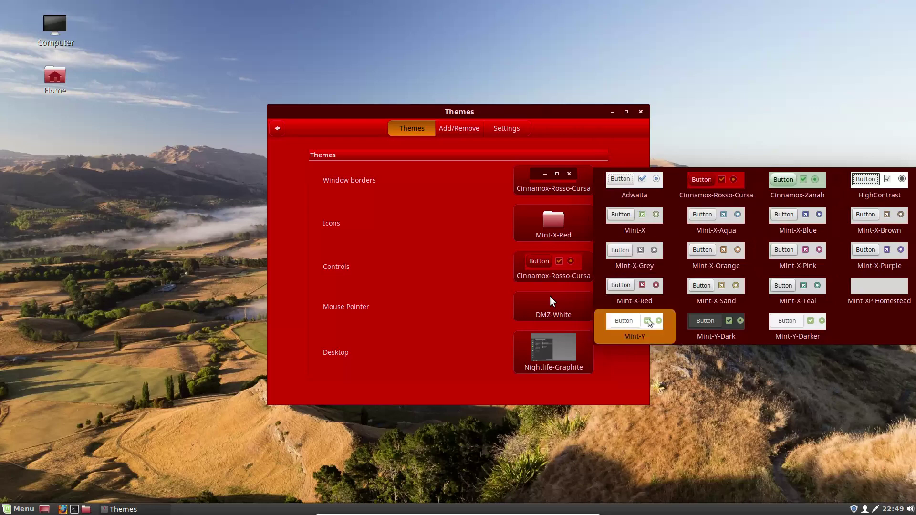
Step: Set both the controls and the window borders to Mint-Y-Dark
click(722, 334)
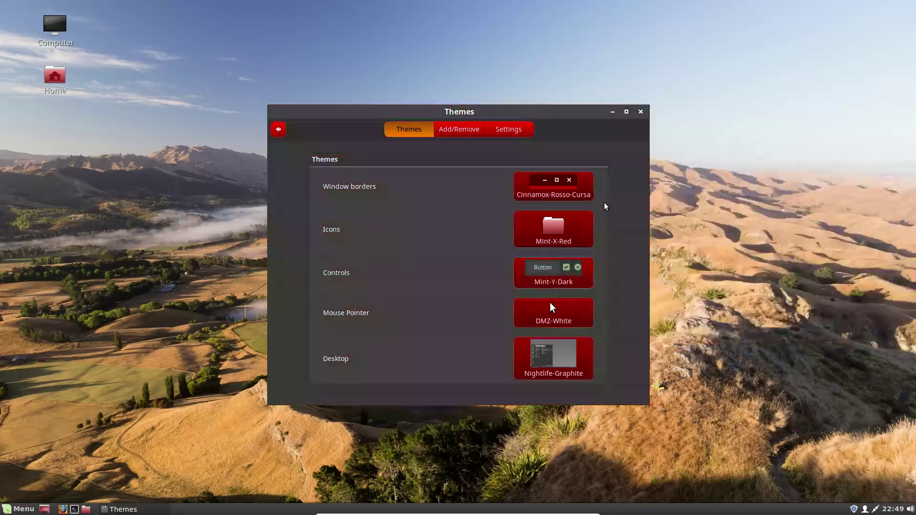
click(574, 222)
click(559, 189)
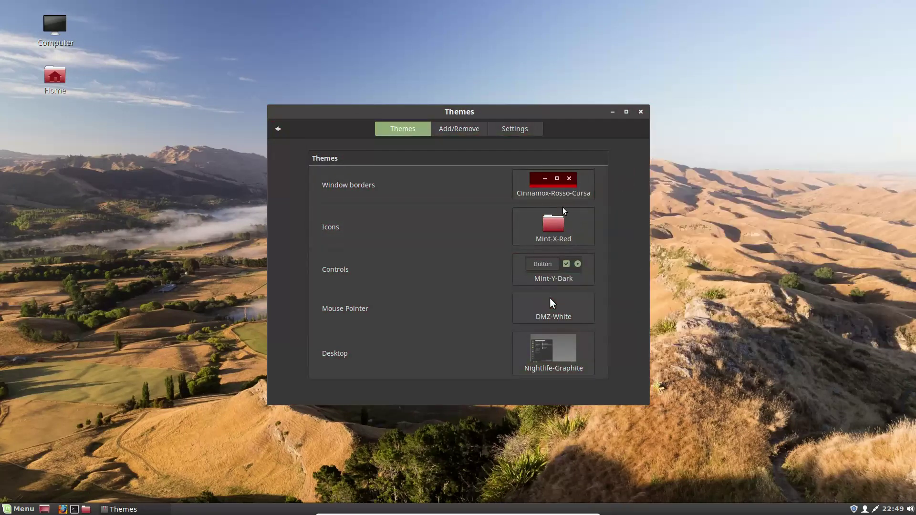
click(559, 189)
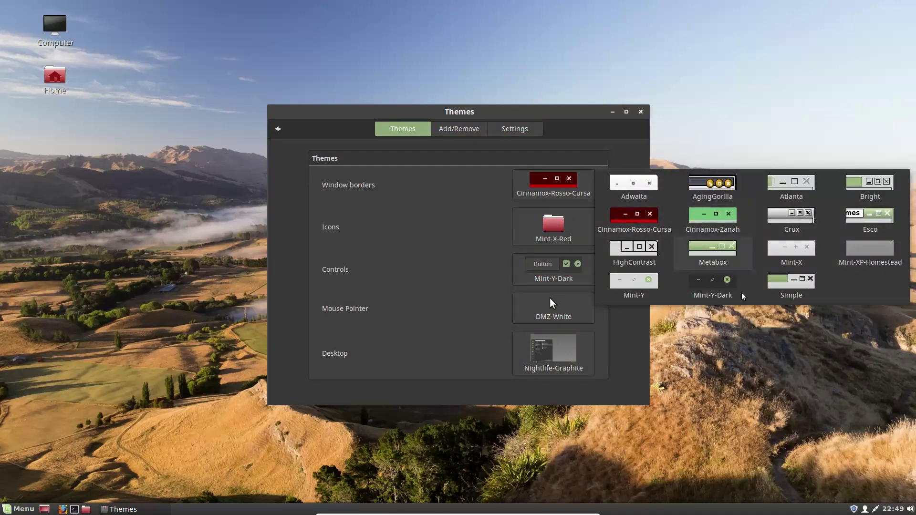
click(716, 291)
Step: Apply Mint-XP-Homestead to the desktop theme and the window borders
click(19, 509)
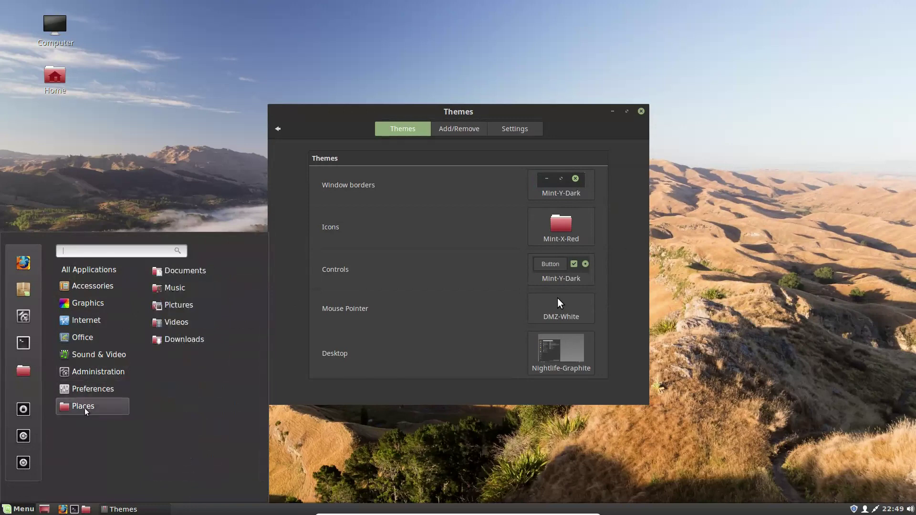
click(304, 465)
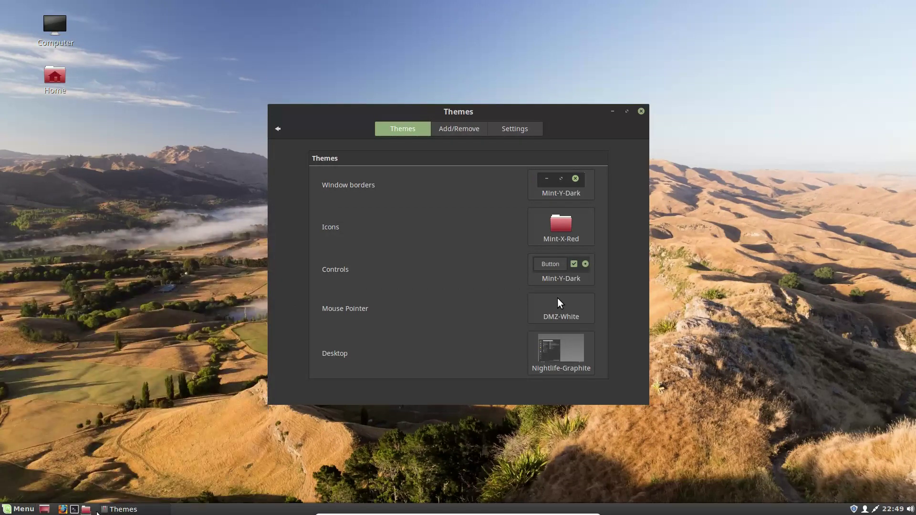
click(559, 354)
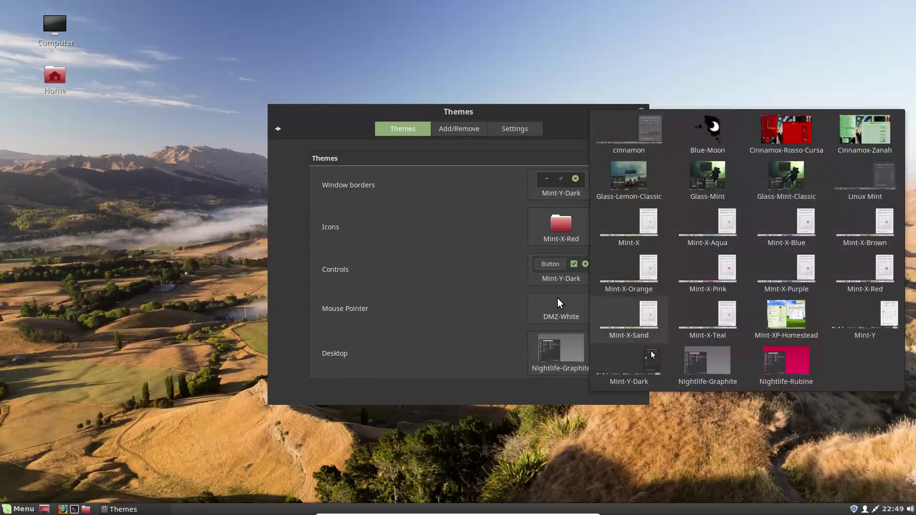
click(789, 317)
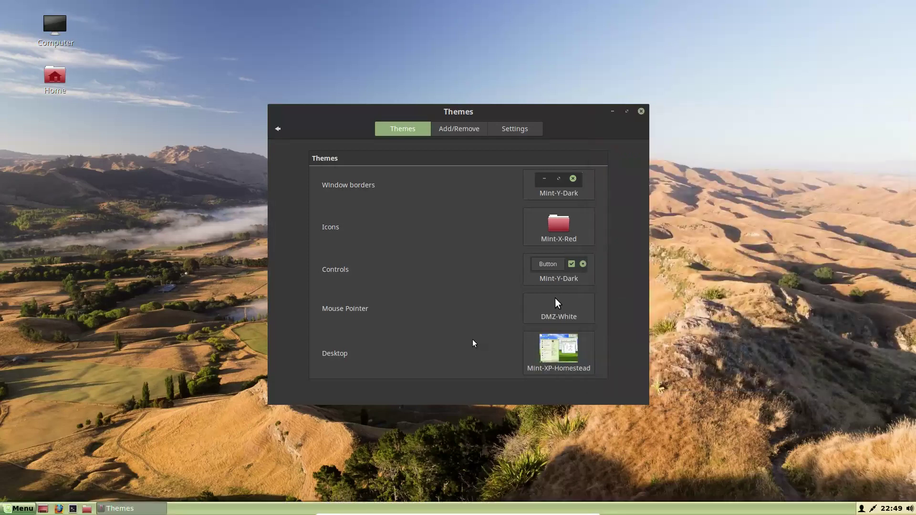
click(568, 191)
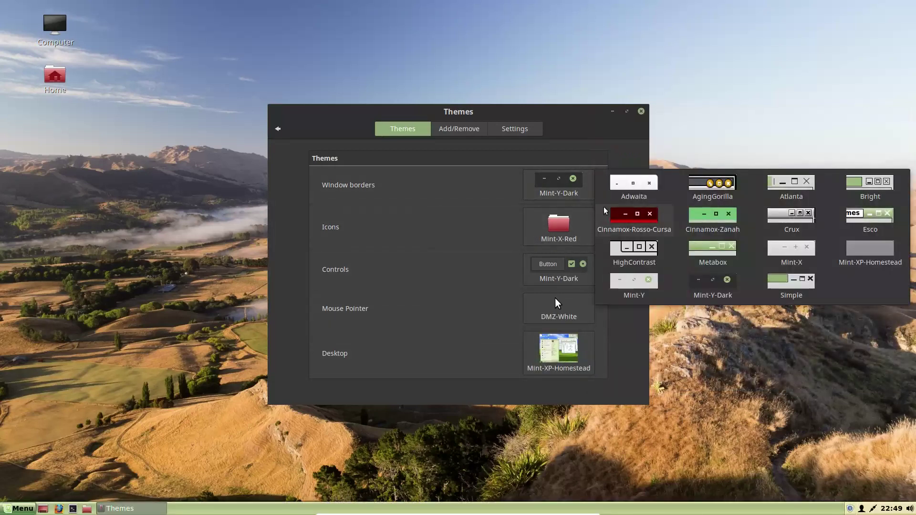
click(863, 251)
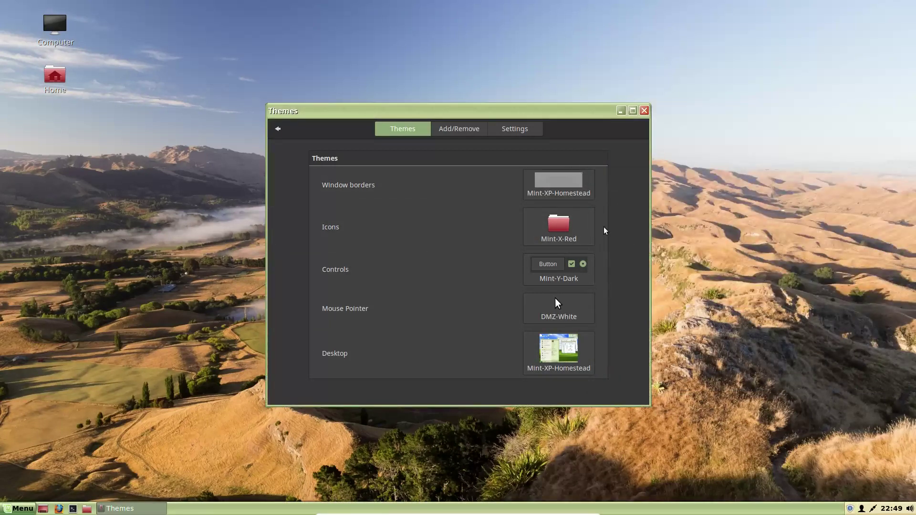
Step: Switch the icons to Mint-X-Brown and the controls to Mint-XP-Homestead
click(588, 238)
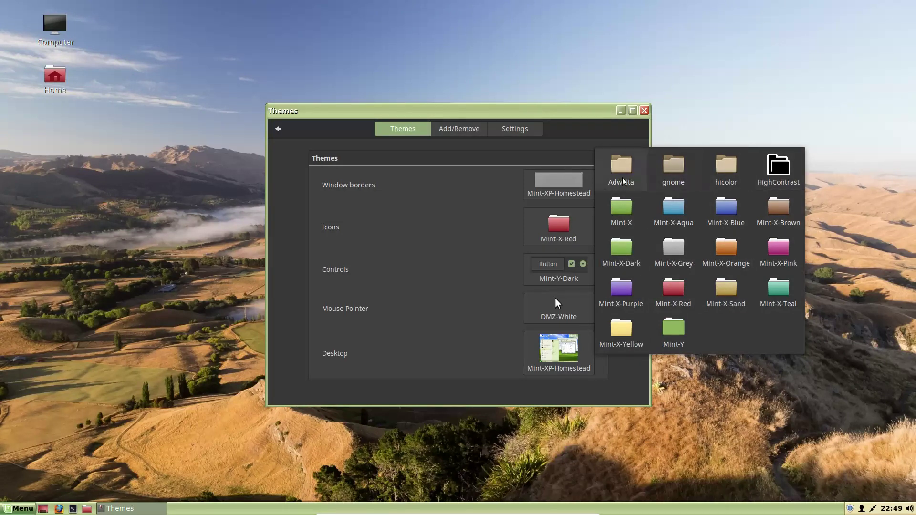
click(765, 224)
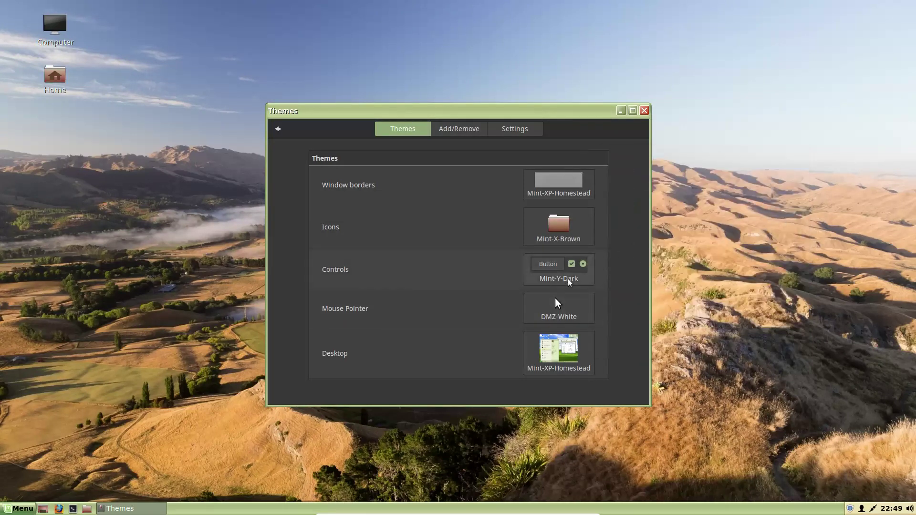
click(559, 269)
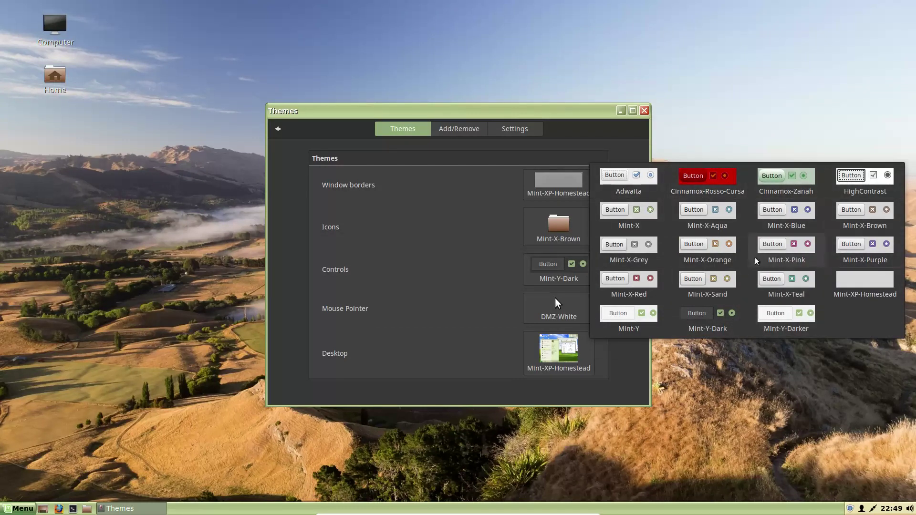
click(853, 295)
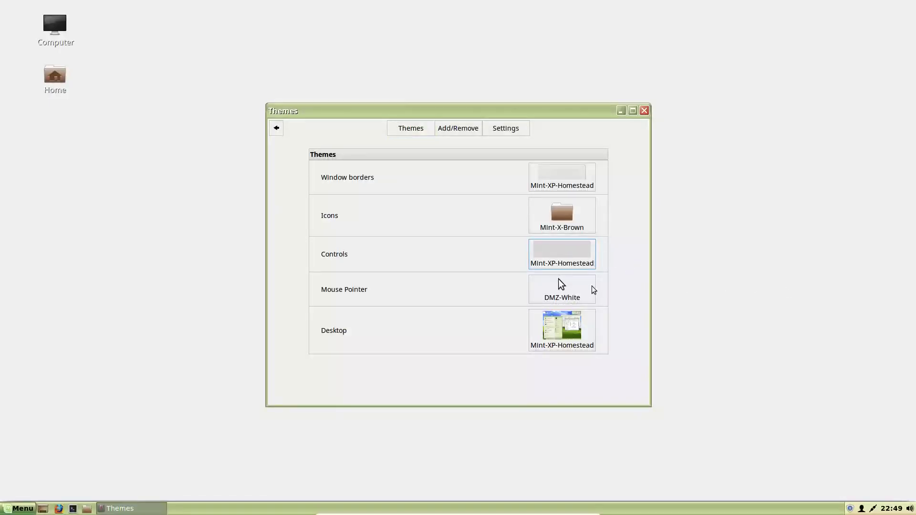
click(564, 304)
Step: Keep the DMZ-White pointer, check the menu, then go back from Themes to the System Settings overview
click(687, 297)
click(19, 508)
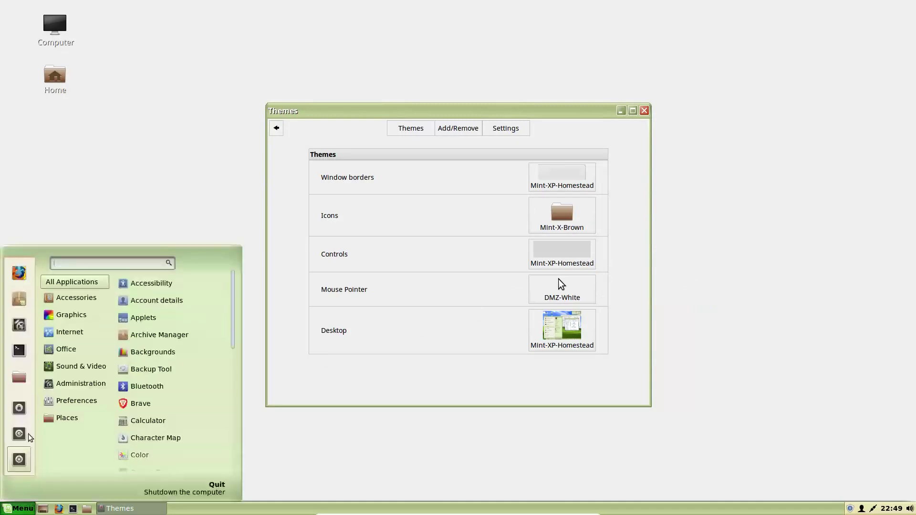
mouse_move(71, 315)
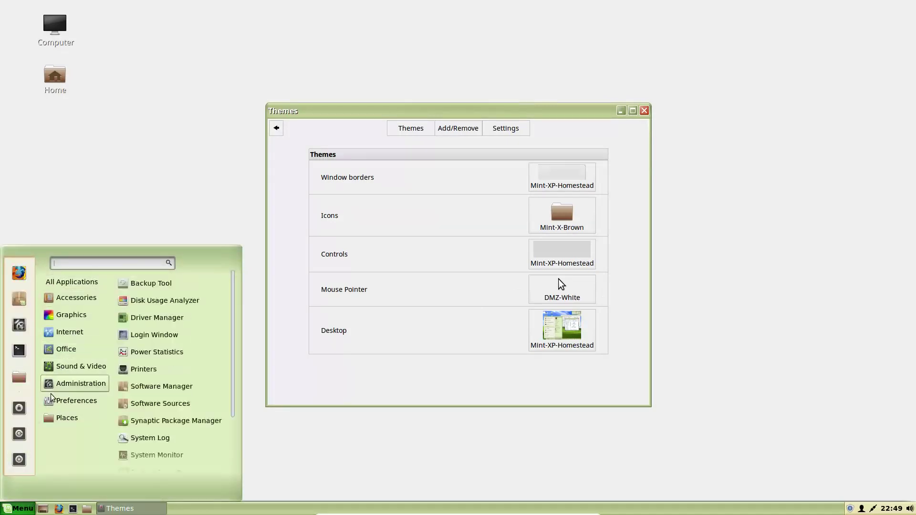
click(336, 454)
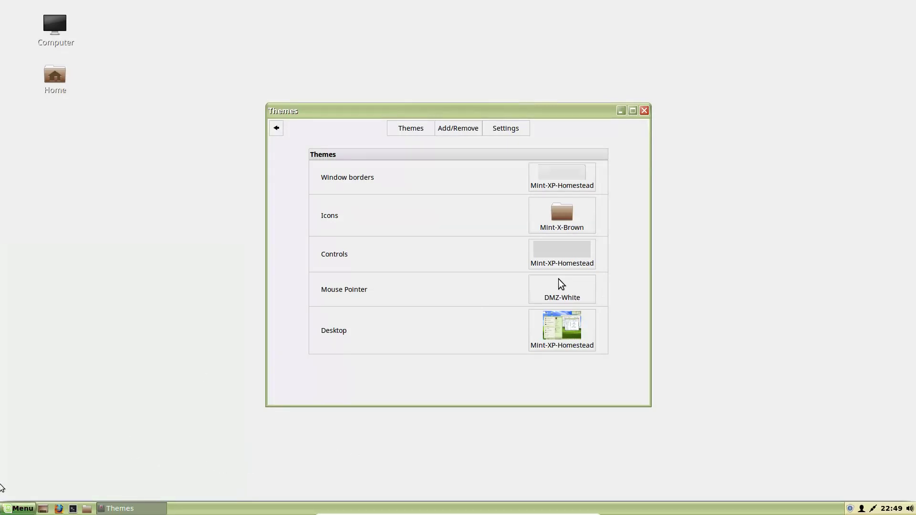
click(17, 508)
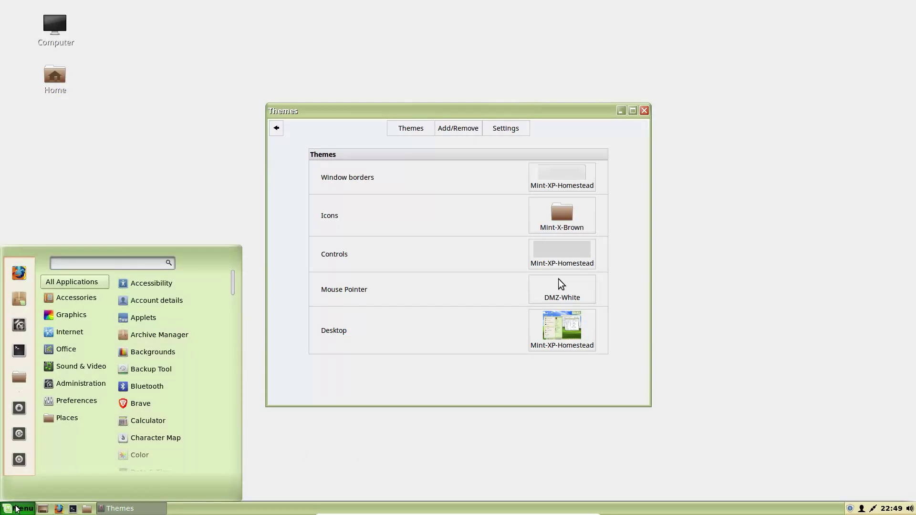
click(17, 509)
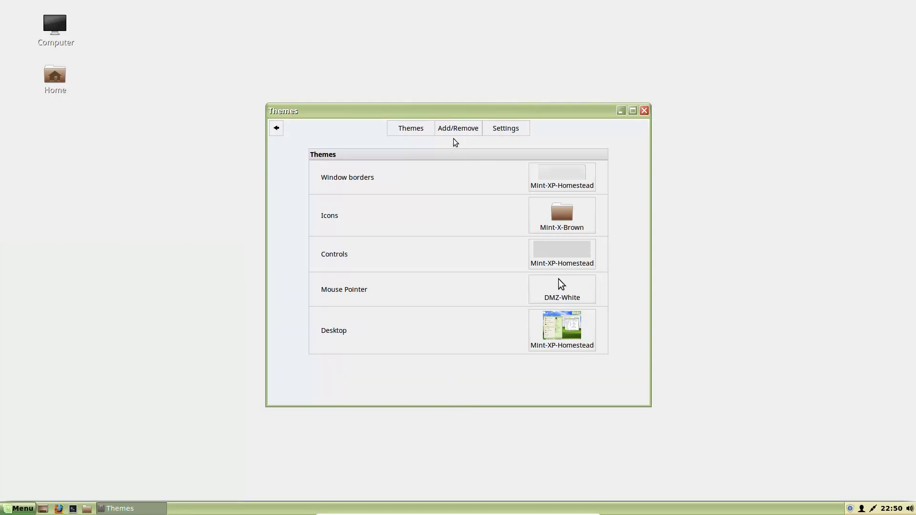
click(504, 129)
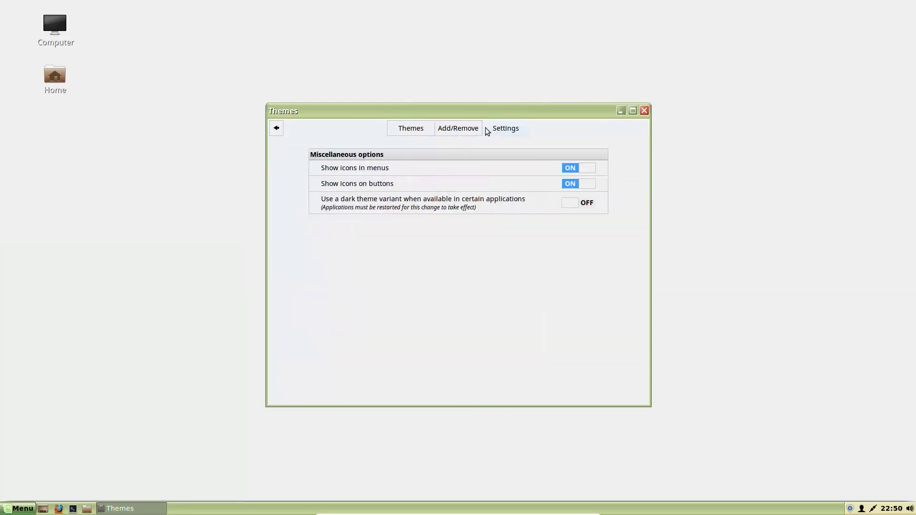
click(276, 129)
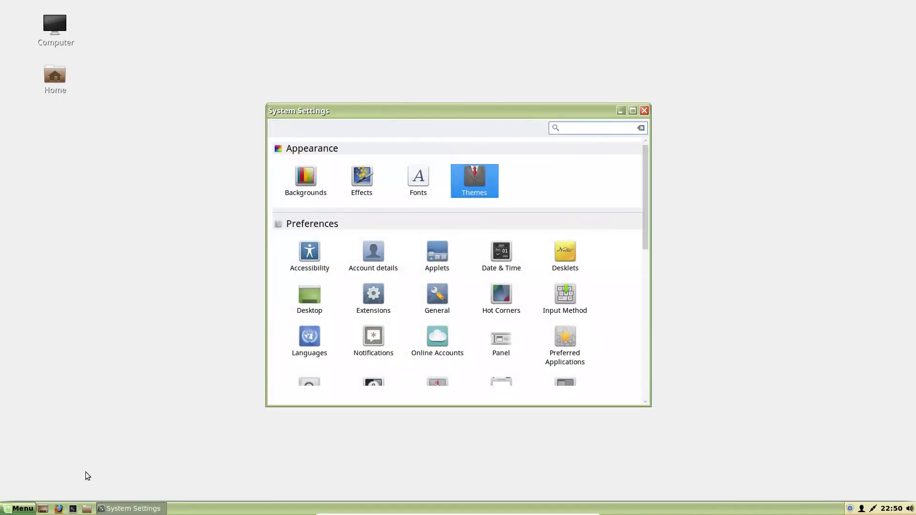
mouse_move(475, 514)
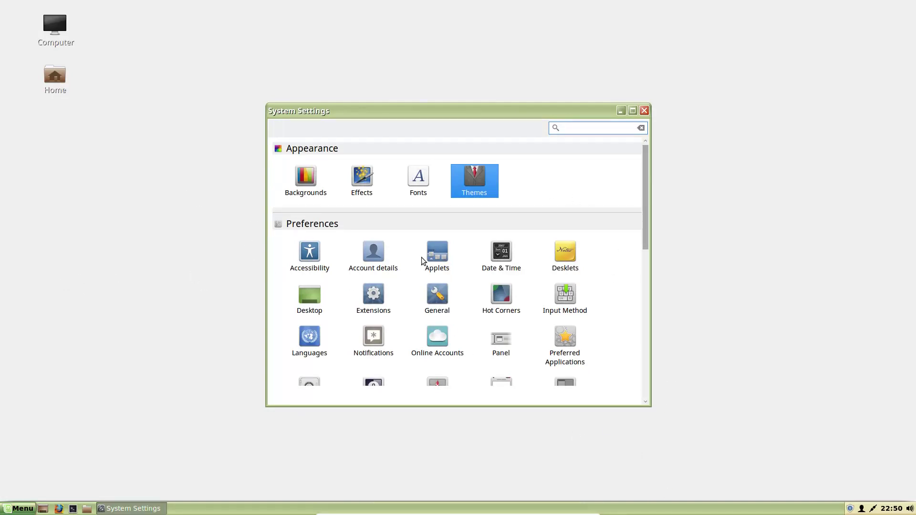
right_click(698, 258)
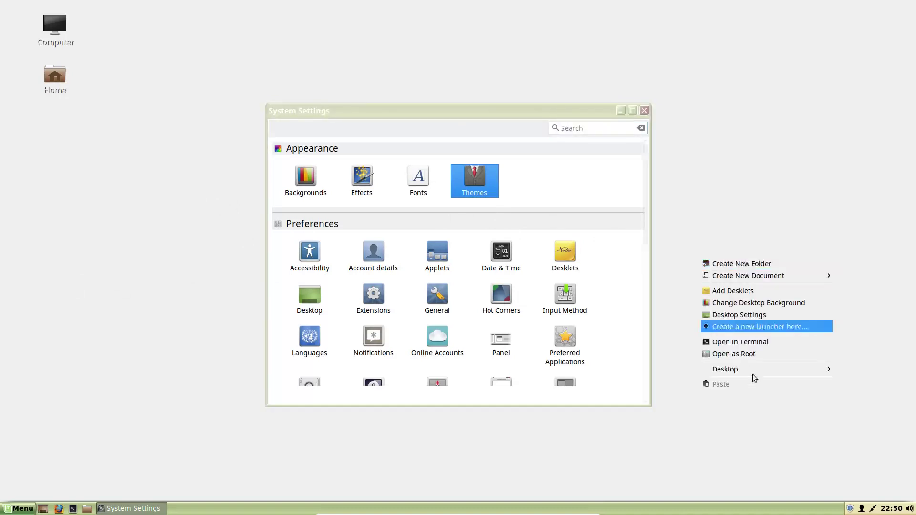
mouse_move(750, 370)
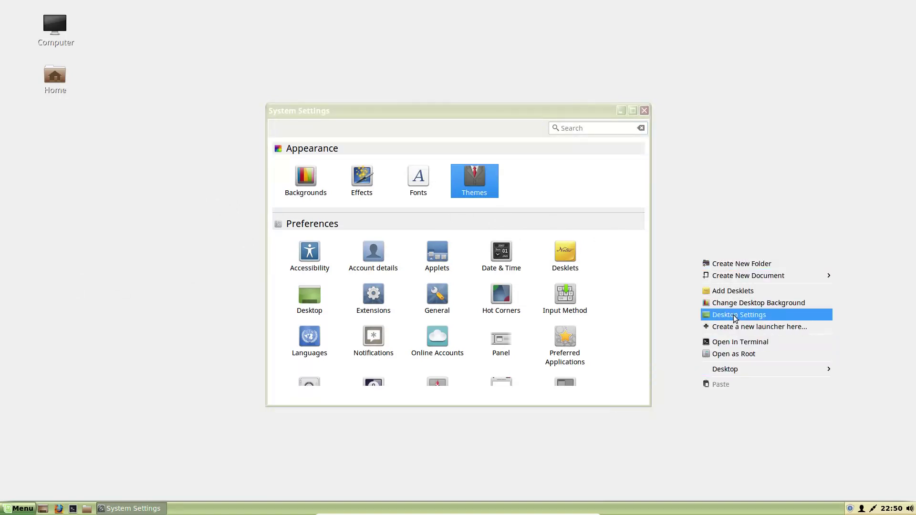
click(742, 304)
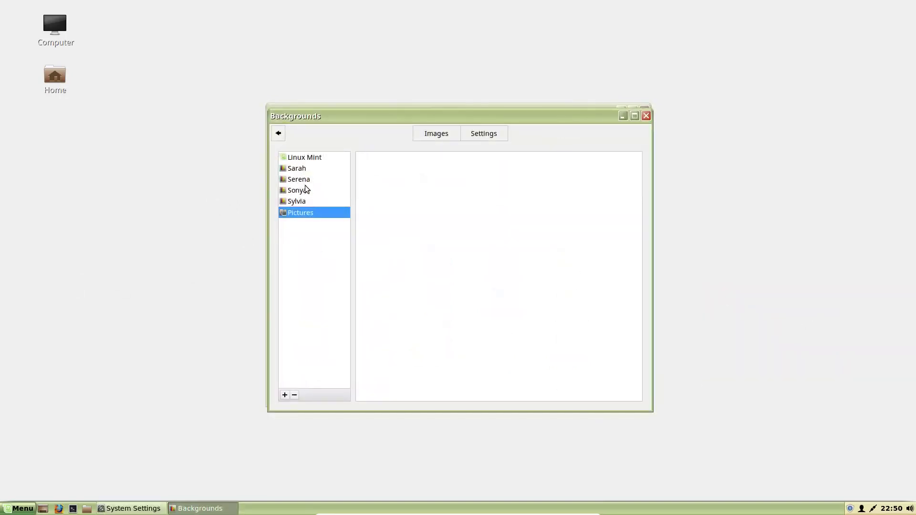
click(296, 193)
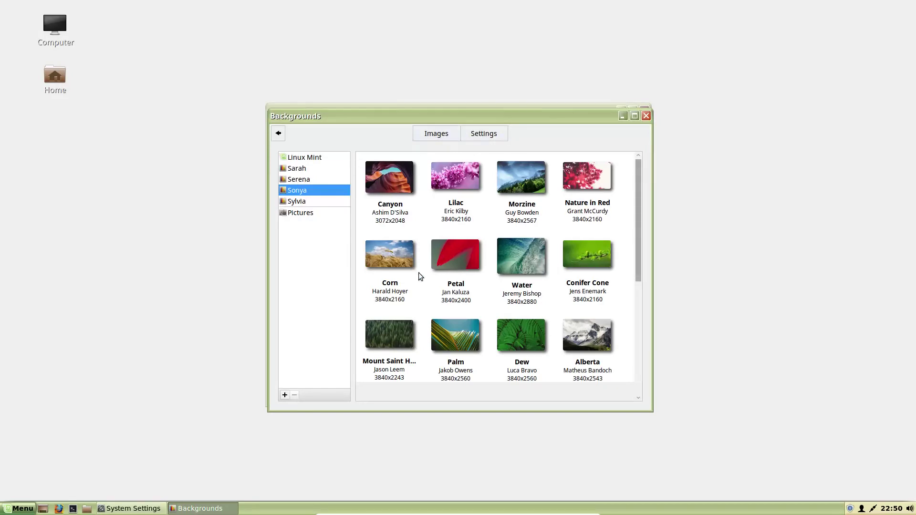
drag(319, 118, 502, 228)
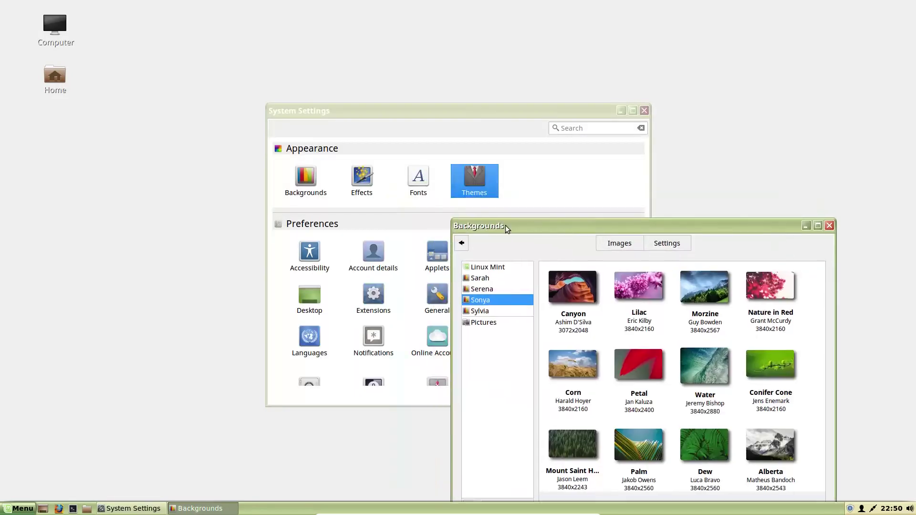
click(828, 227)
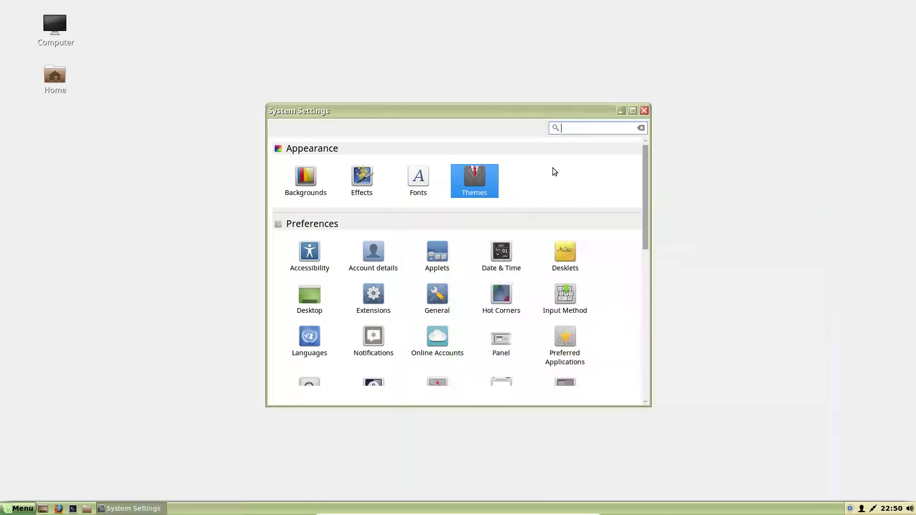
click(486, 190)
Step: Set the desktop to Glass-Lemon-Classic, icons to Mint-X-Yellow and controls to Mint-Y-Dark
click(571, 319)
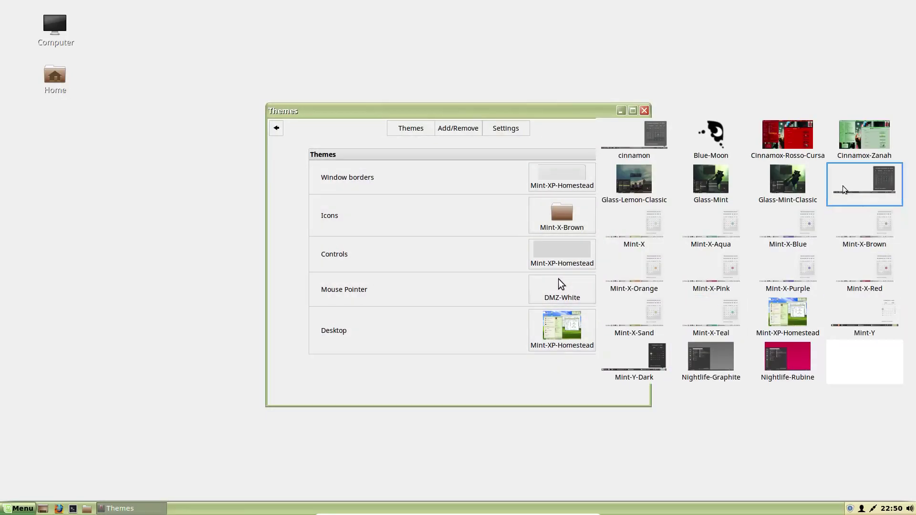
click(629, 184)
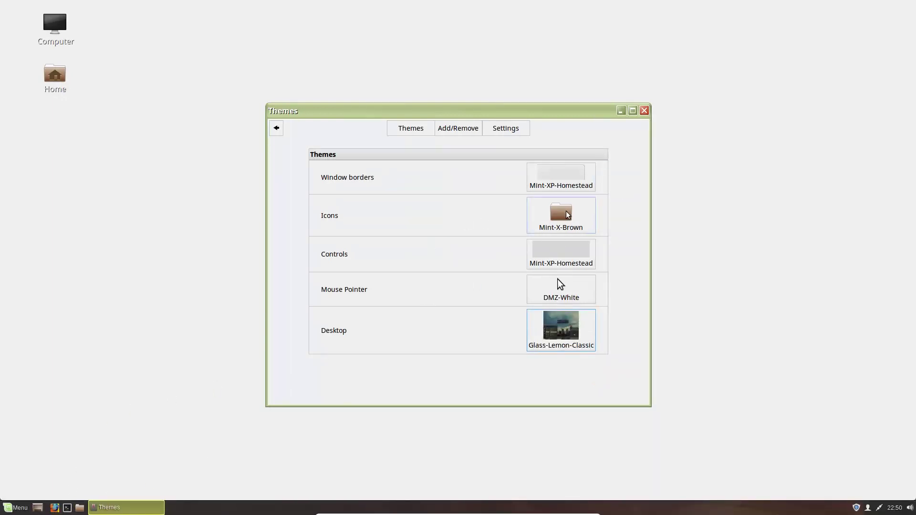
click(565, 215)
click(622, 327)
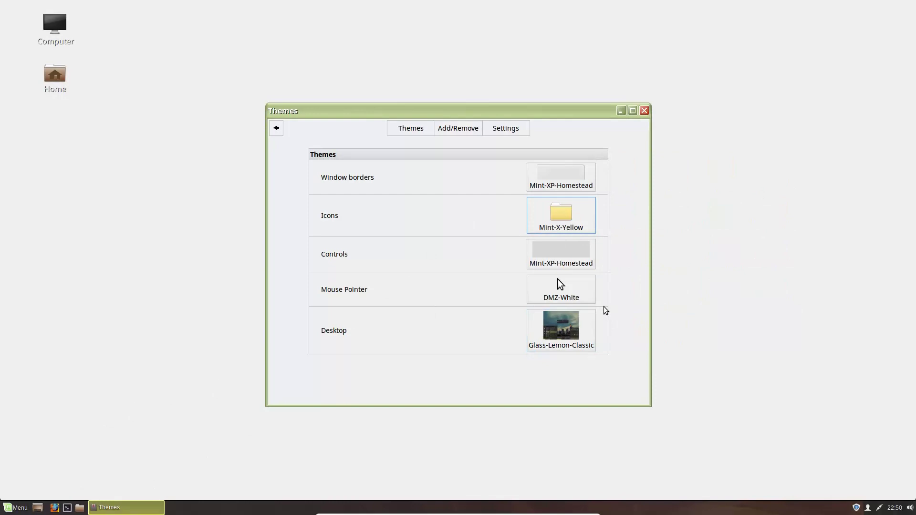
click(567, 263)
click(730, 318)
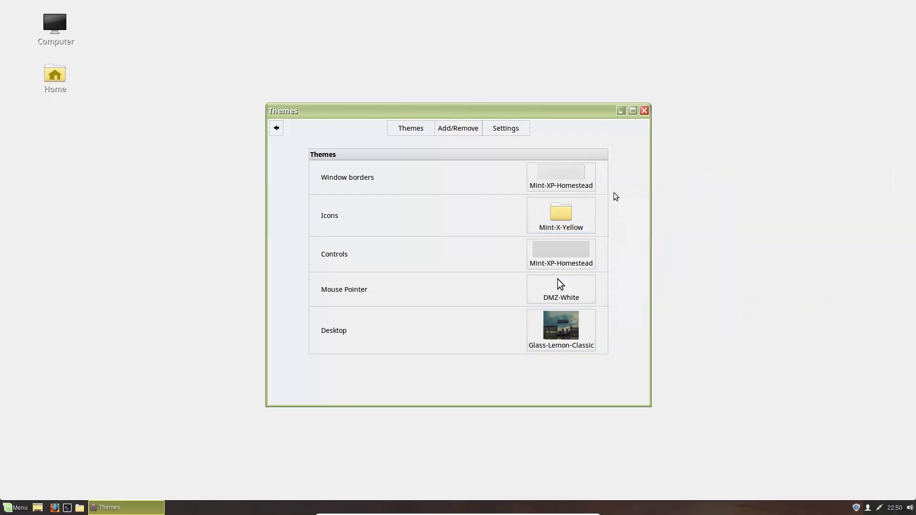
Step: Apply Mint-Y window borders, preview the menu, and return to the System Settings overview
click(558, 184)
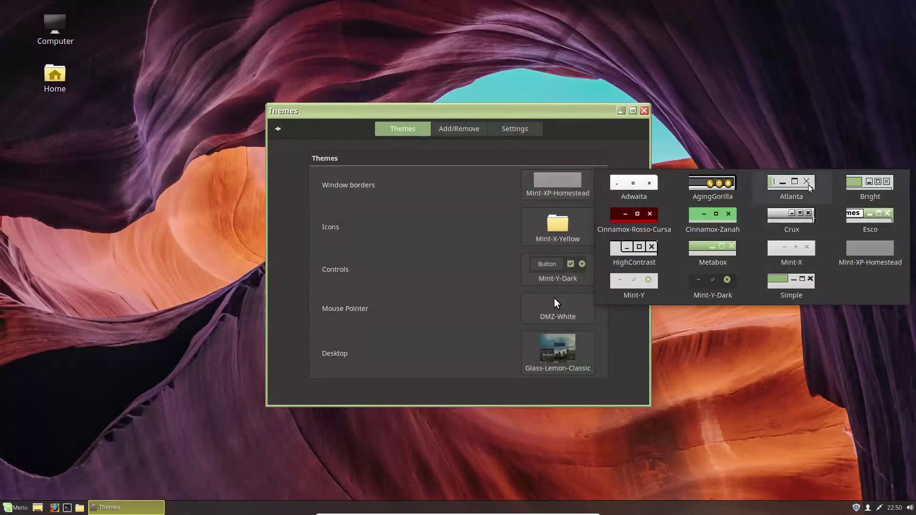
click(645, 288)
click(15, 507)
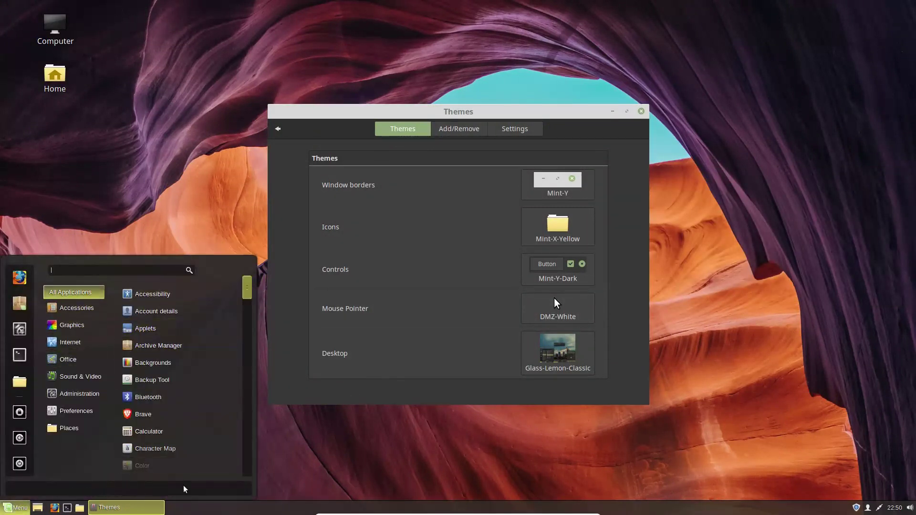
click(407, 453)
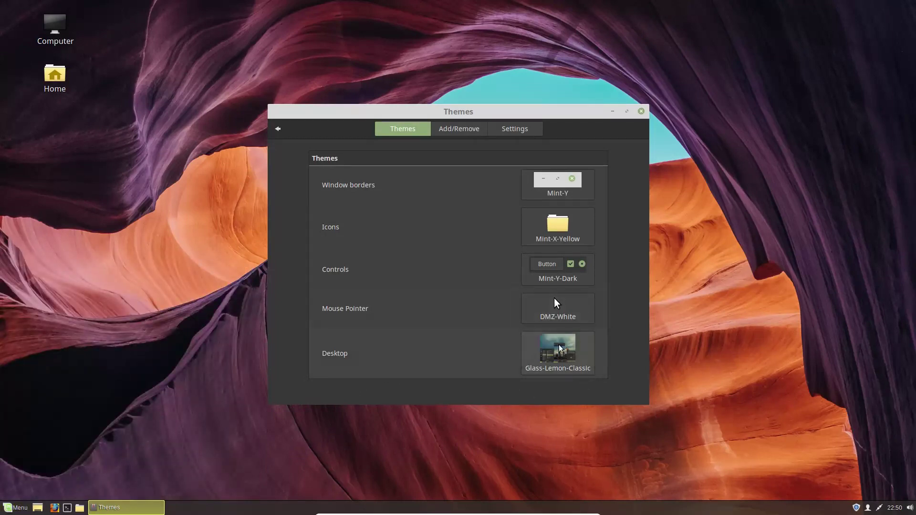
mouse_move(489, 109)
mouse_down()
mouse_move(626, 468)
mouse_move(597, 296)
mouse_move(489, 109)
mouse_up()
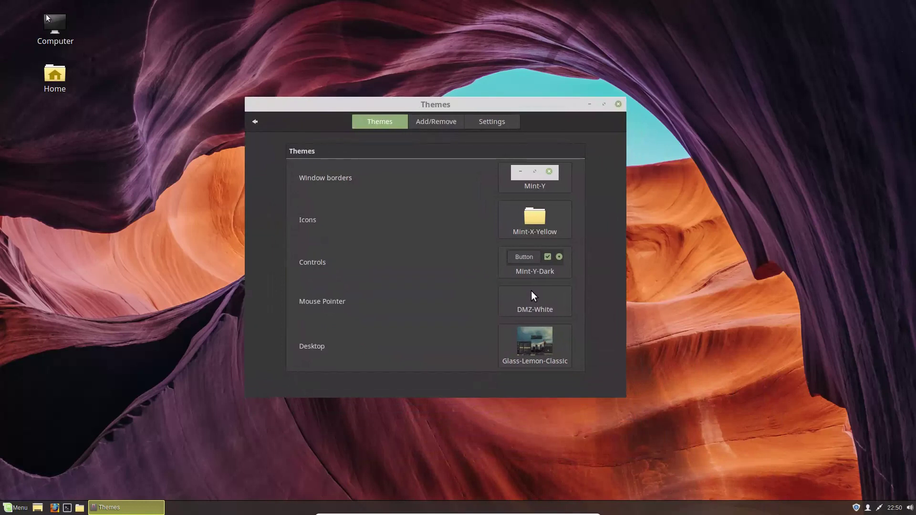
click(256, 119)
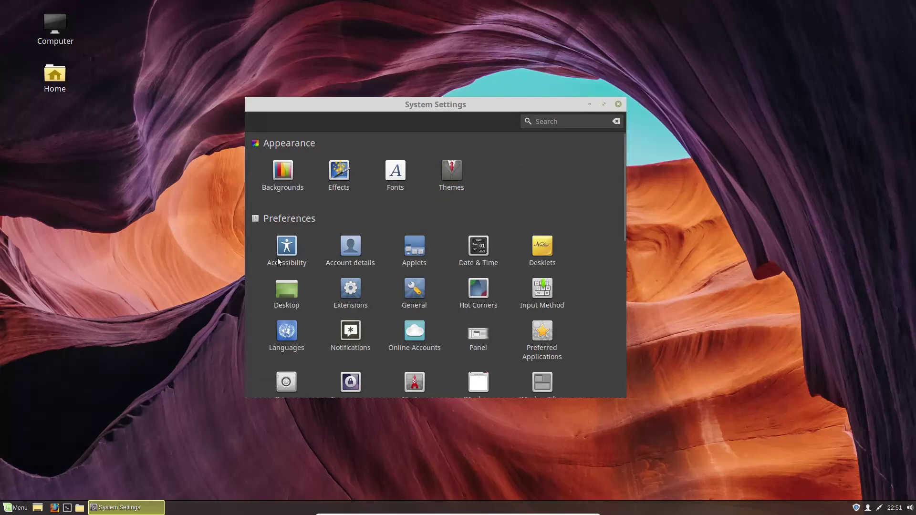
Step: In Date & Time, turn off the 24h clock; toggle date and seconds display on and back off
click(479, 247)
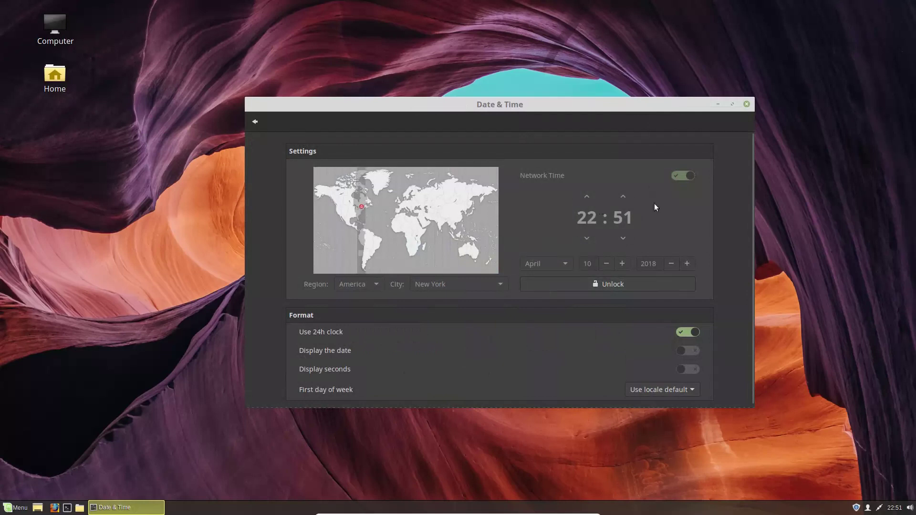
click(694, 331)
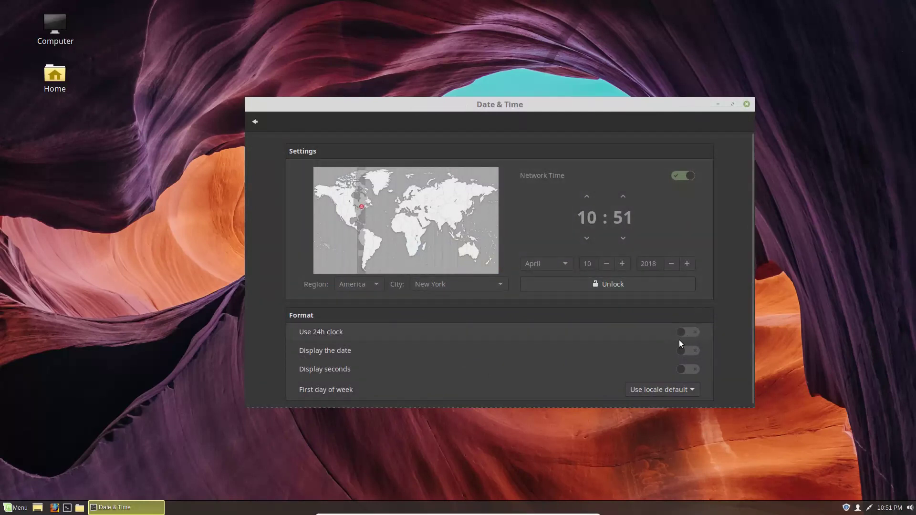
click(686, 351)
click(686, 351)
click(689, 369)
click(690, 368)
scroll(699, 370, down, 1)
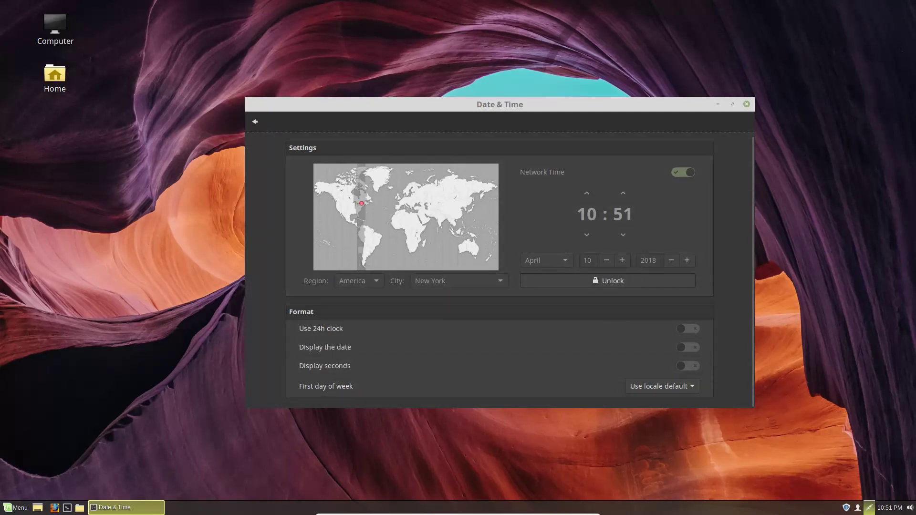
Step: Enable 'Use a custom date format' in the clock's Calendar settings and open the format syntax reference
right_click(889, 509)
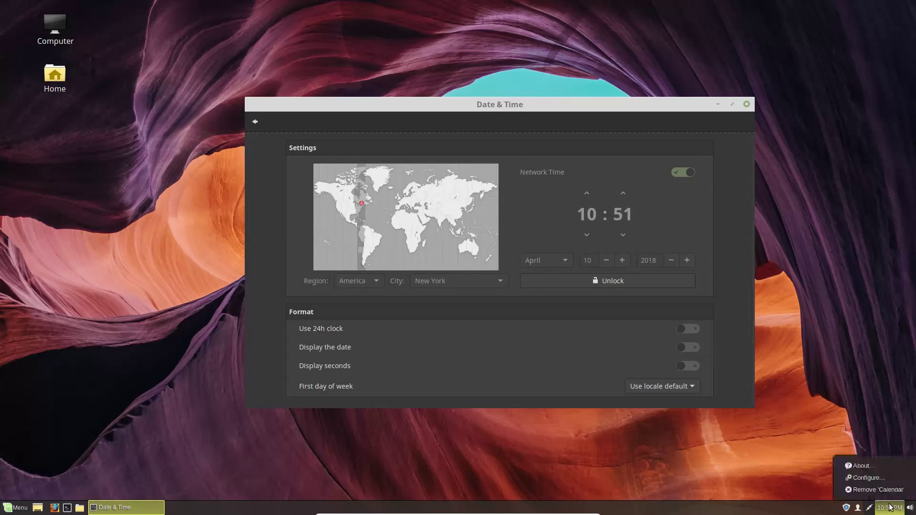
click(869, 479)
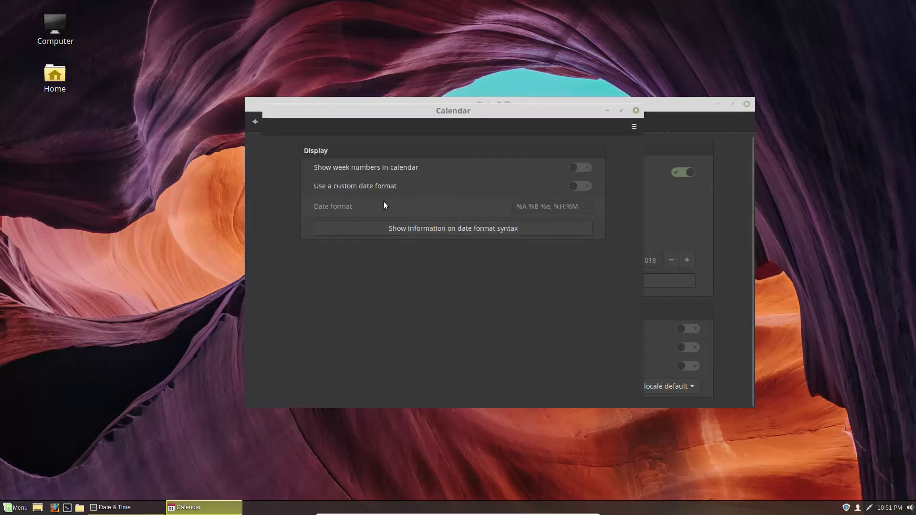
click(583, 187)
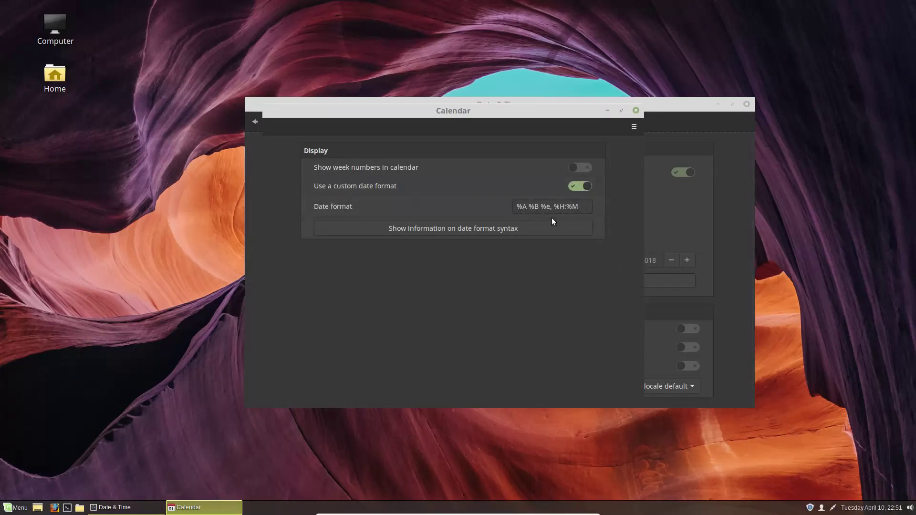
click(507, 228)
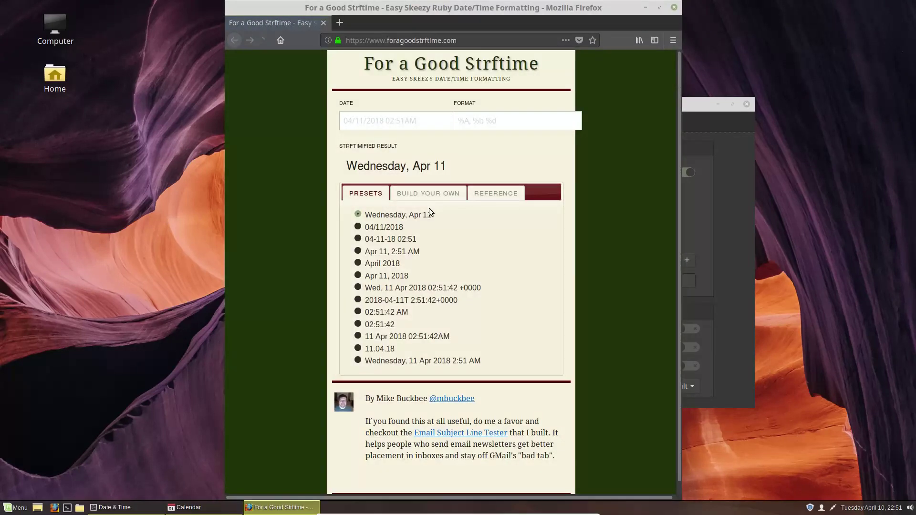
Step: Preview the 04-11-18 02:51 and full timezone presets, glance at Build Your Own, and return to Presets
click(397, 239)
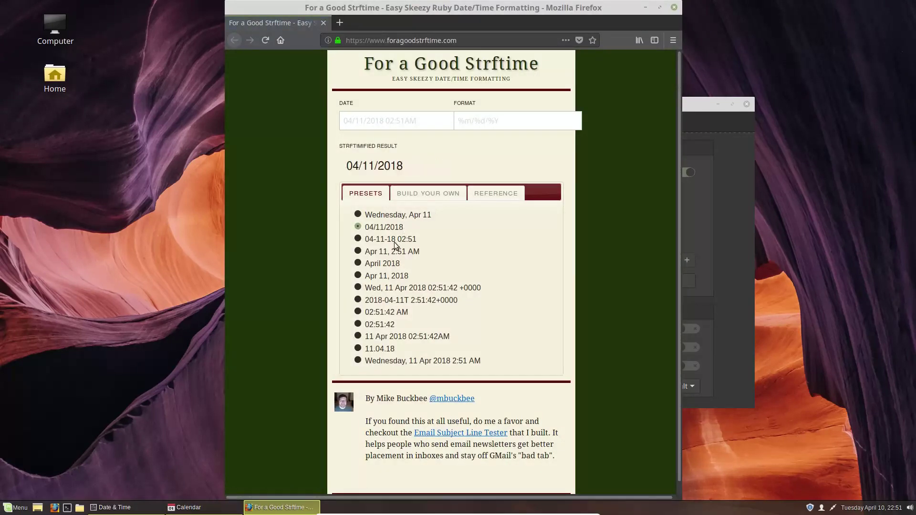
click(377, 289)
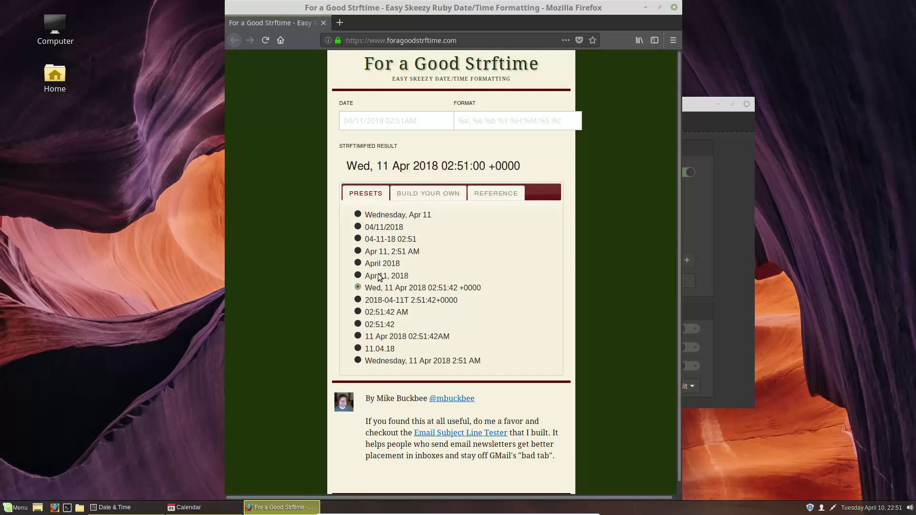
click(411, 192)
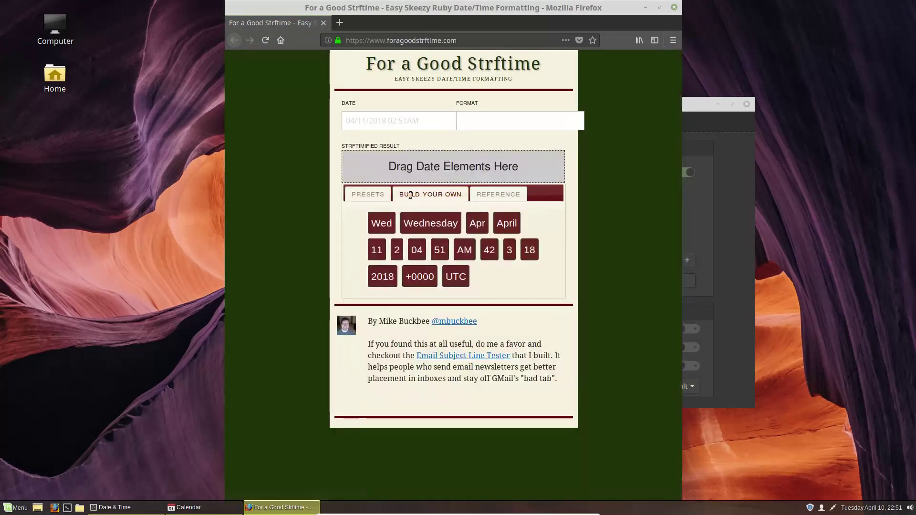
click(381, 194)
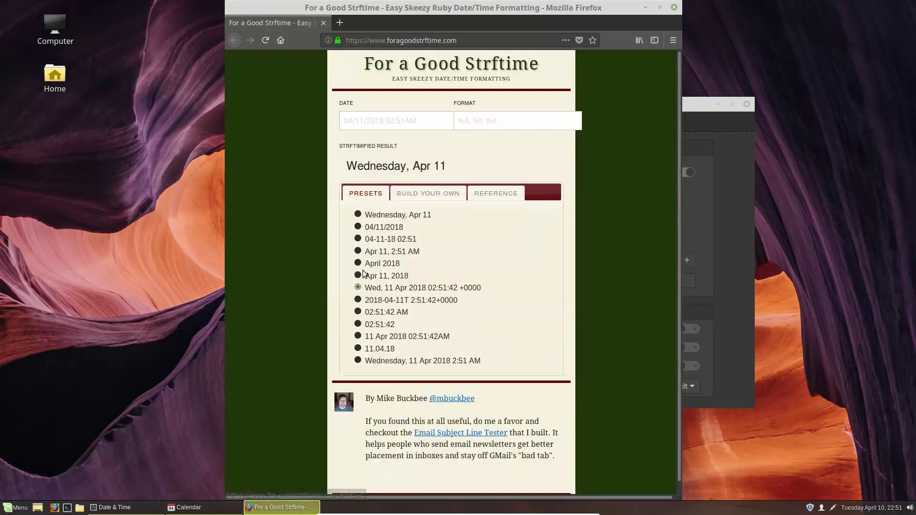
Step: Copy the format string %A, %b %d and bring the Calendar settings back to the front
click(523, 121)
click(427, 119)
drag(512, 125, 453, 123)
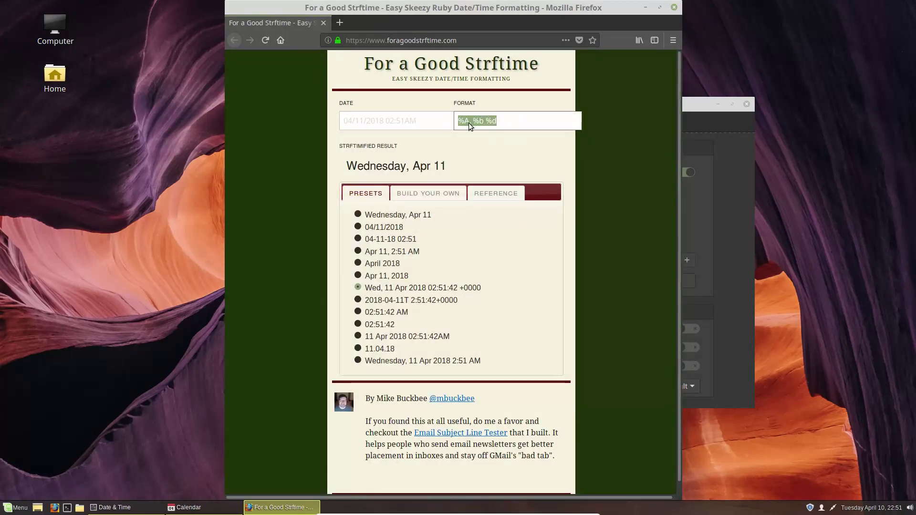
right_click(469, 122)
click(497, 167)
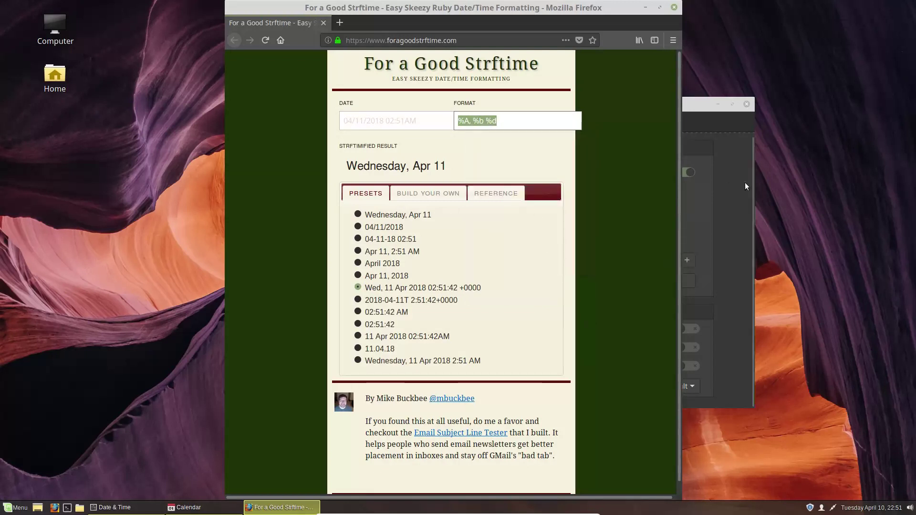
click(745, 183)
click(201, 508)
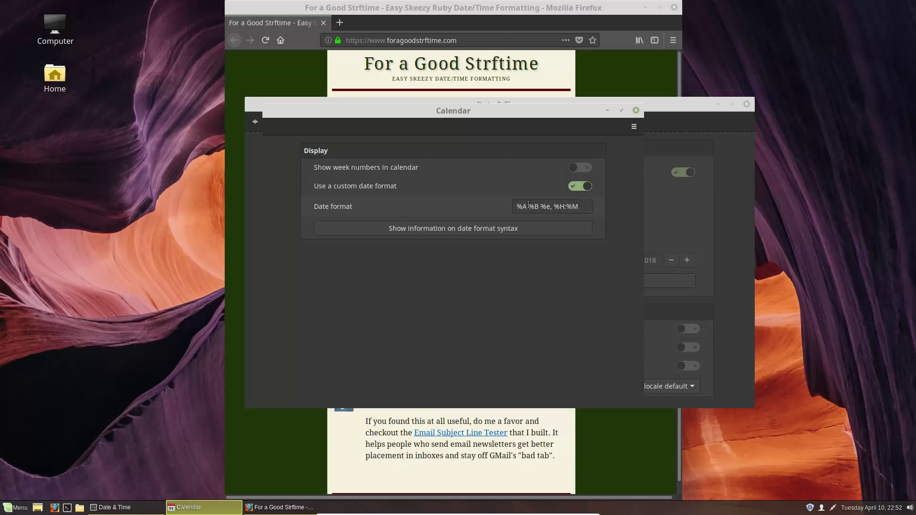
Step: Replace the clock's date format with the pasted %A, %b %d
click(522, 207)
click(589, 207)
drag(588, 206, 514, 207)
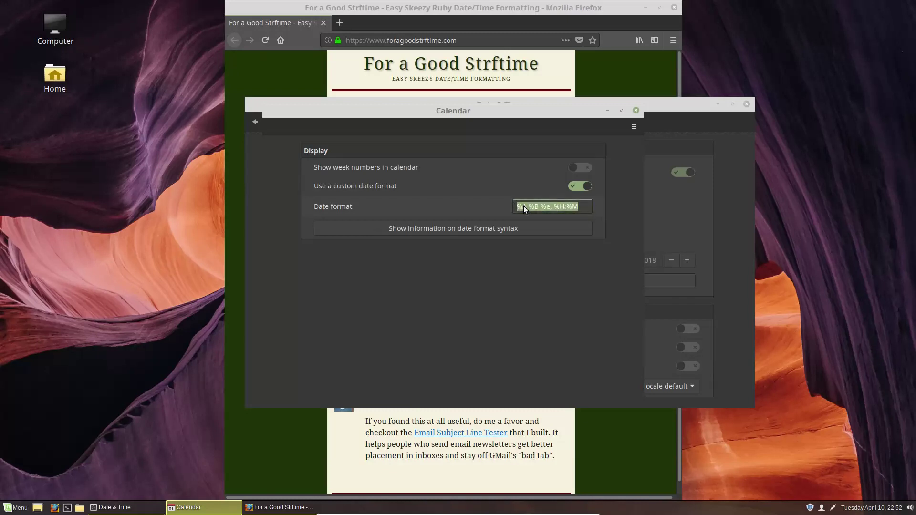
right_click(523, 206)
click(556, 239)
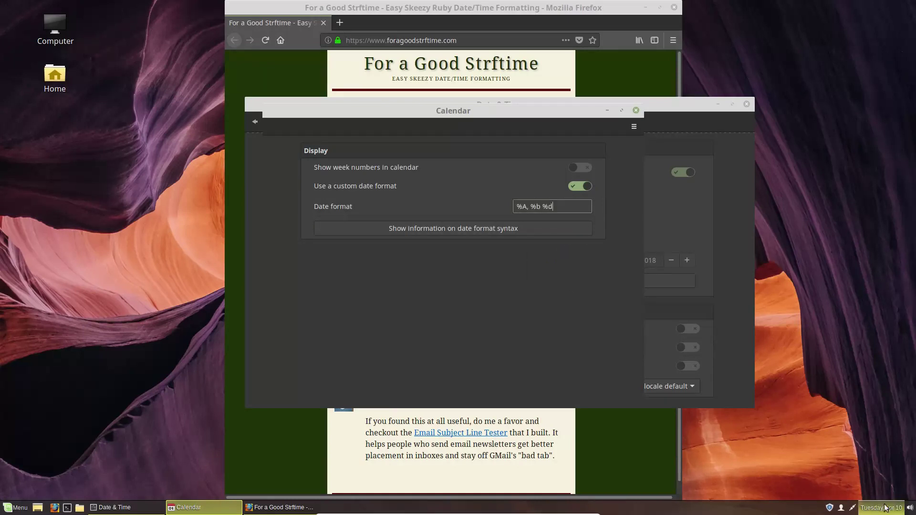
Step: Turn the custom date format back off, close Calendar settings, and open Desklets
click(580, 186)
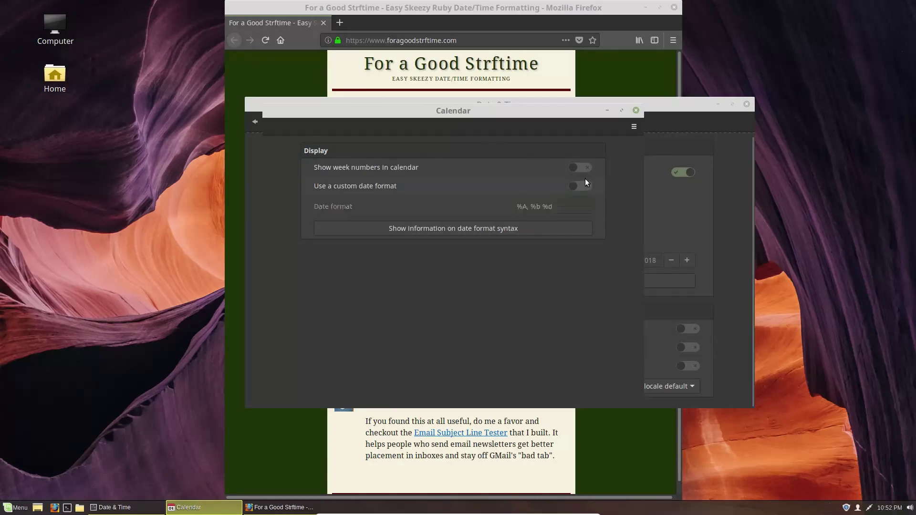
click(636, 111)
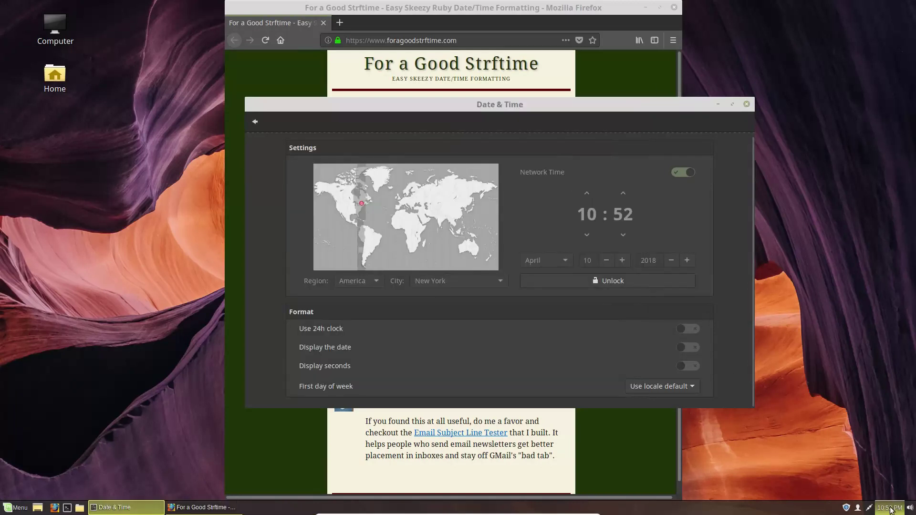
click(256, 122)
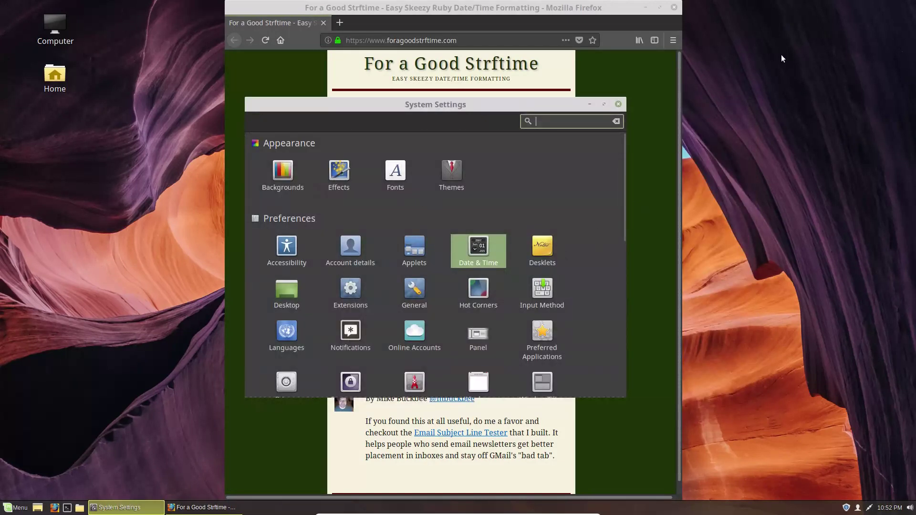
click(549, 255)
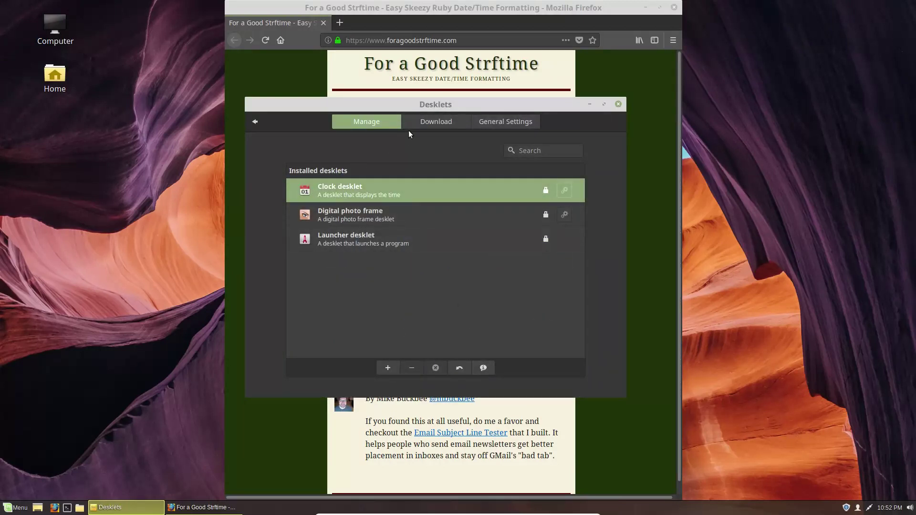
Step: Update the desklet cache and browse the downloadable desklets
click(437, 122)
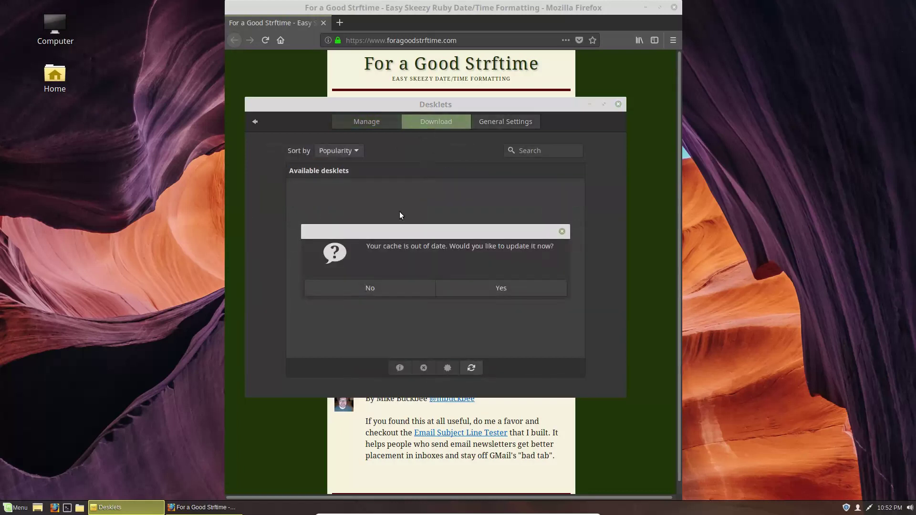
click(485, 287)
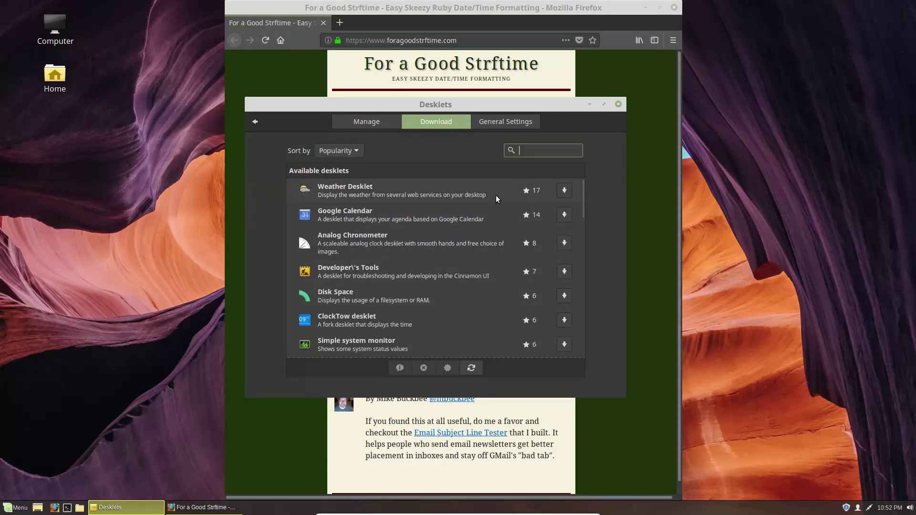
scroll(420, 293, down, 3)
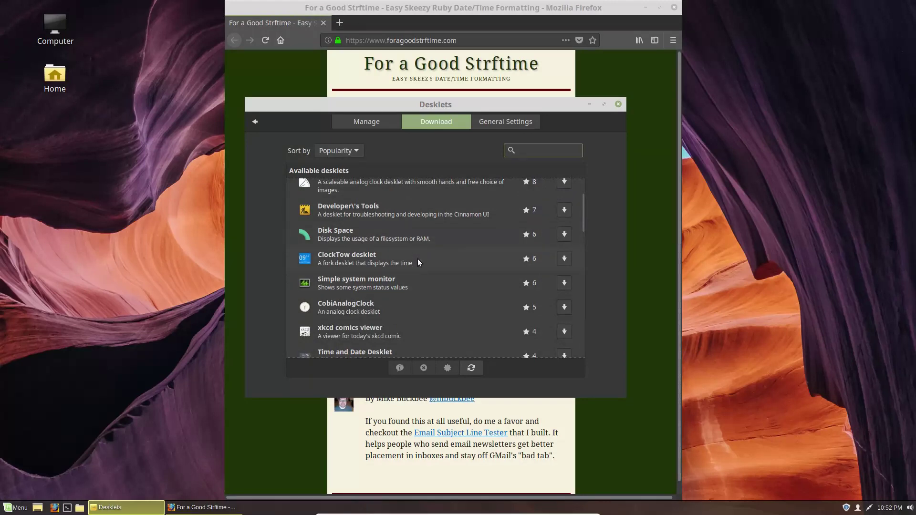
drag(583, 222, 417, 131)
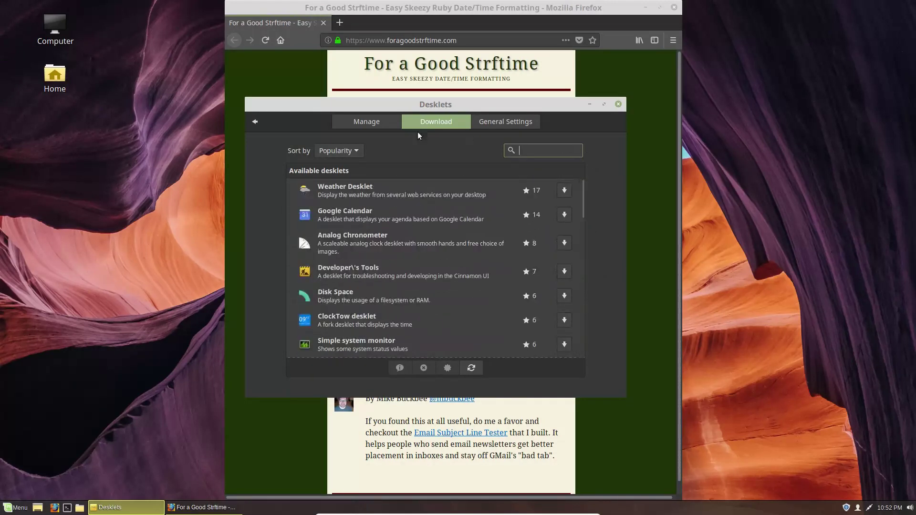
Step: Add the installed Digital photo frame desklet to the desktop
click(348, 122)
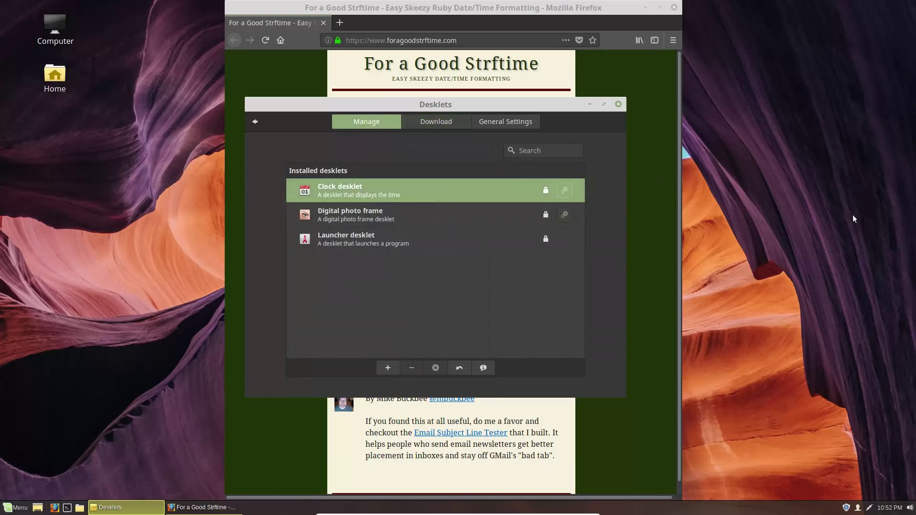
click(457, 220)
click(387, 368)
Step: Set the photo frame desklet's folder to Pictures and close its settings
right_click(131, 85)
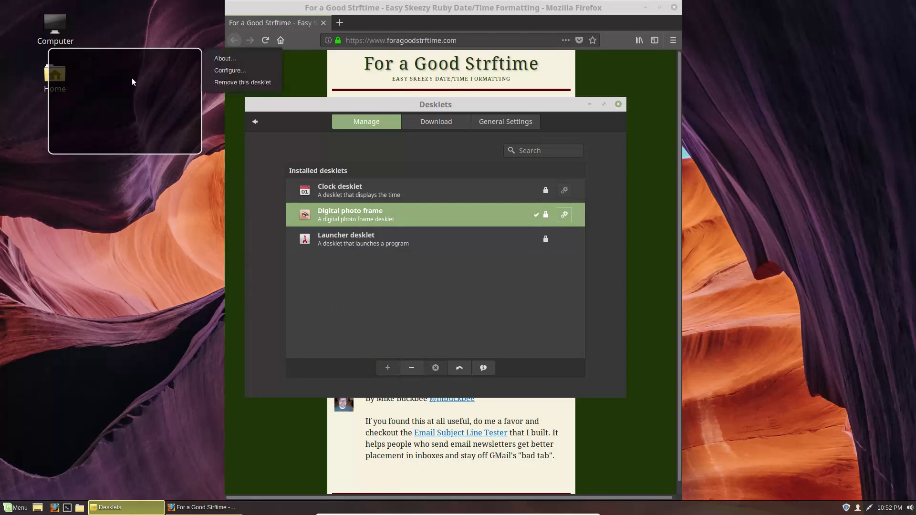
click(226, 73)
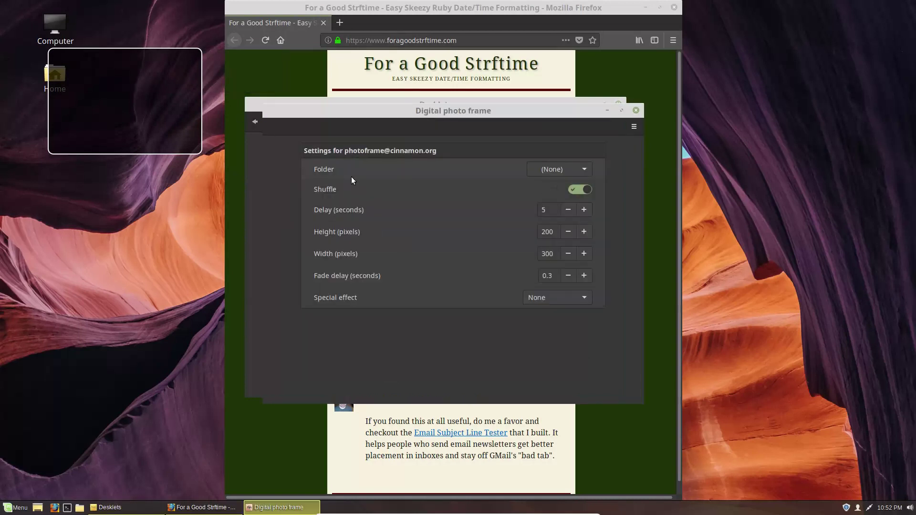
click(577, 171)
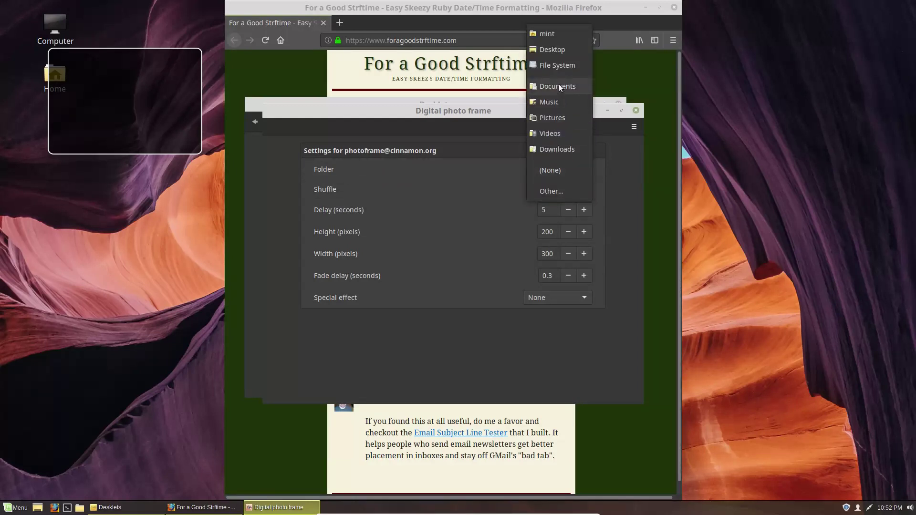
click(562, 115)
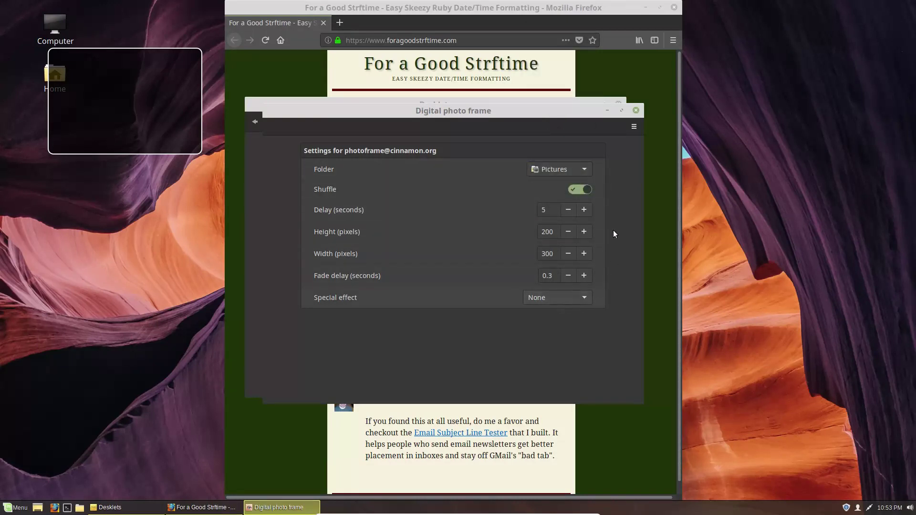
click(636, 110)
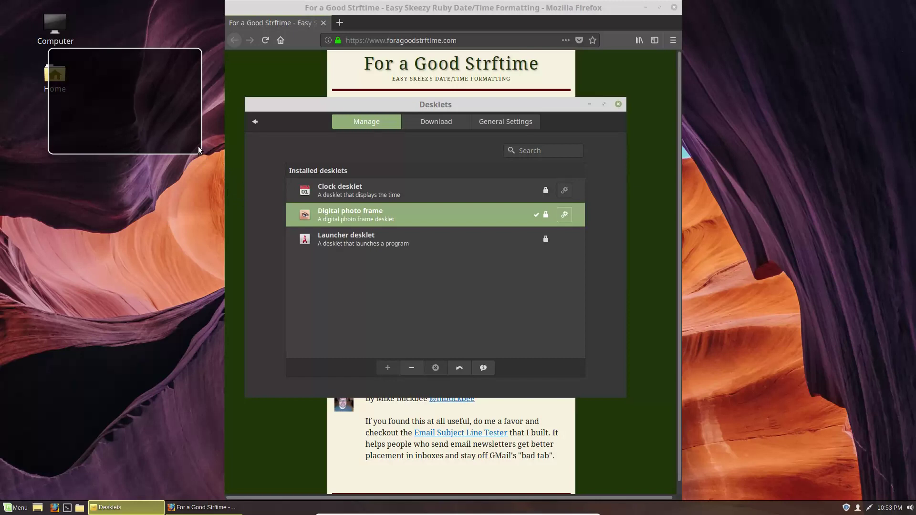
Step: Drag the photo frame desklet to the top-right corner, then return to System Settings
right_click(197, 147)
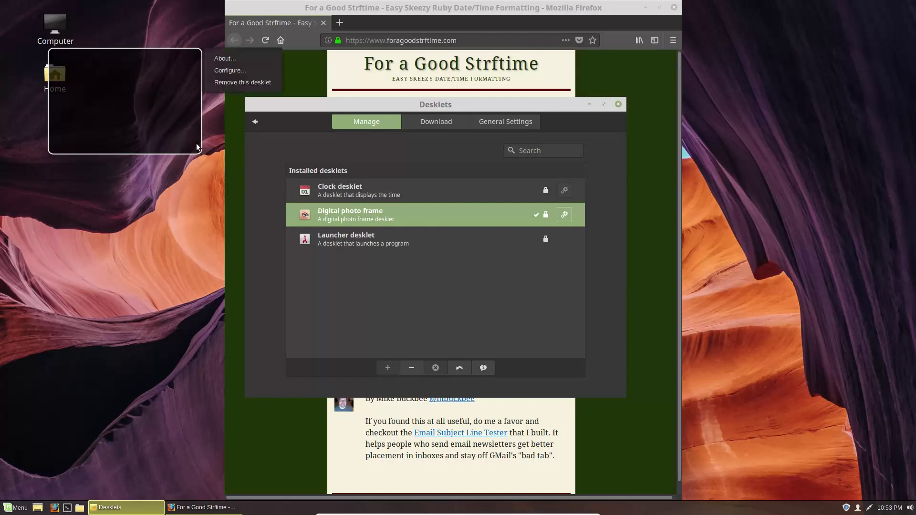
click(229, 71)
drag(185, 52, 876, 19)
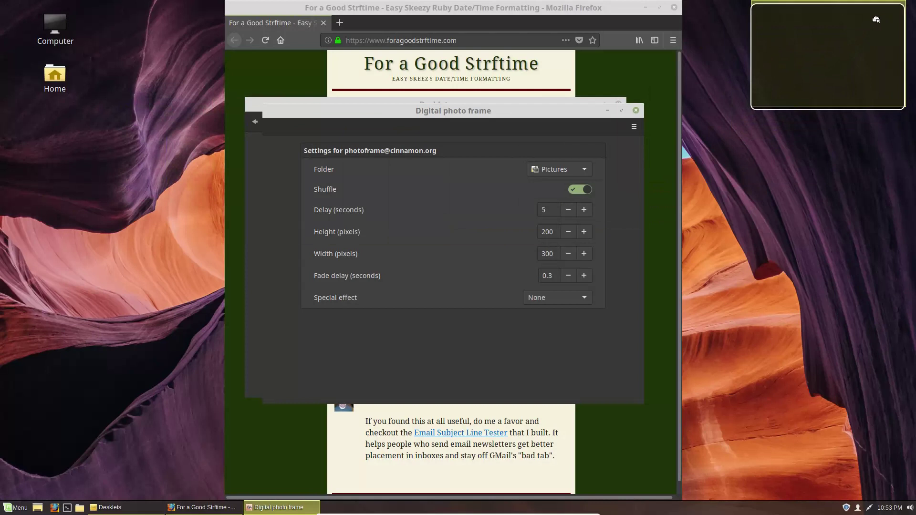
click(636, 111)
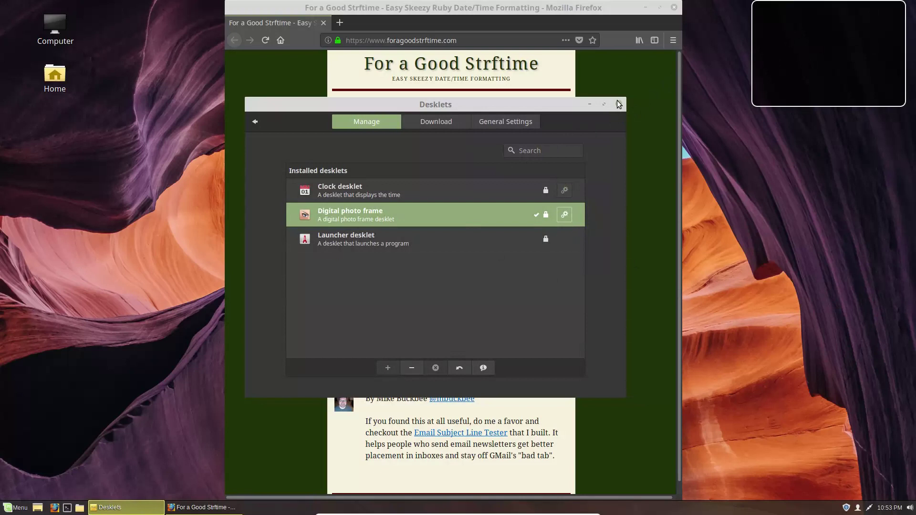
click(253, 119)
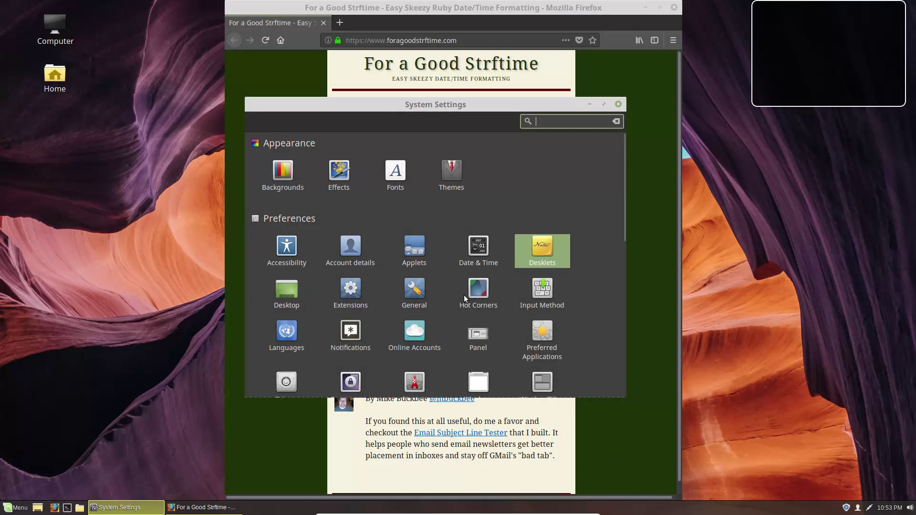
Step: After a look at General, enable Trash and Network desktop icons and disable Computer
click(405, 292)
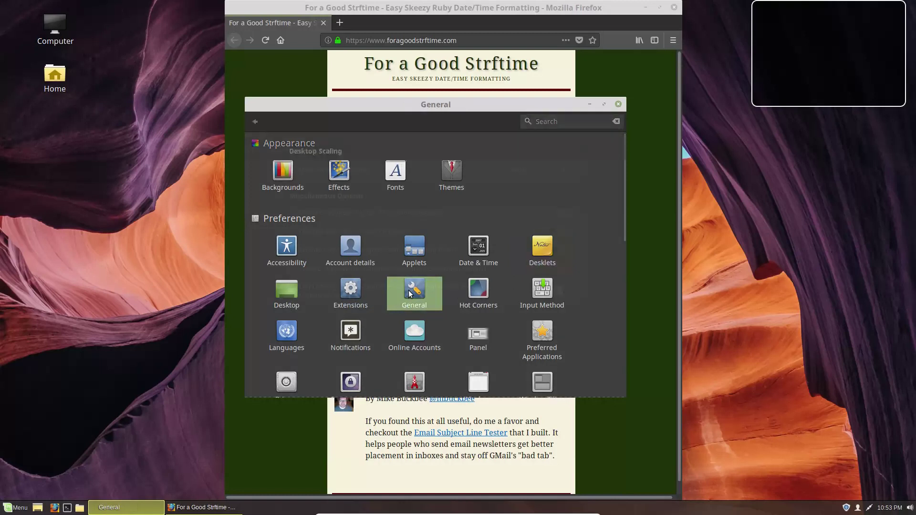
click(255, 120)
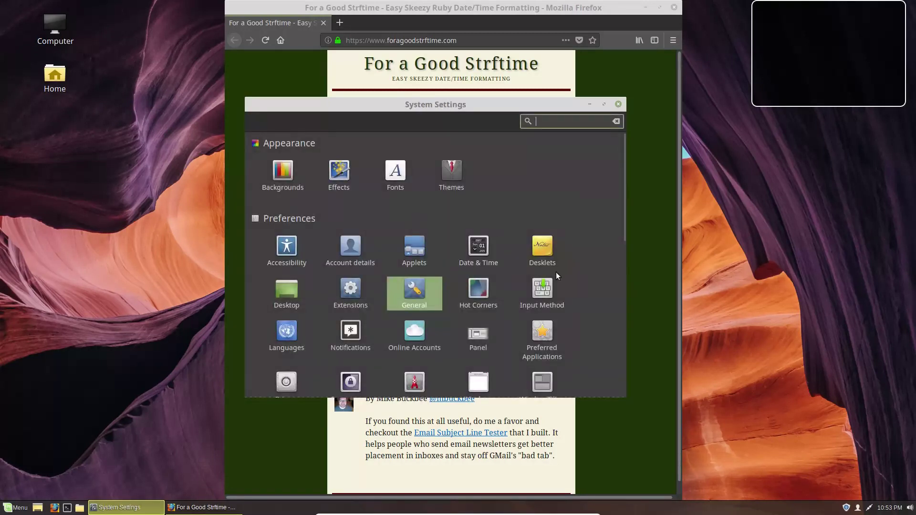
click(286, 291)
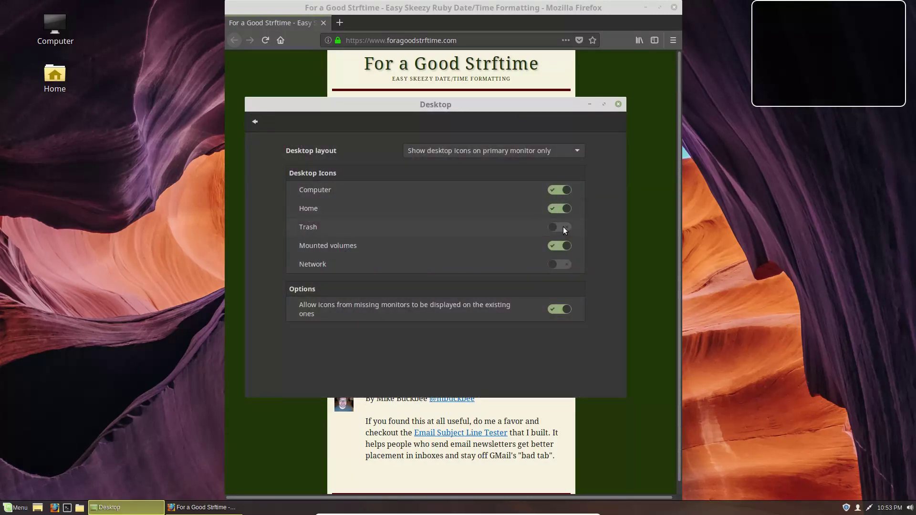
click(563, 227)
click(565, 266)
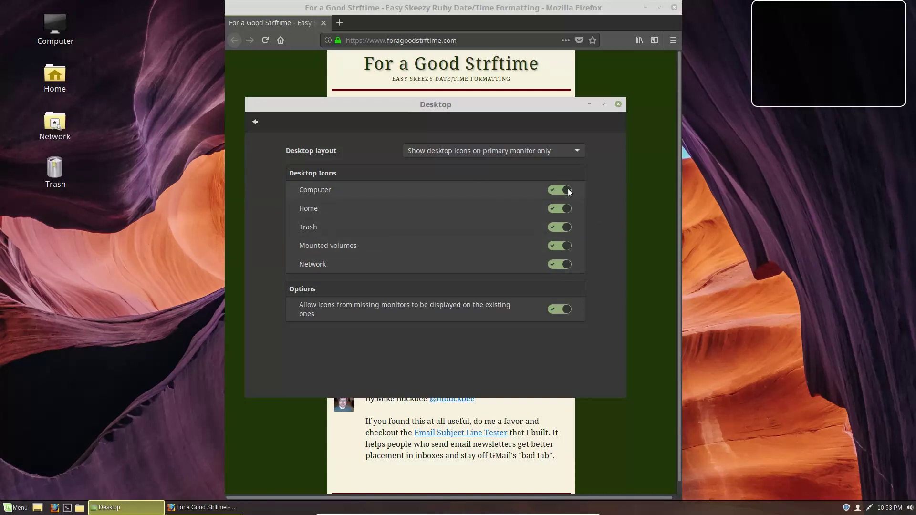
click(564, 190)
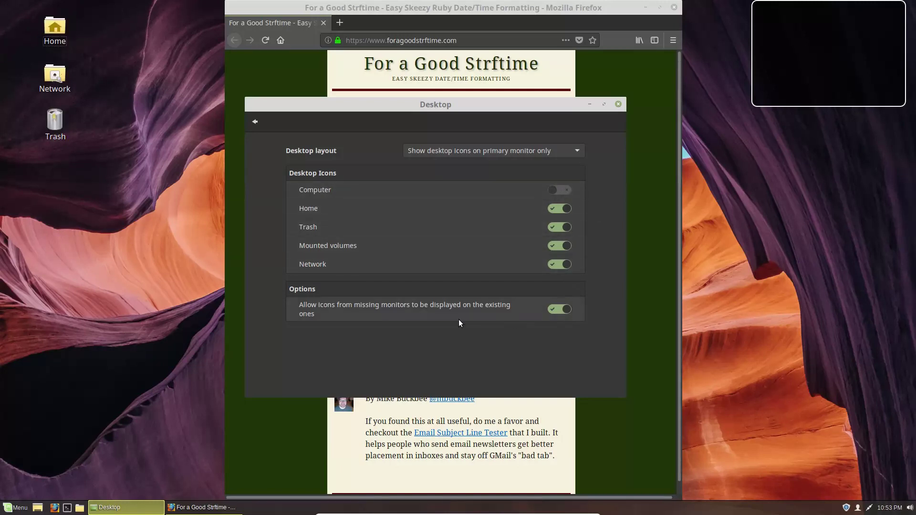
click(255, 121)
Step: Browse the desktop's right-click Desktop submenu, dismiss it, then open Online Accounts
right_click(62, 297)
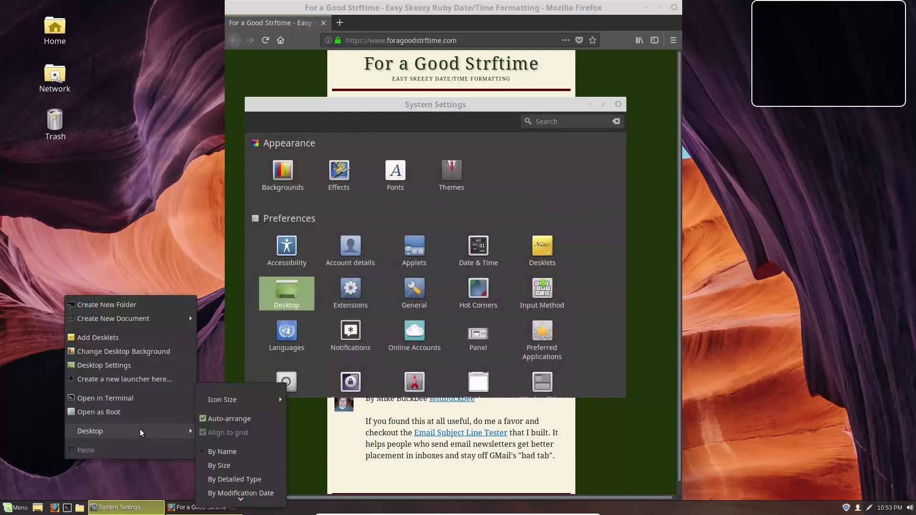
mouse_move(185, 432)
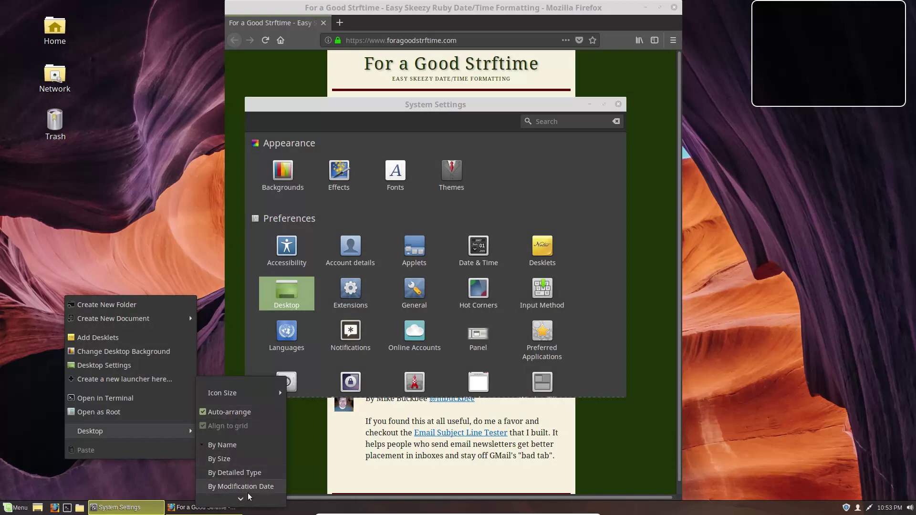
scroll(238, 478, down, 1)
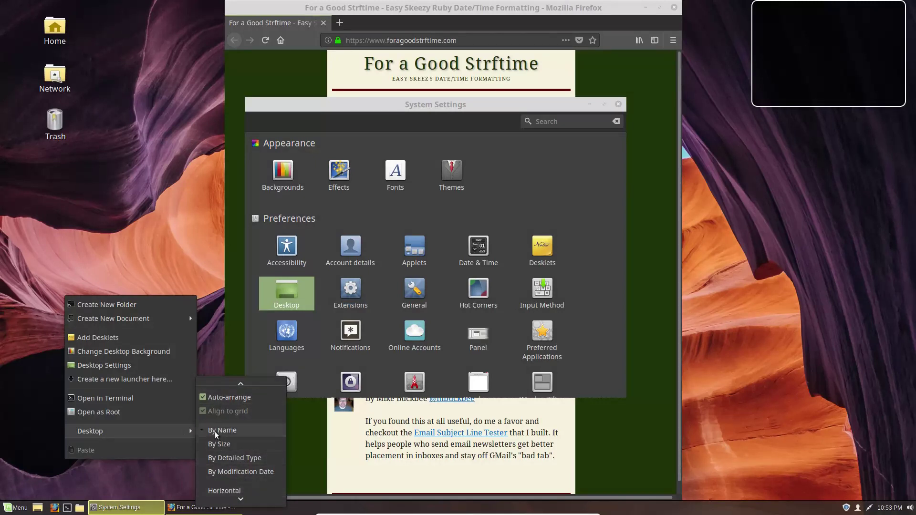
scroll(221, 492, down, 1)
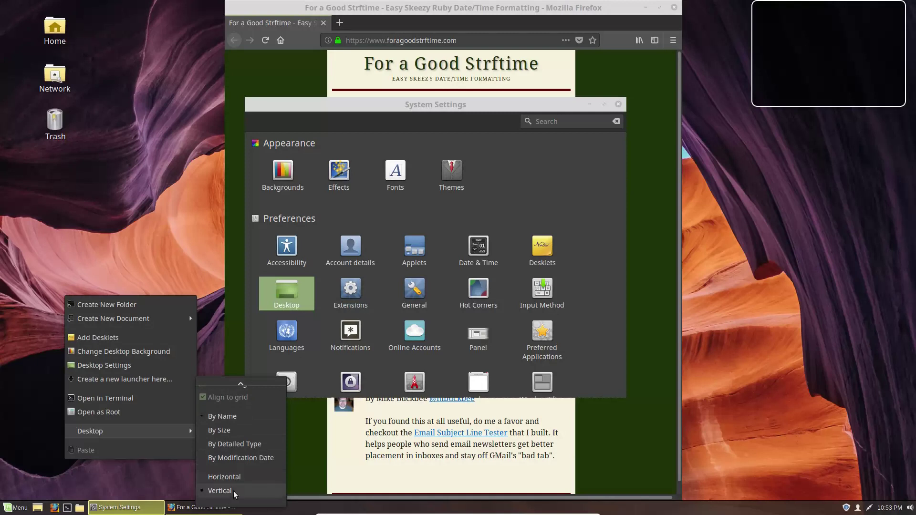
click(637, 201)
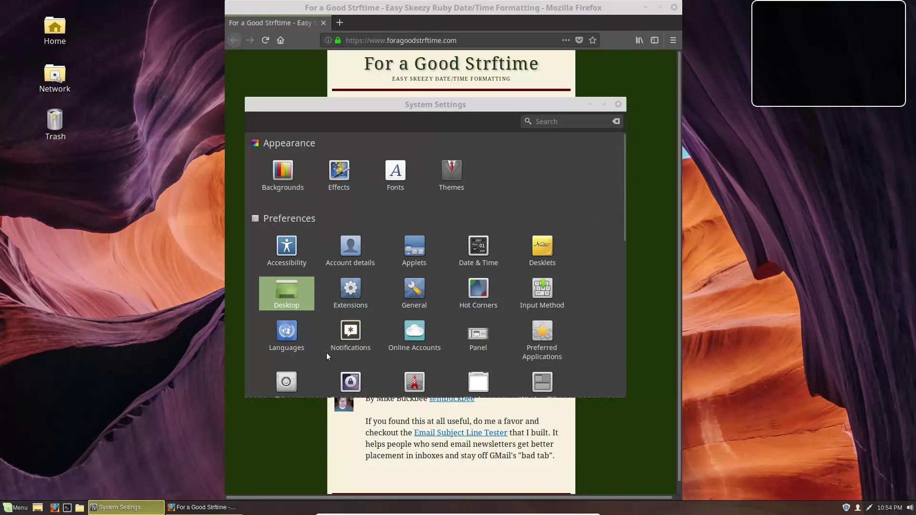
click(417, 330)
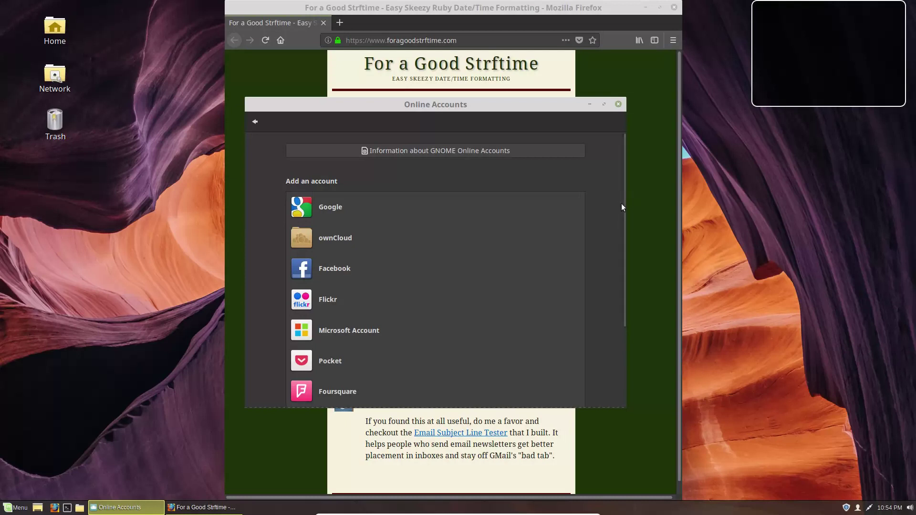
Step: Open and close the Home folder, close Online Accounts, and relaunch System Settings from the menu
scroll(618, 221, down, 2)
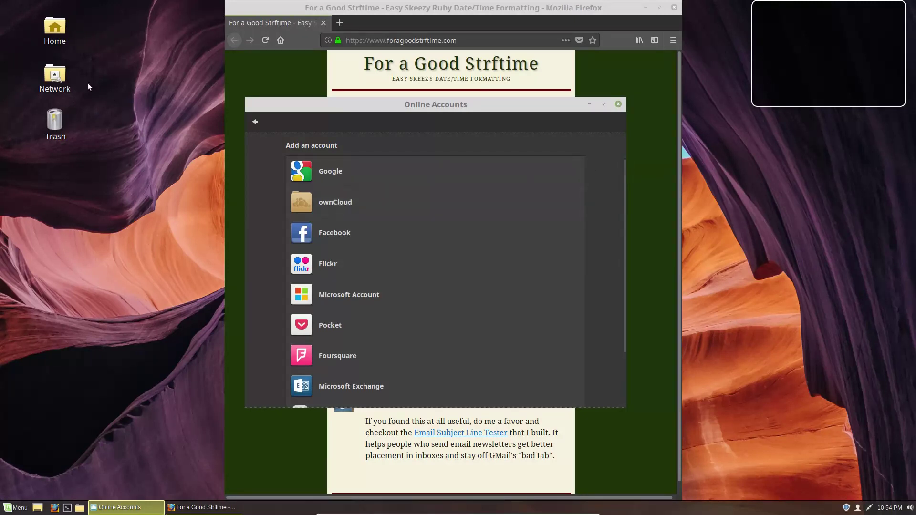
double_click(52, 29)
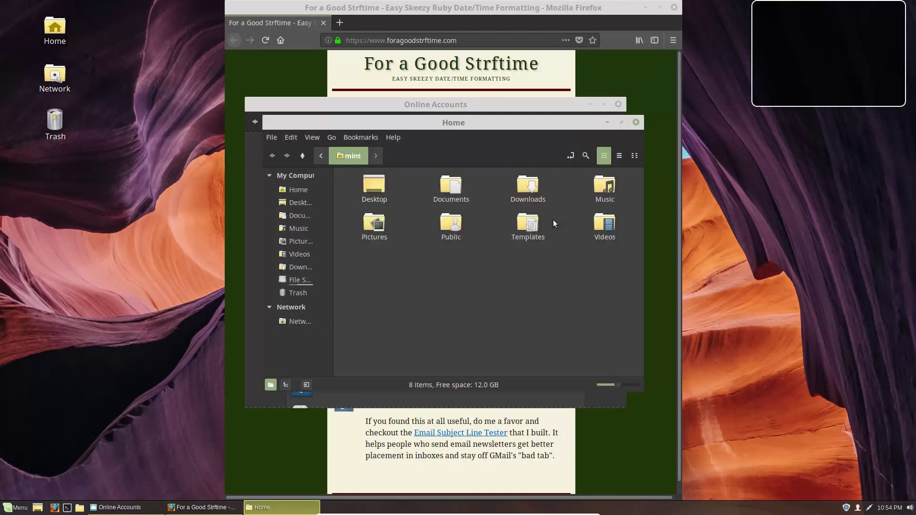
click(636, 123)
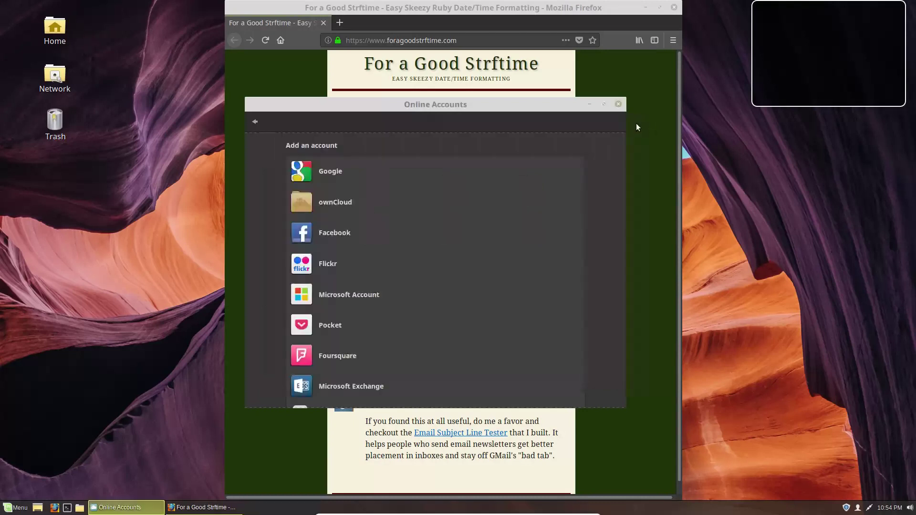
click(618, 105)
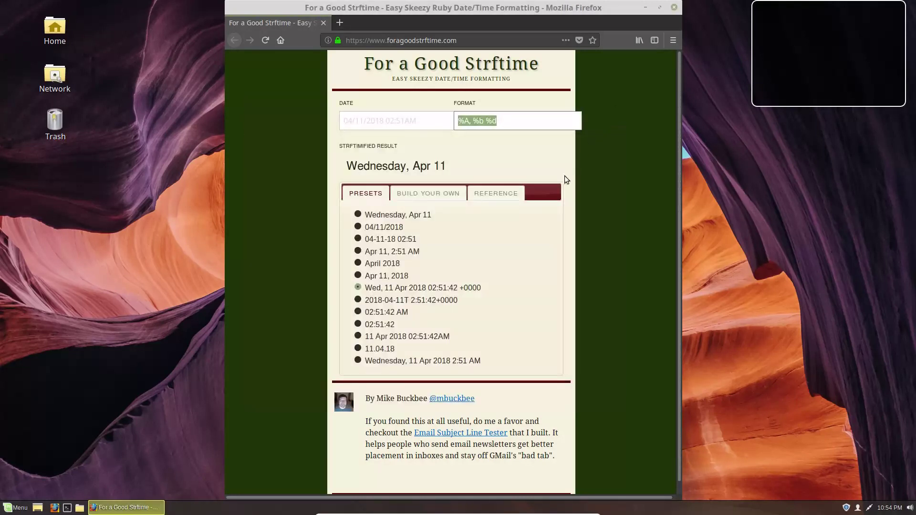
click(3, 509)
click(20, 331)
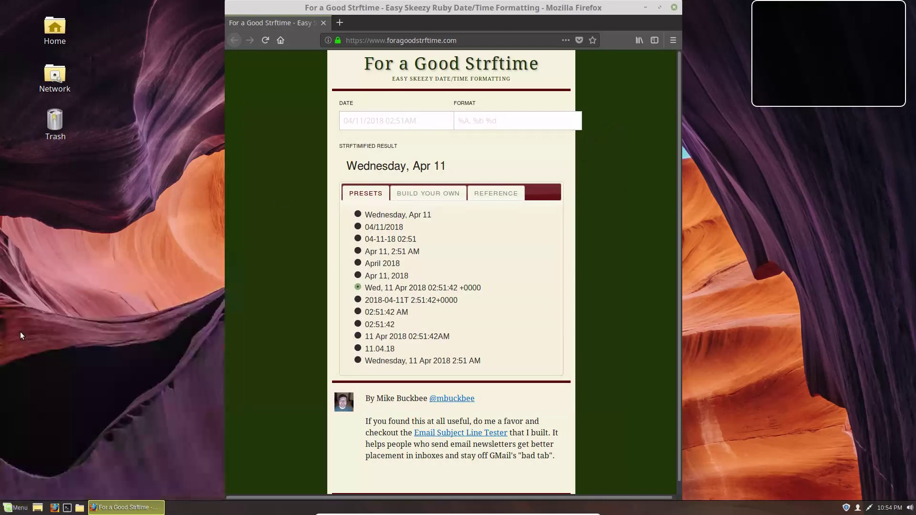
Step: Close Firefox and take a quick look at Preferred Applications
click(674, 8)
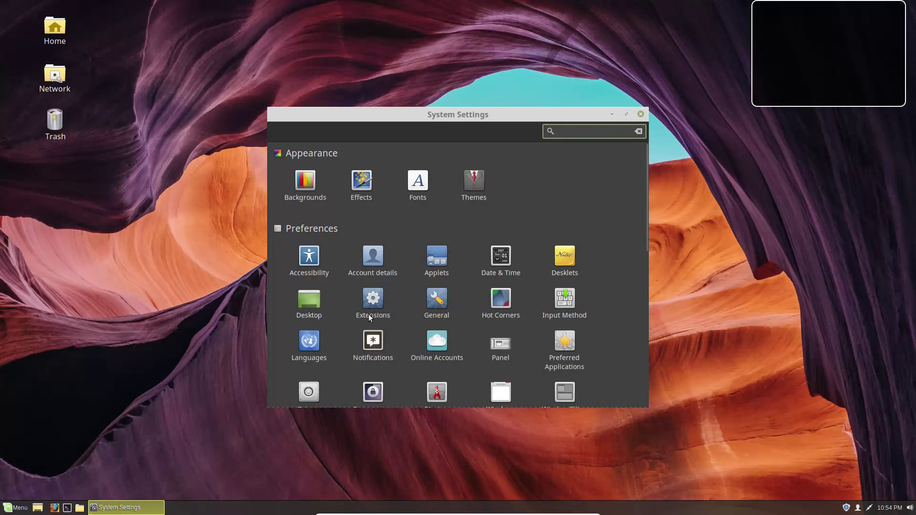
click(565, 343)
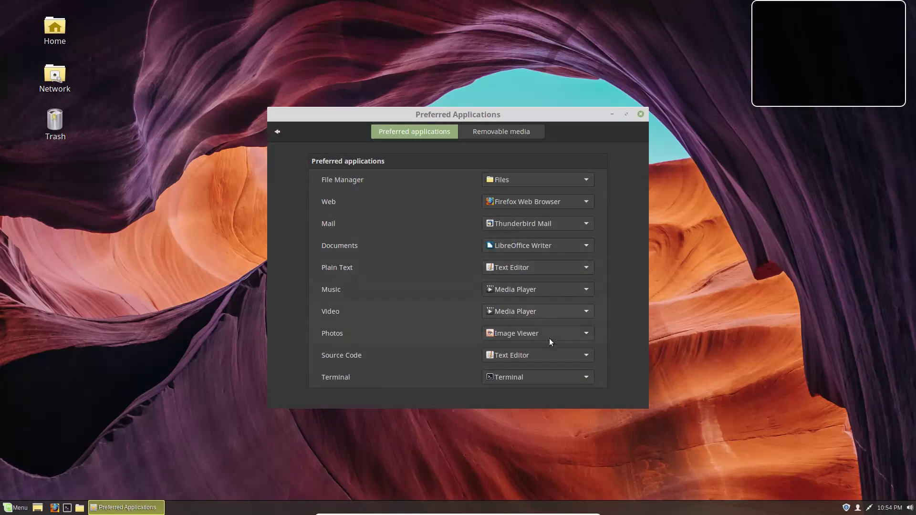
click(276, 133)
scroll(626, 308, down, 1)
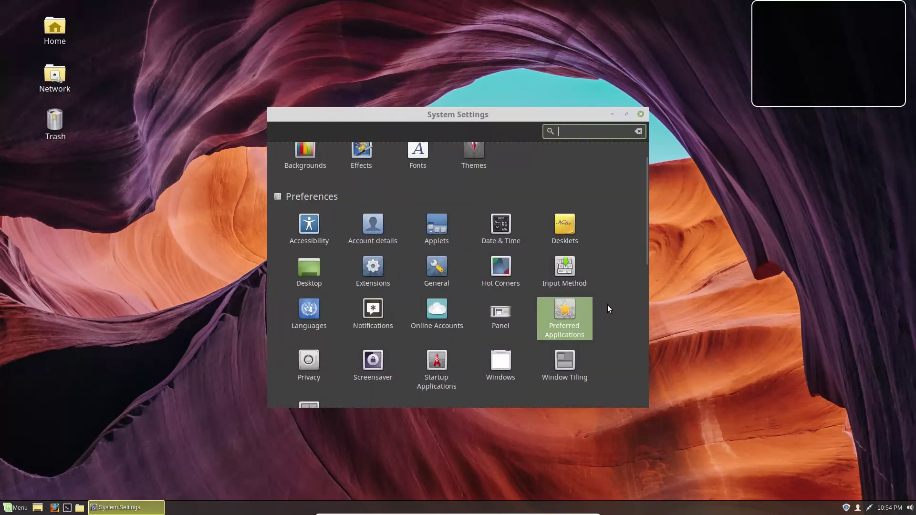
Step: Disable mintwelcome and Support for NVIDIA Prime in Startup Applications, then close System Settings
click(443, 365)
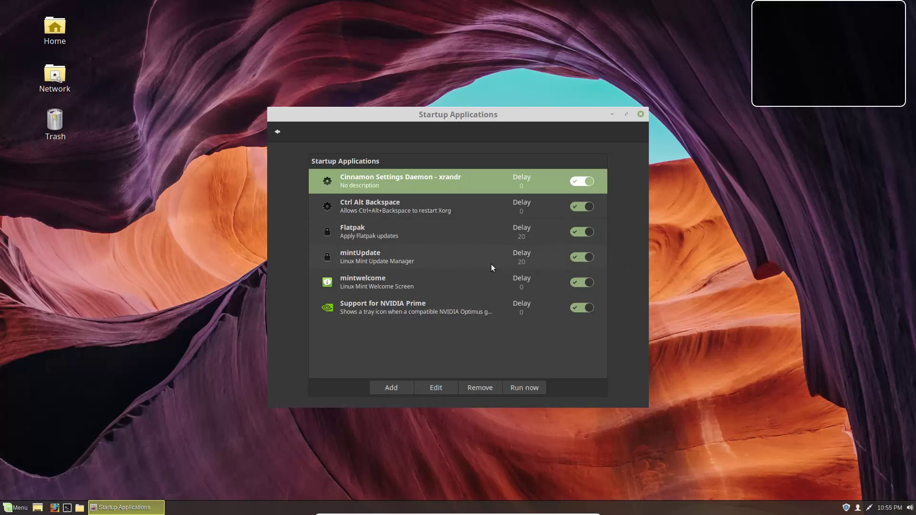
click(582, 283)
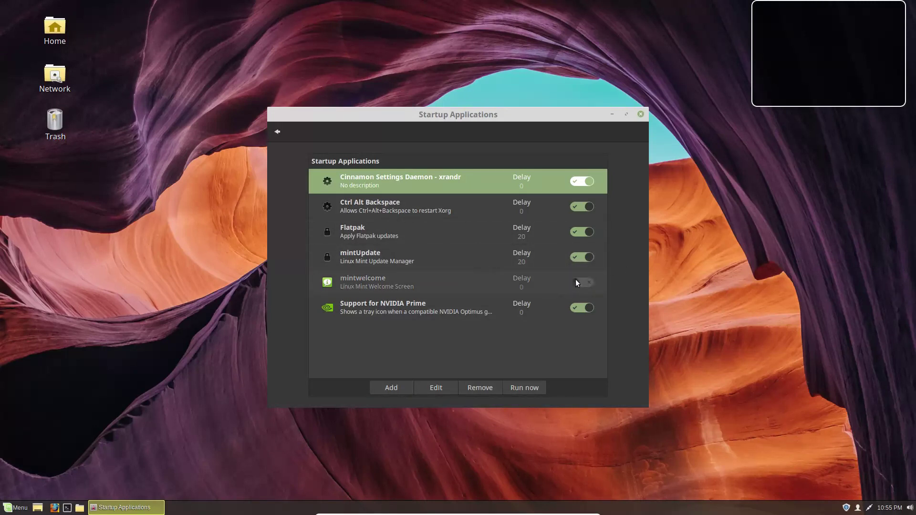
click(579, 307)
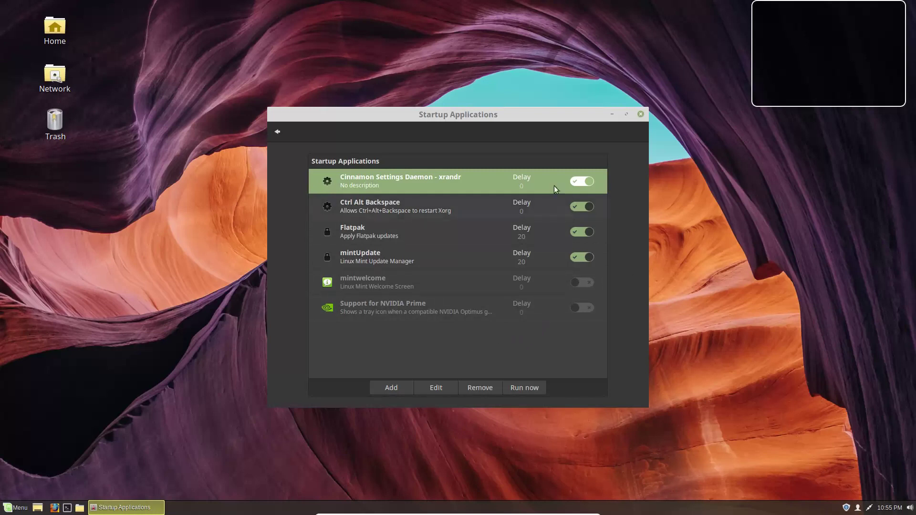
click(278, 131)
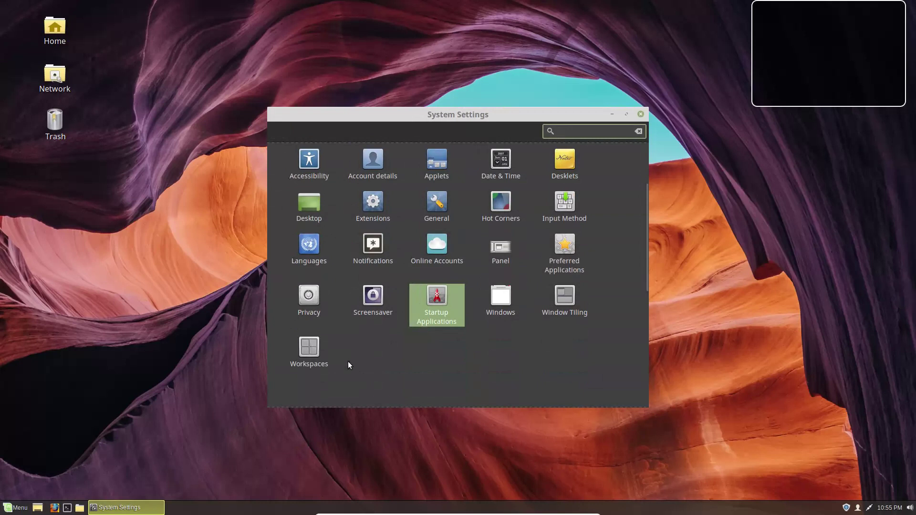
scroll(353, 329, up, 5)
click(641, 114)
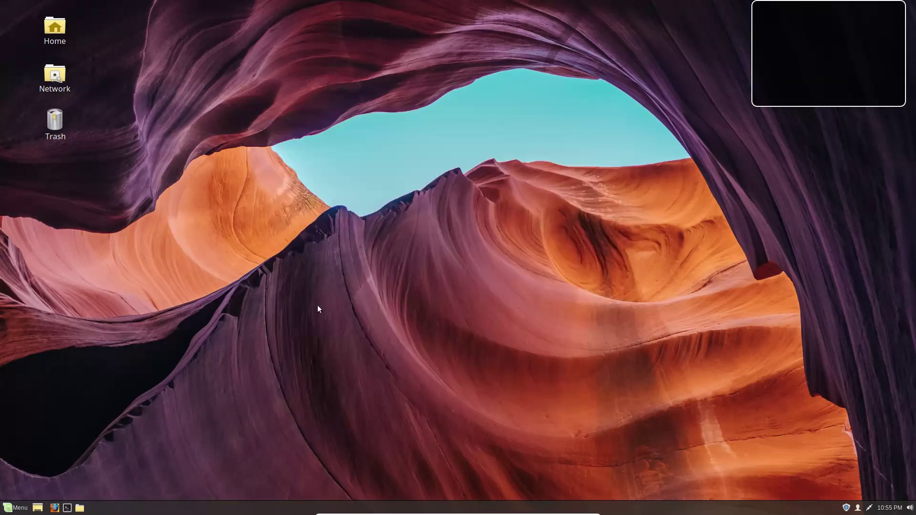
Step: Drag Files off the menu favourites and pin GIMP Image Editor as the second favourite
click(15, 508)
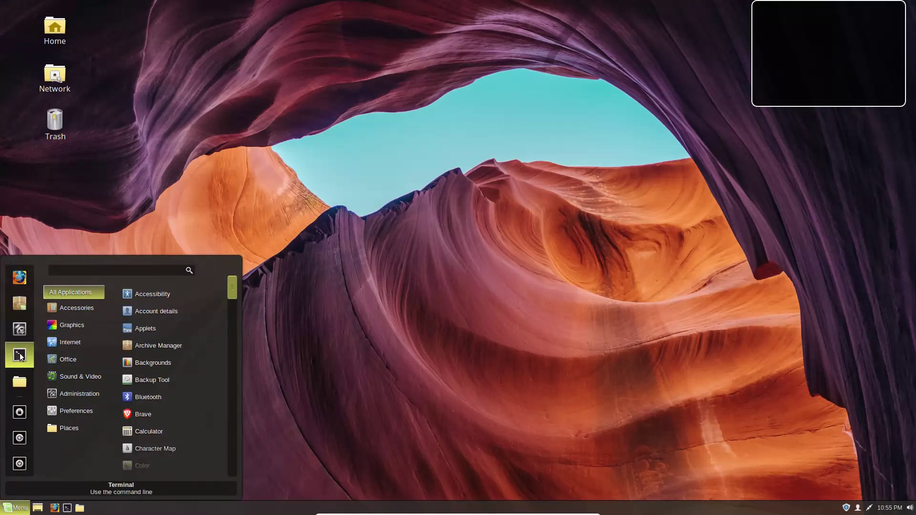
drag(24, 379, 196, 395)
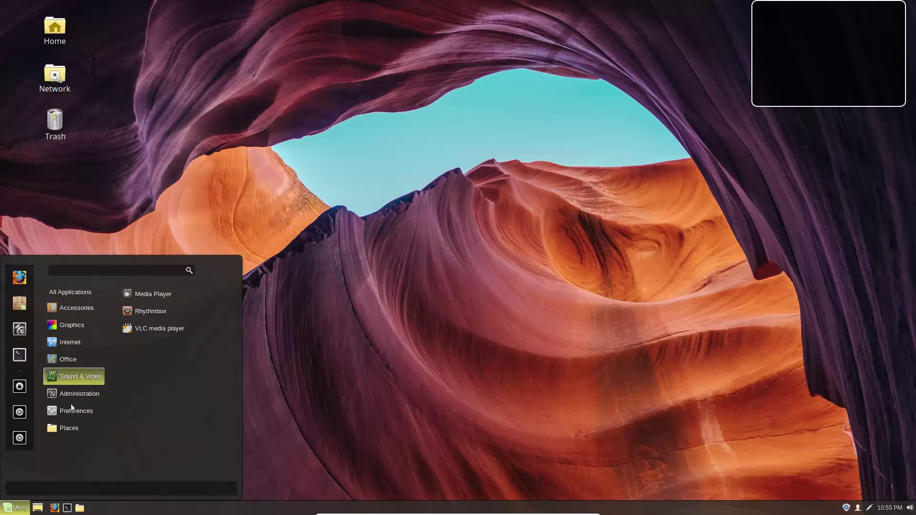
mouse_move(60, 428)
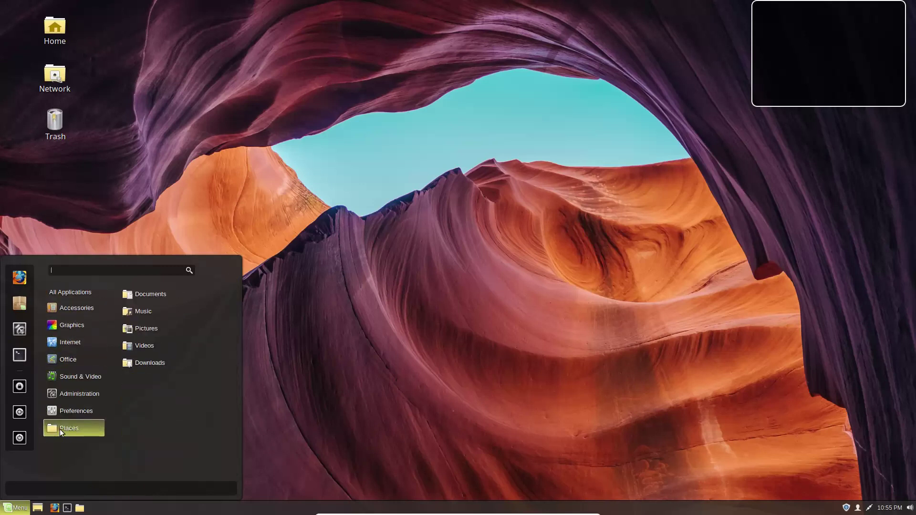
mouse_move(75, 329)
right_click(149, 292)
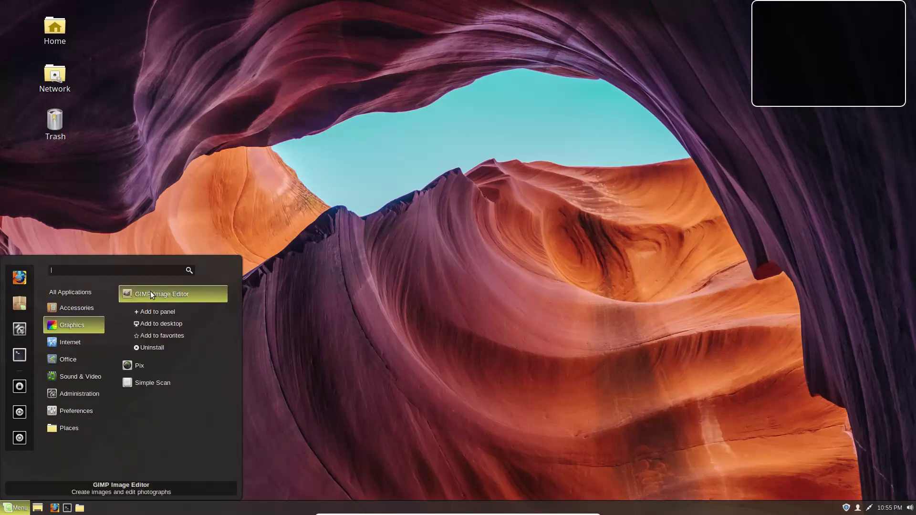
click(162, 335)
drag(18, 390, 23, 273)
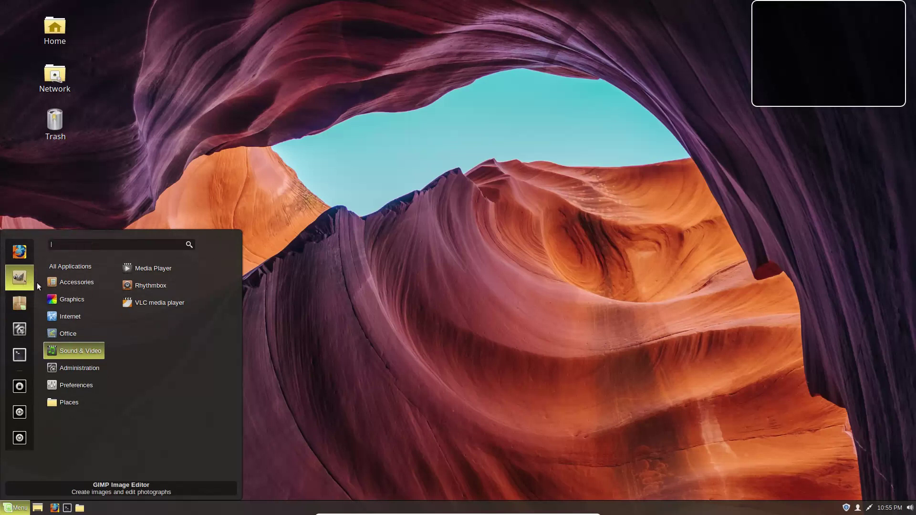
Step: Close and reopen the menu, then bring up the menu button's context menu
click(434, 352)
key(super)
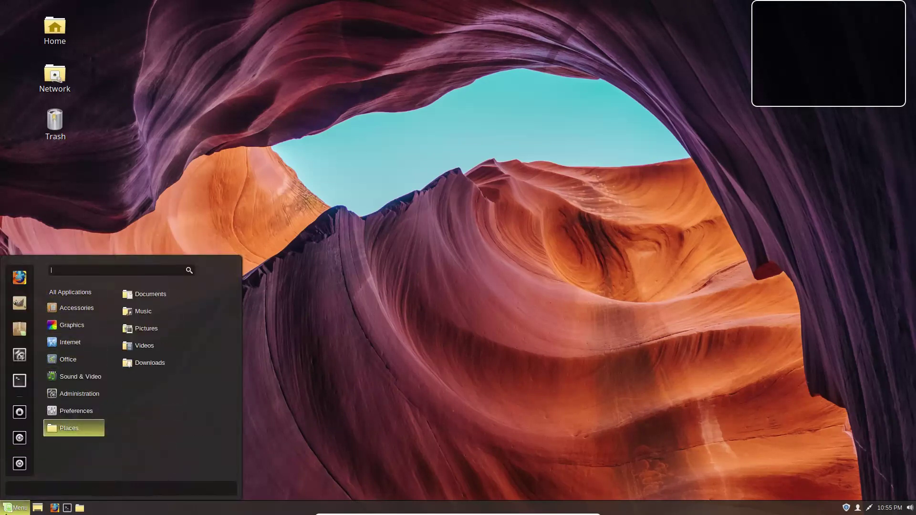
right_click(24, 509)
Step: Give the menu button a custom icon with an empty icon path and the label 'Start'
click(30, 478)
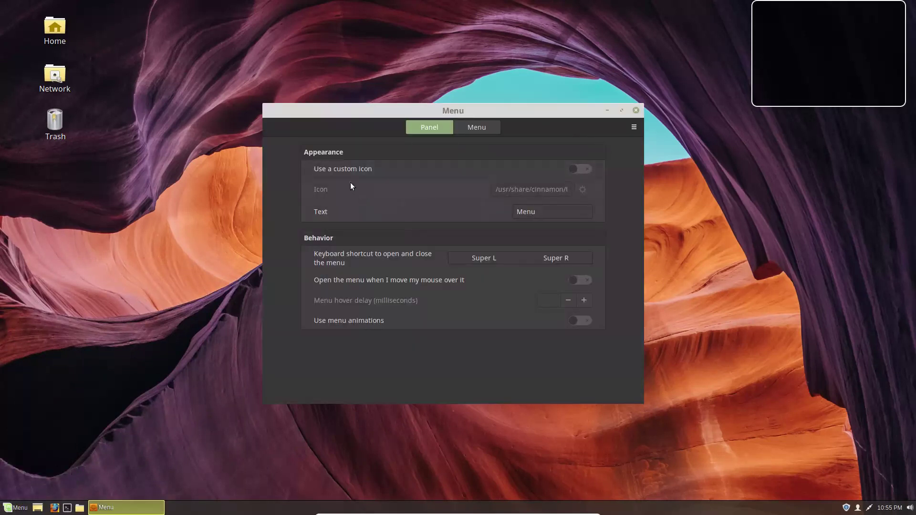
click(582, 169)
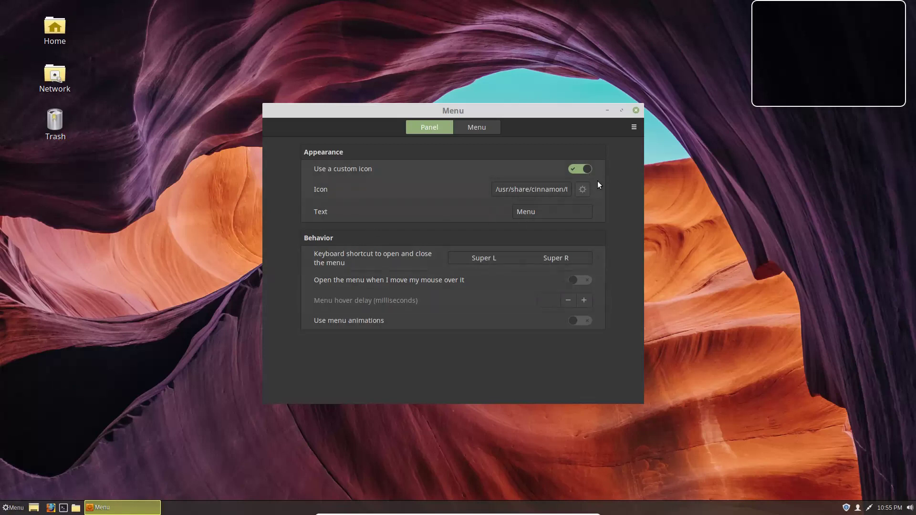
click(582, 187)
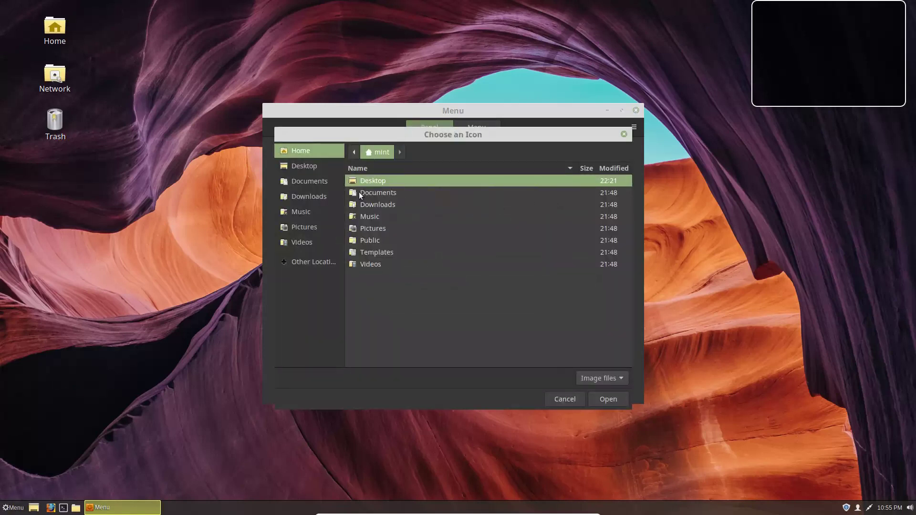
click(568, 399)
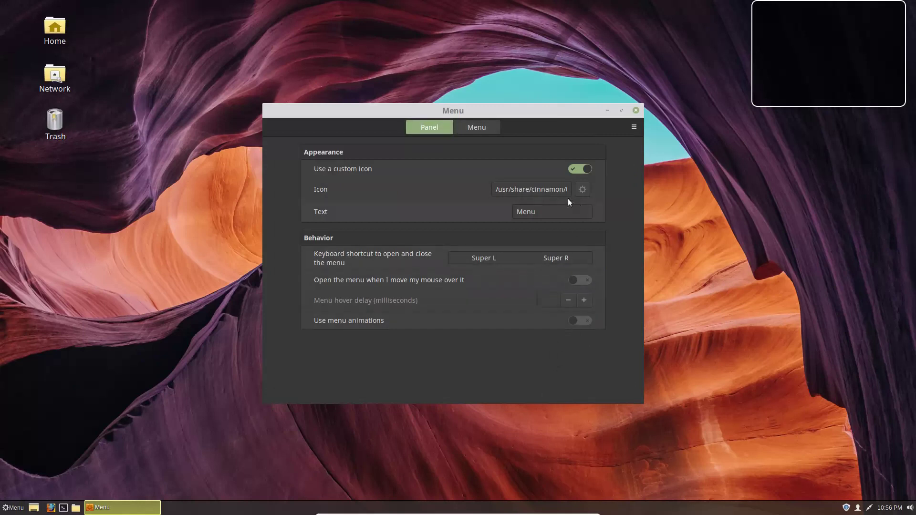
triple_click(548, 190)
key(BackSpace)
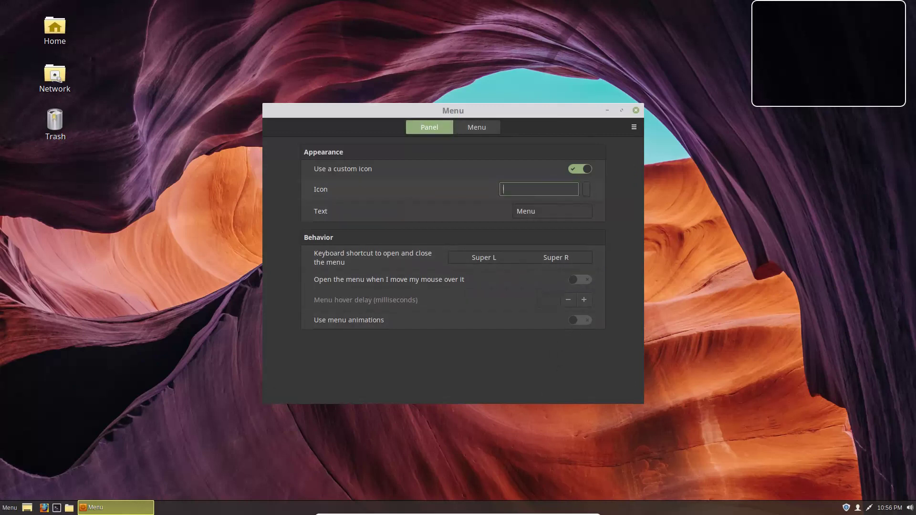
drag(549, 213, 476, 210)
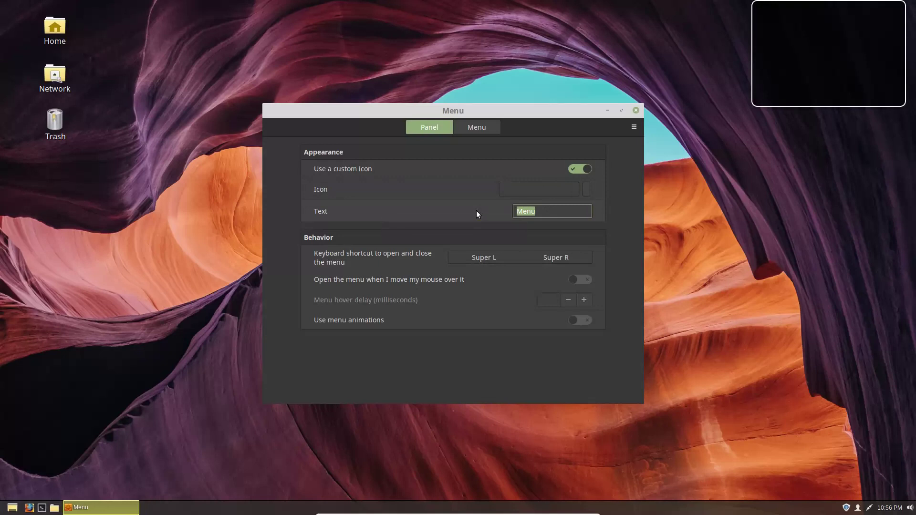
text(Start)
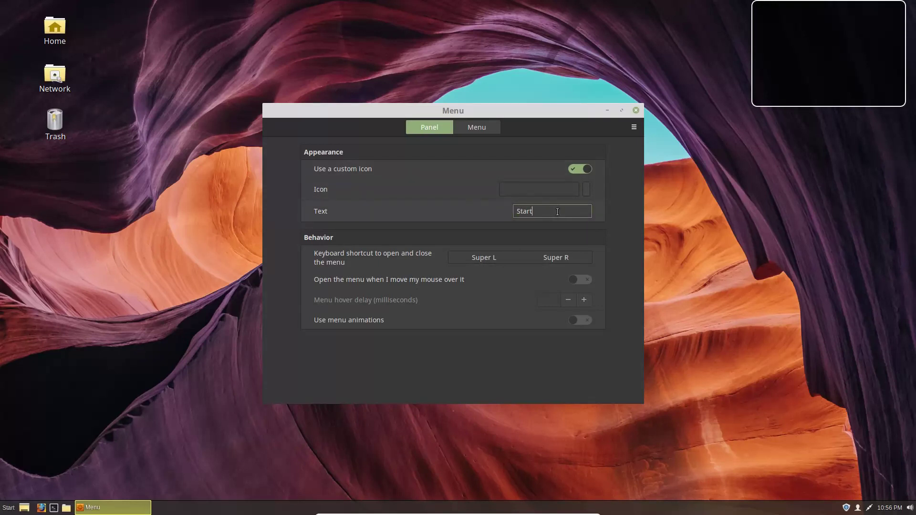
Step: Enable menu animations, preview the Start menu, and switch to the Menu layout settings
click(537, 258)
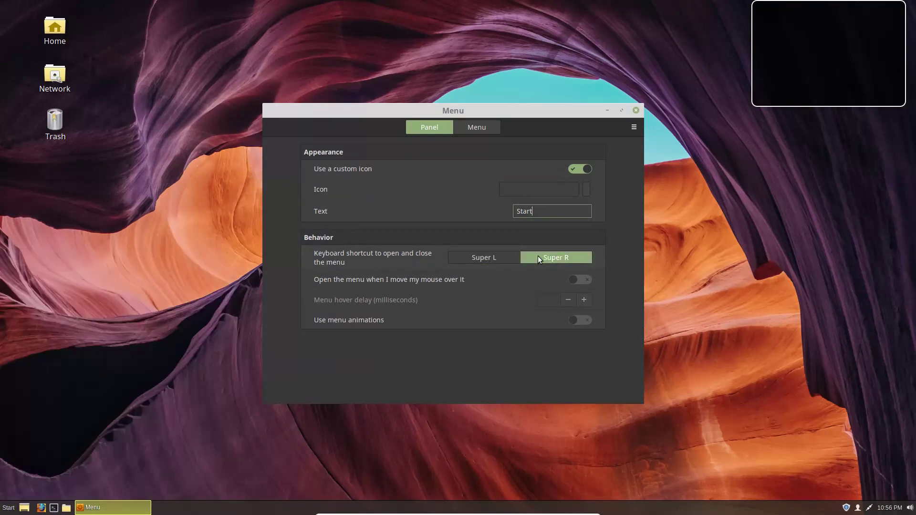
key(Escape)
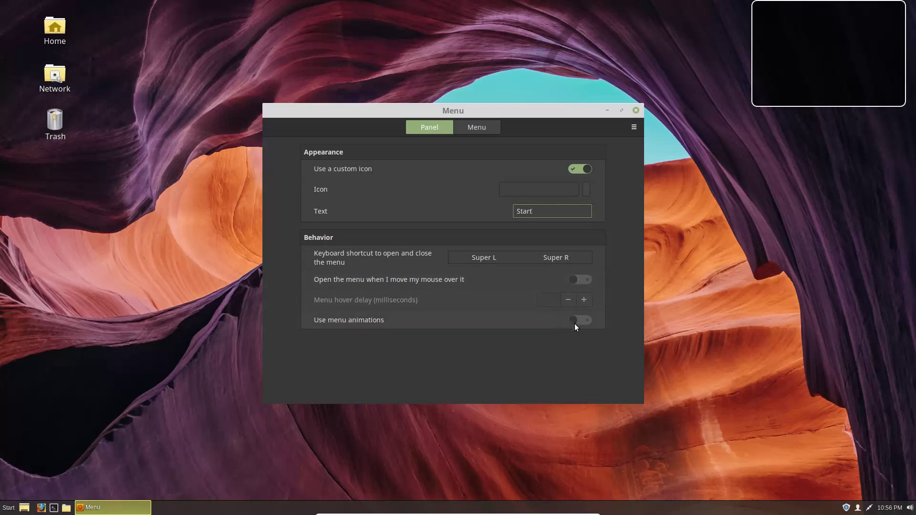
click(8, 508)
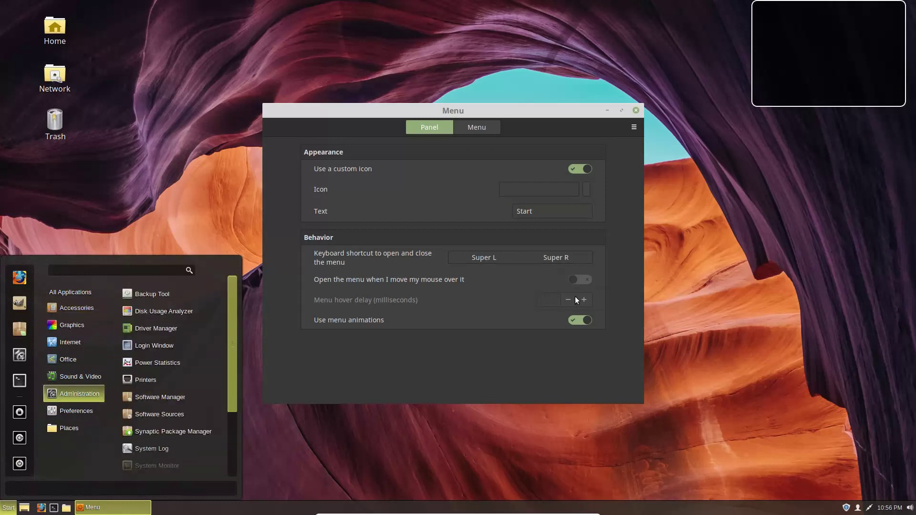
click(534, 202)
click(470, 129)
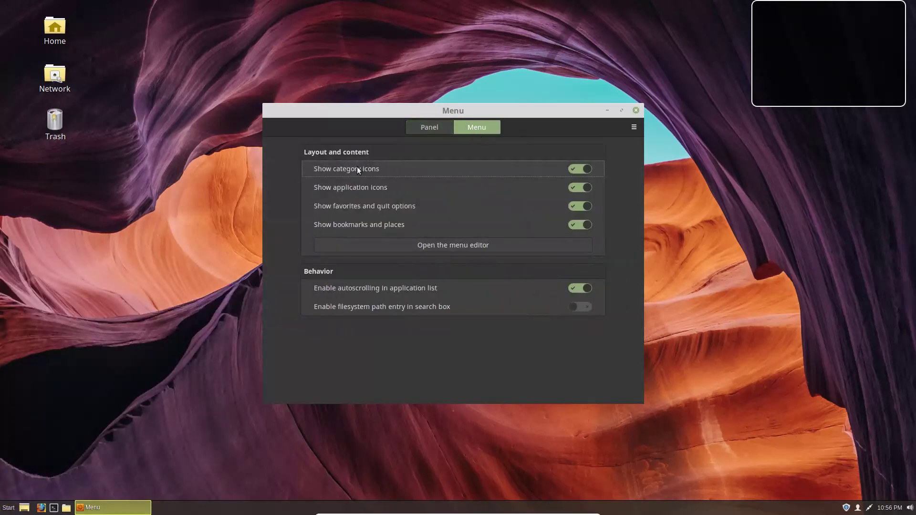
click(8, 507)
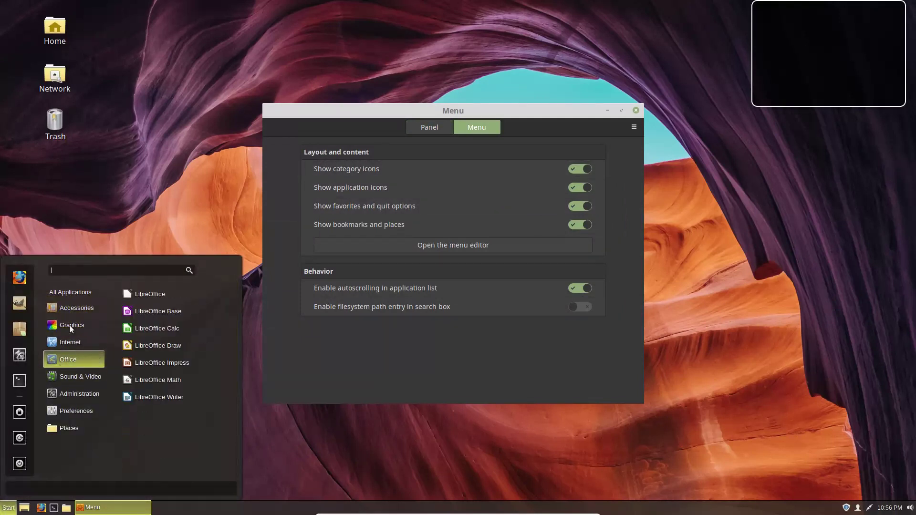
click(138, 108)
key(Tab)
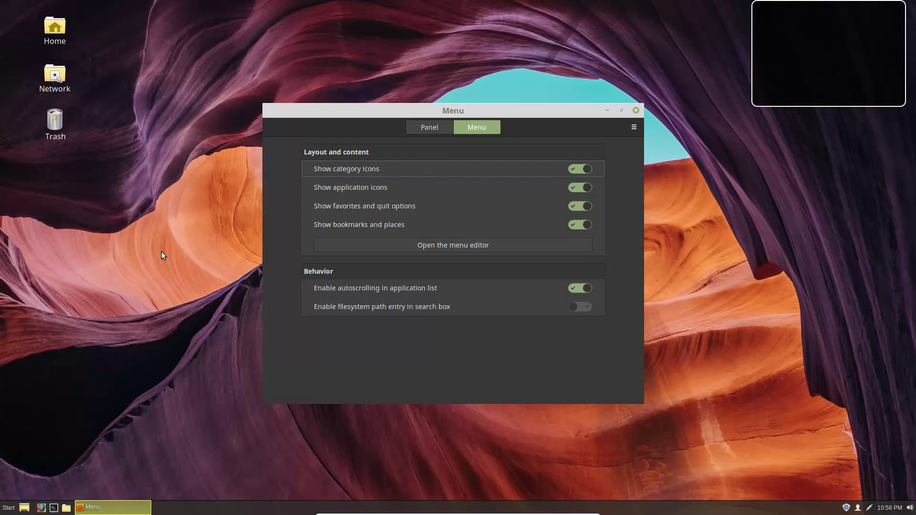
Step: Open the Home folder from the desktop, look through Nemo's View menu, and open the Start menu
double_click(54, 29)
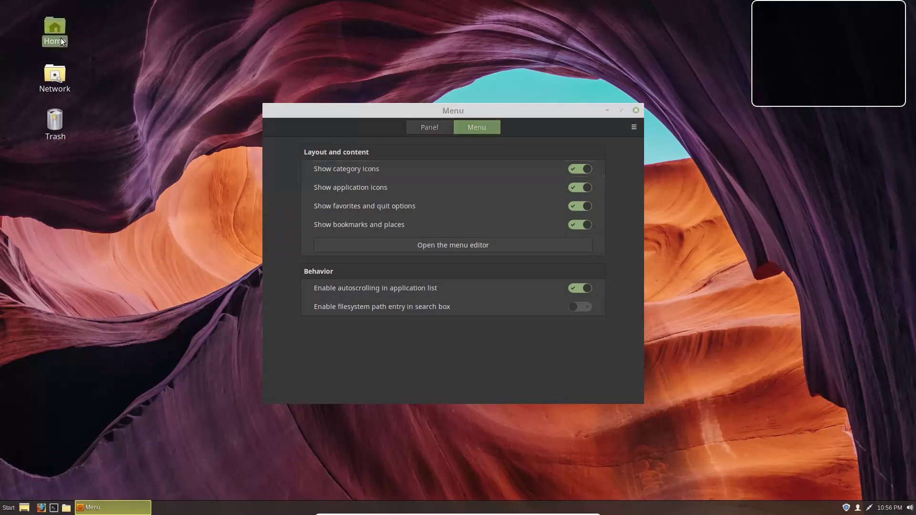
click(316, 136)
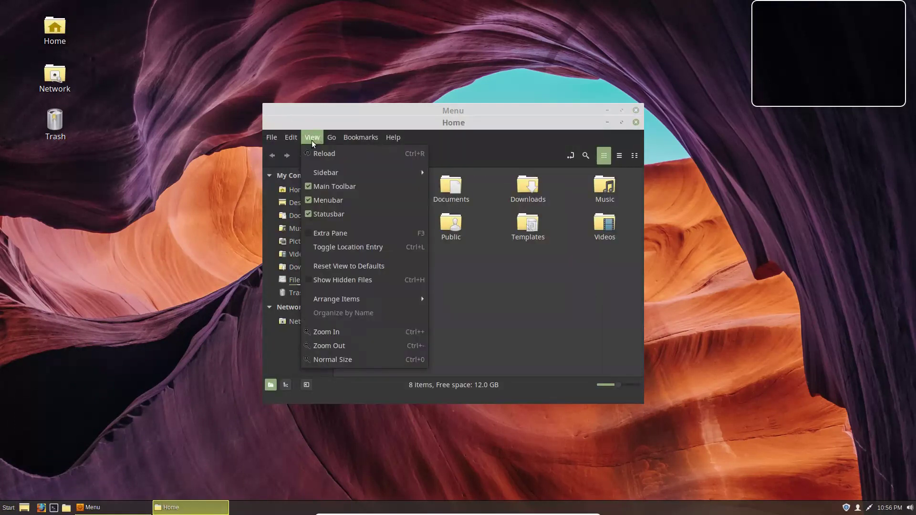
mouse_move(286, 138)
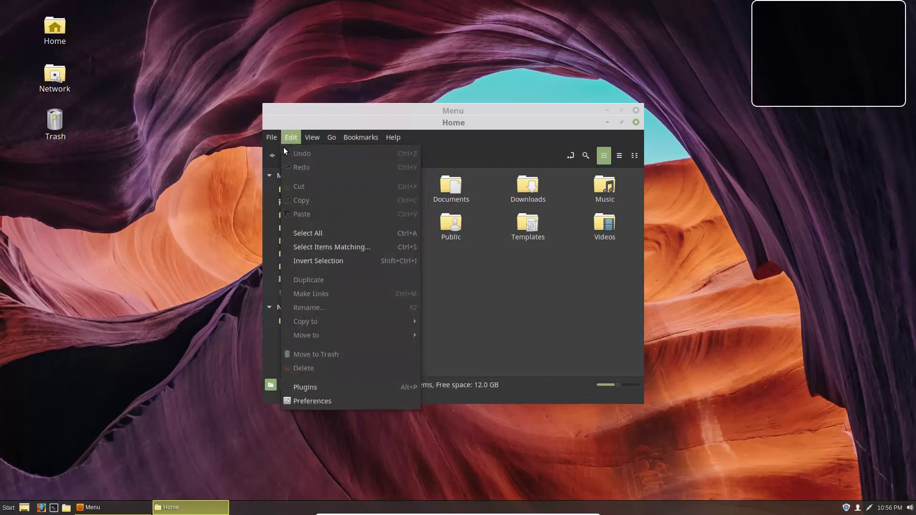
click(358, 116)
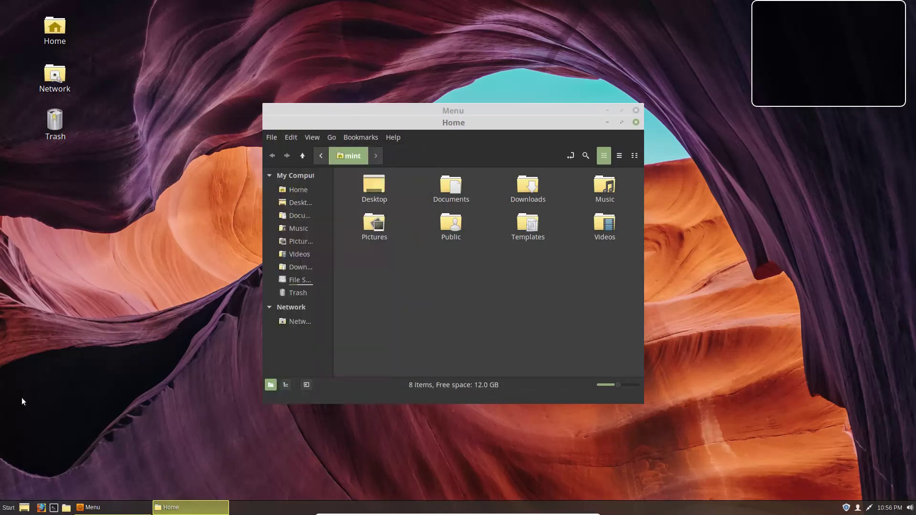
click(10, 508)
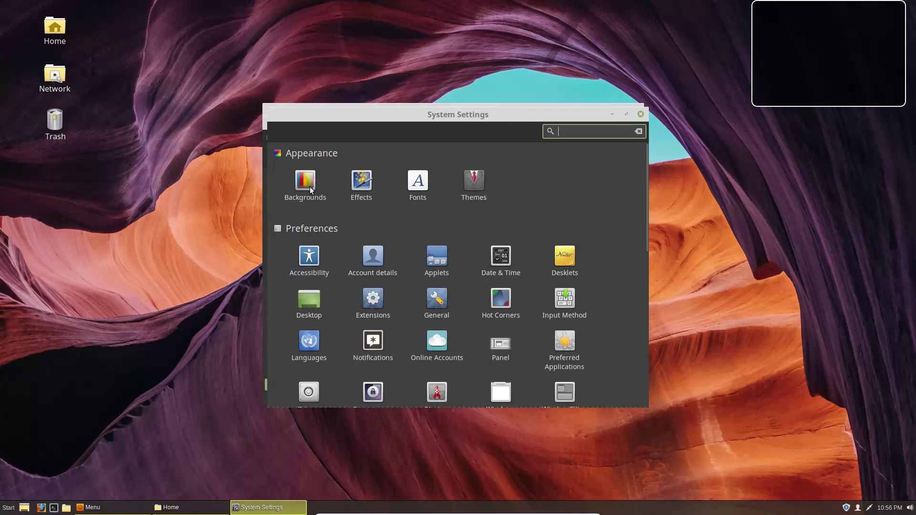
Step: Look through the Effects settings, then open the Themes settings' miscellaneous options
click(362, 184)
click(484, 127)
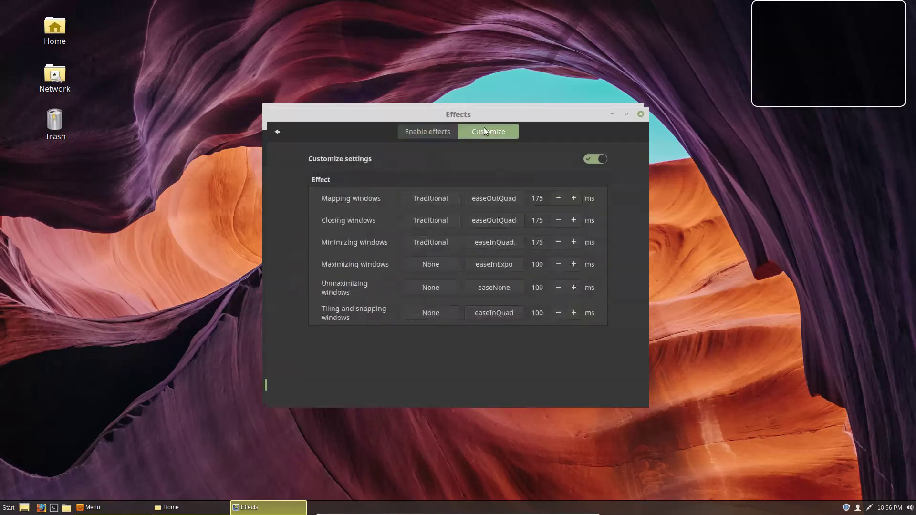
click(277, 131)
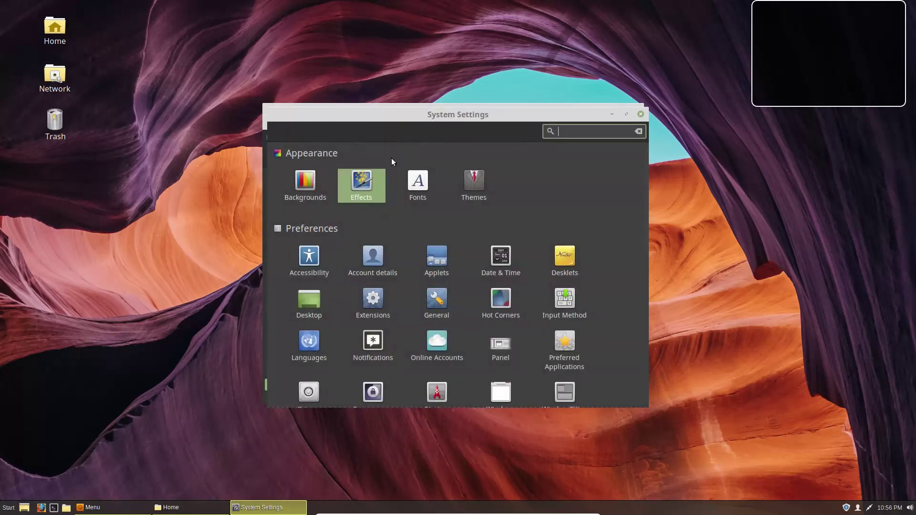
click(473, 188)
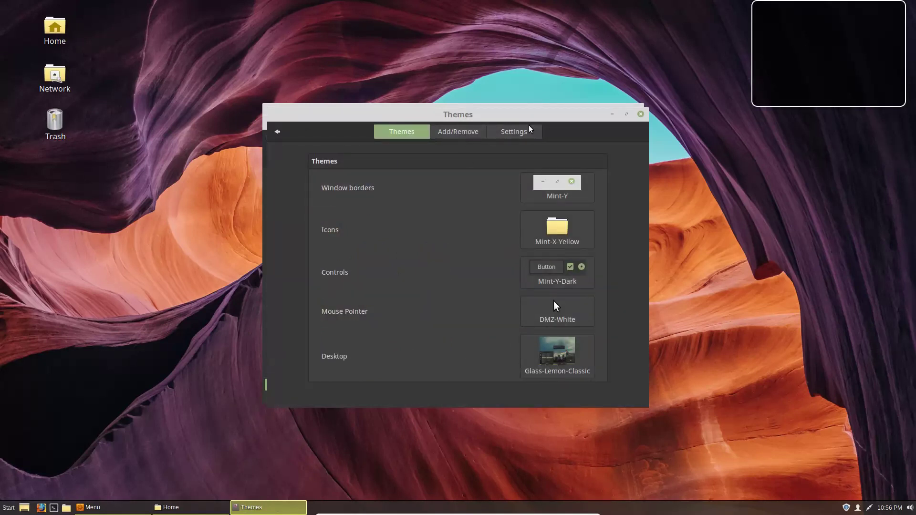
click(514, 133)
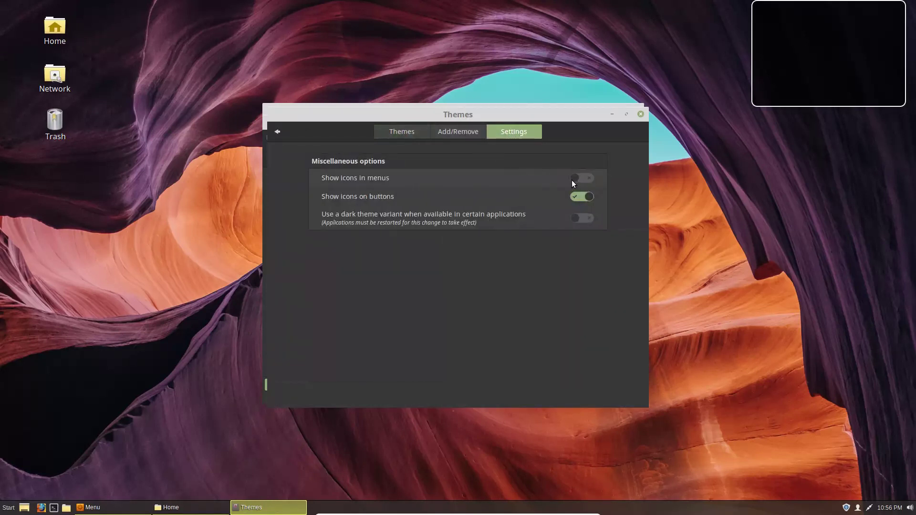
Step: Browse the Home window's File and Edit menus, move Themes aside, and close the Home window
click(196, 507)
click(272, 138)
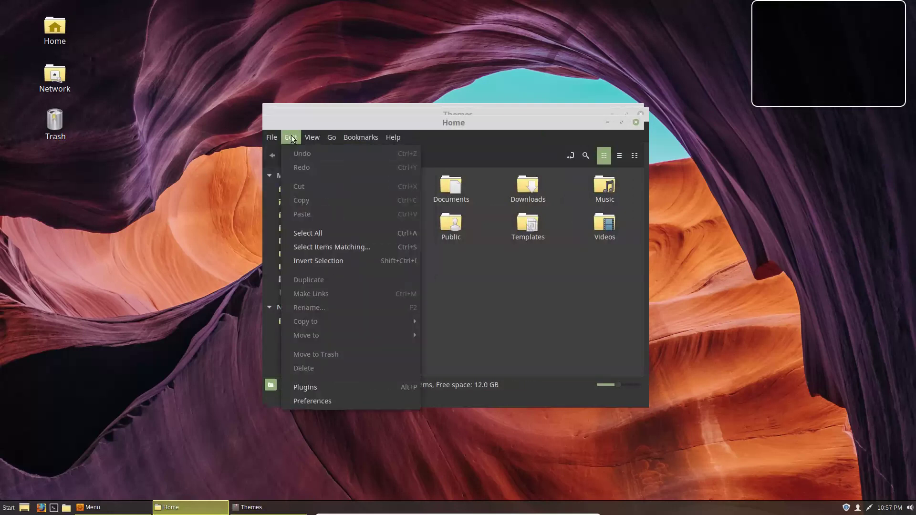
click(503, 123)
click(485, 110)
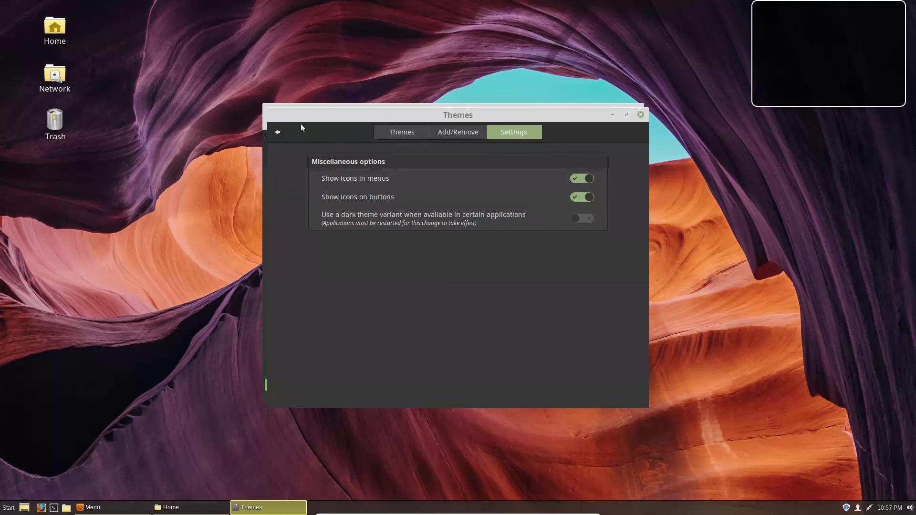
drag(371, 112, 385, 174)
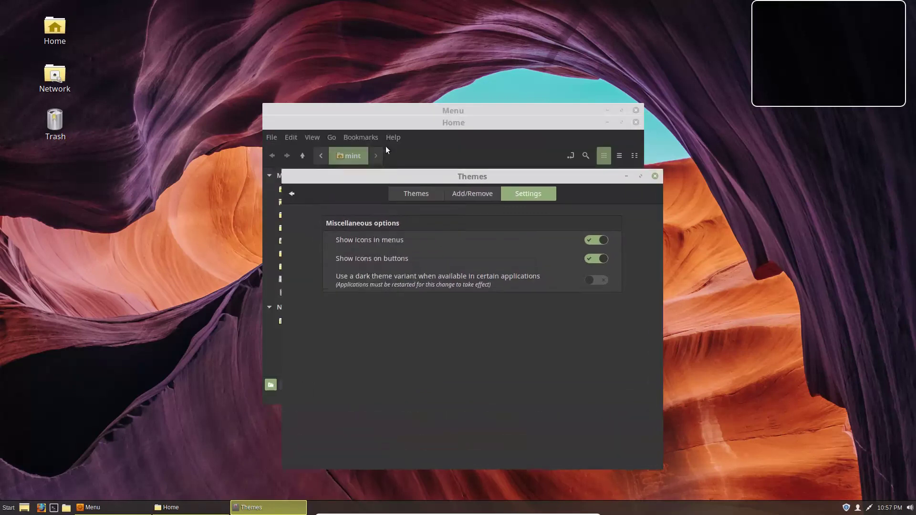
click(390, 139)
click(273, 138)
click(273, 138)
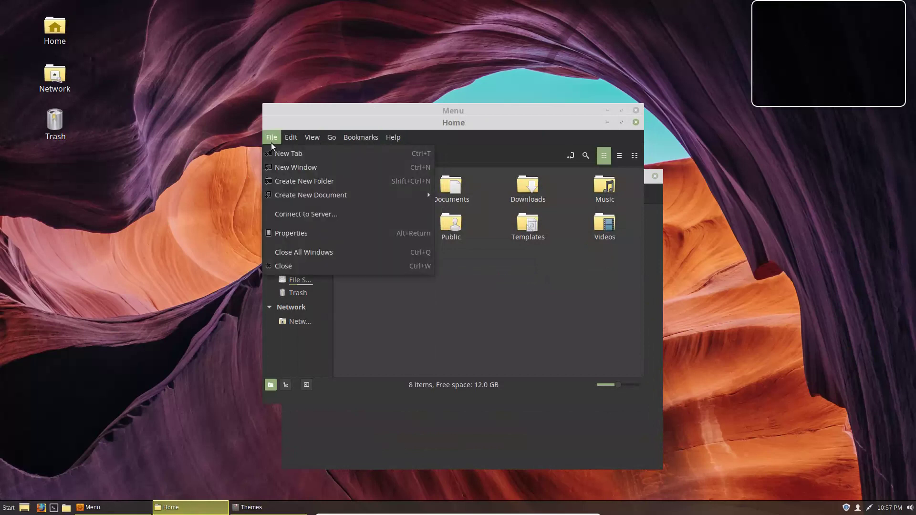
click(202, 186)
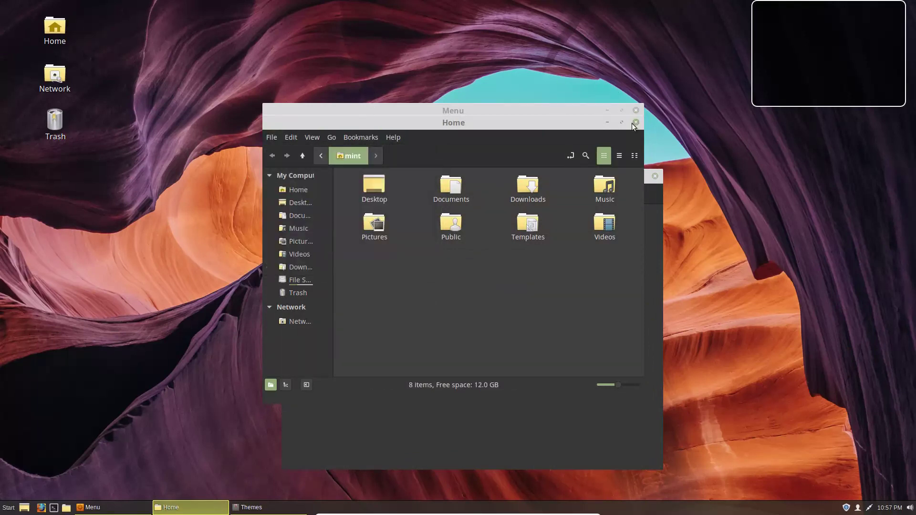
click(636, 122)
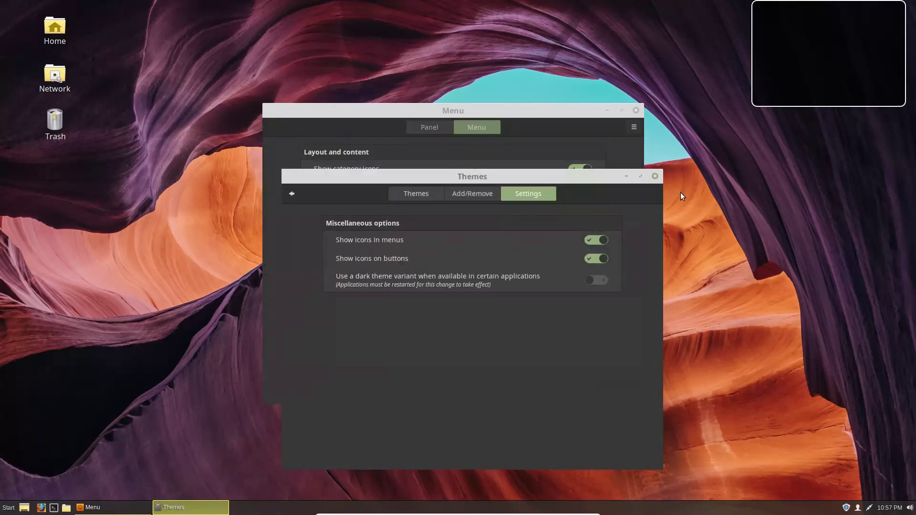
Step: Close Themes, turn off category icons, and trial the icon options with Start menu previews
click(652, 177)
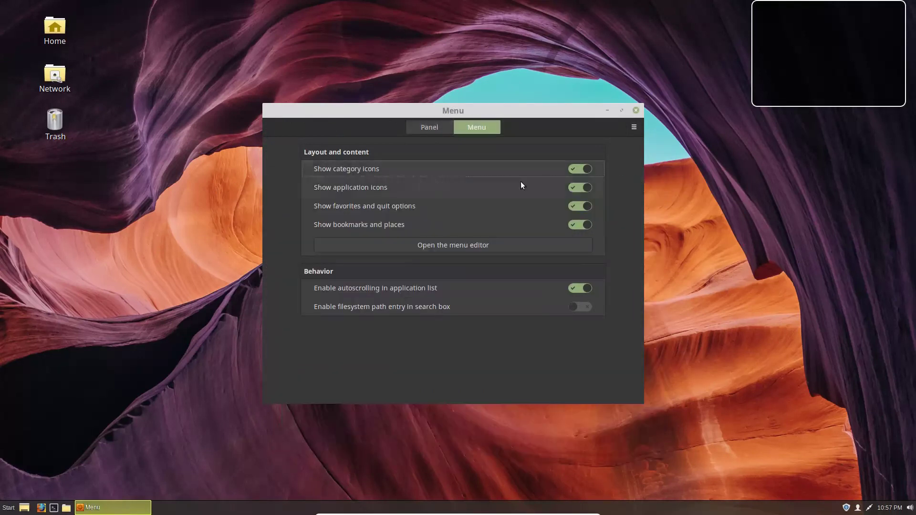
click(585, 171)
click(7, 511)
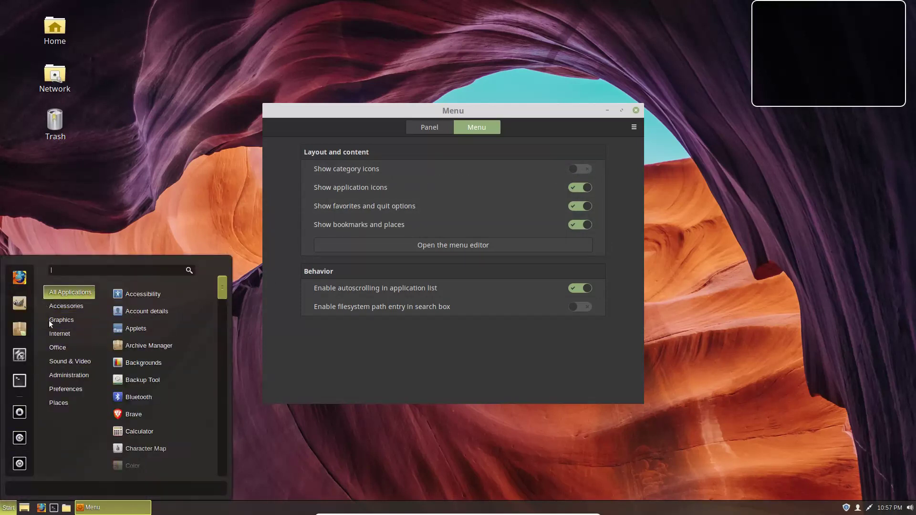
click(586, 188)
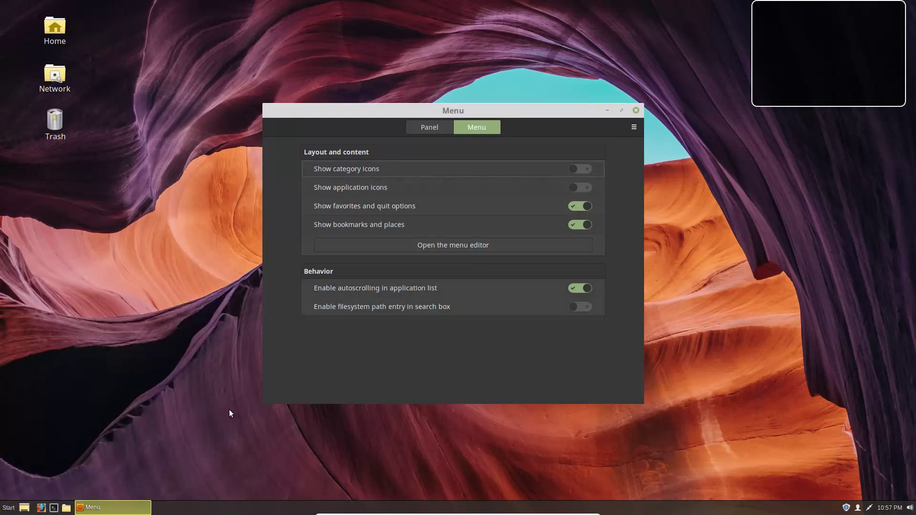
click(8, 508)
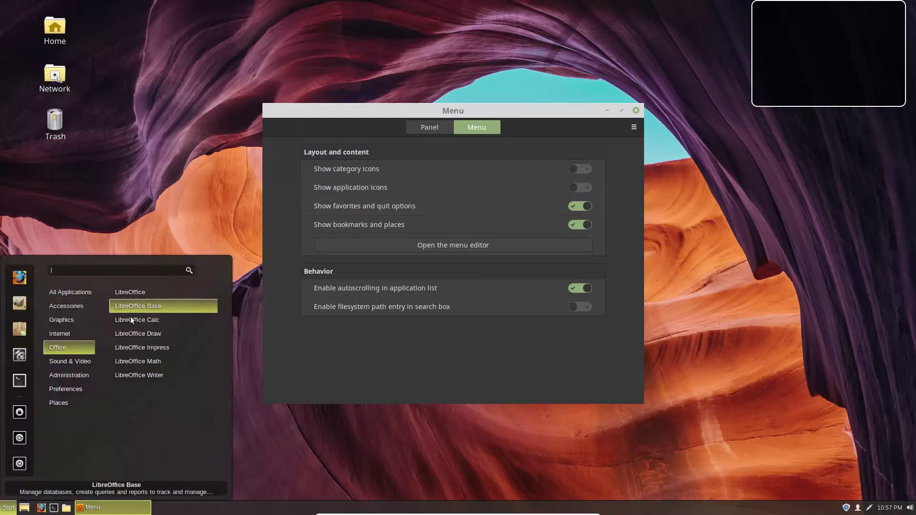
click(583, 189)
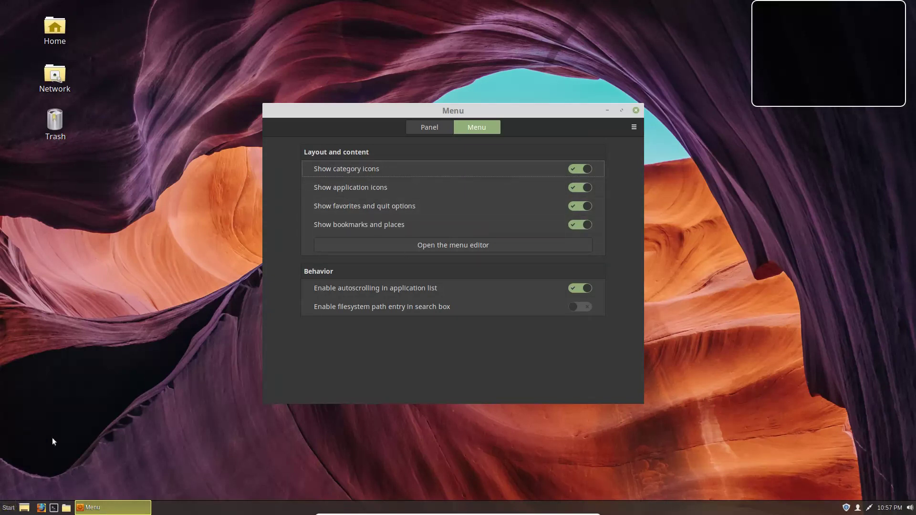
click(8, 508)
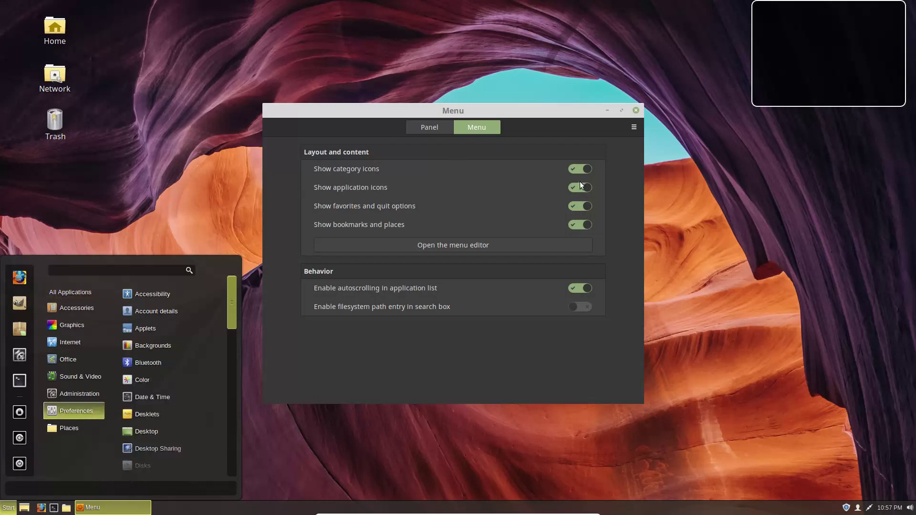
click(589, 208)
Step: Switch favorites and quit options off and back on, previewing the menu, then open the menu editor
click(587, 208)
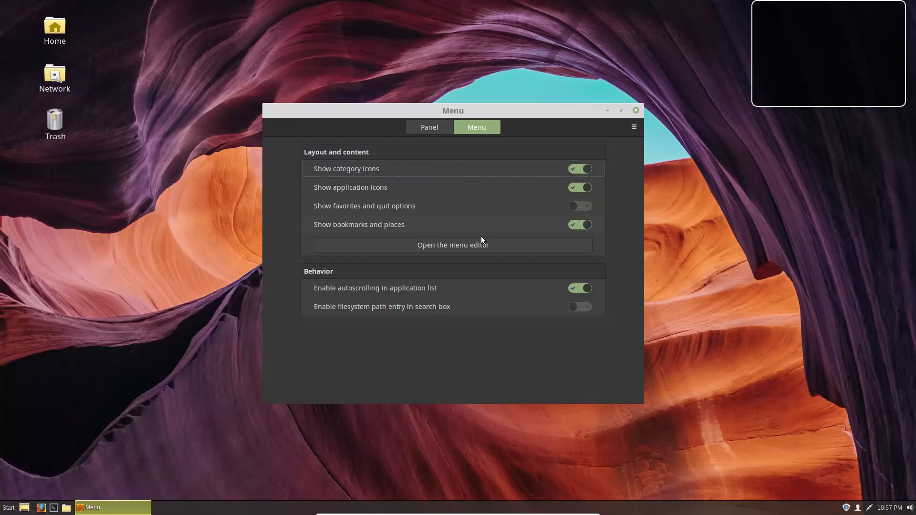
click(9, 507)
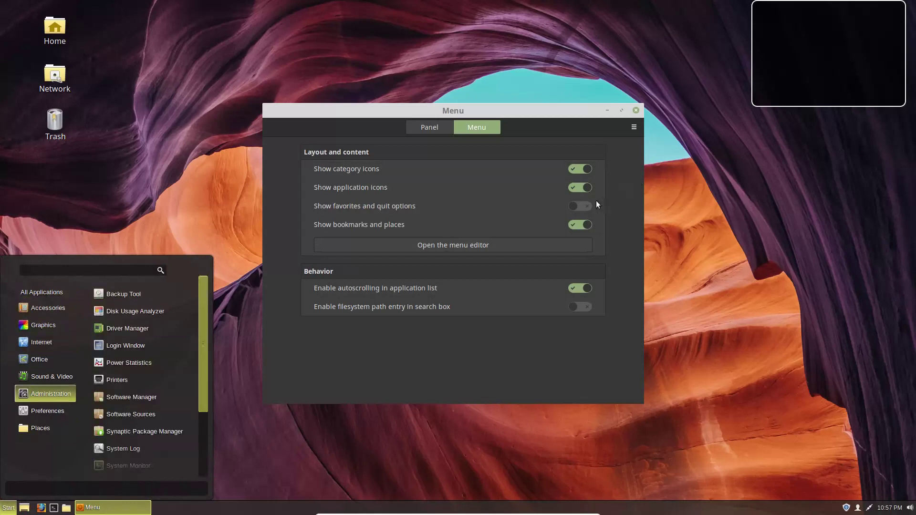
click(587, 208)
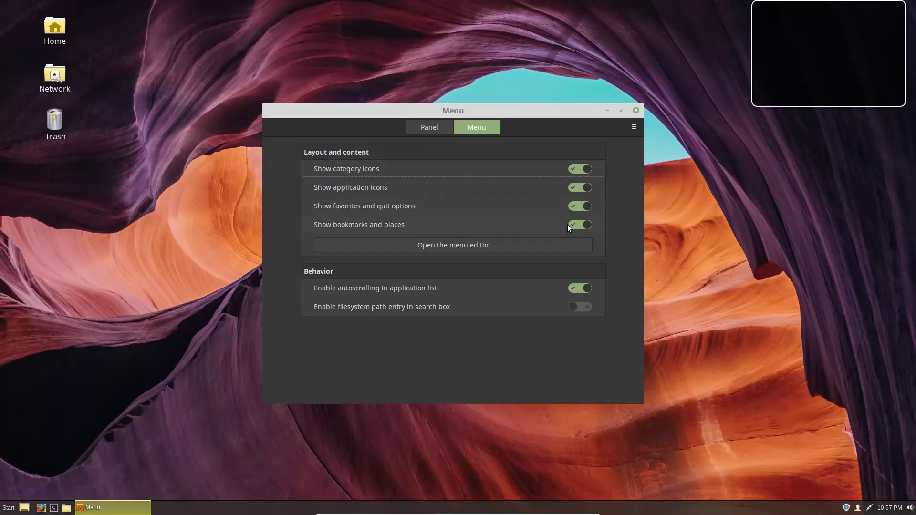
click(8, 508)
mouse_move(66, 423)
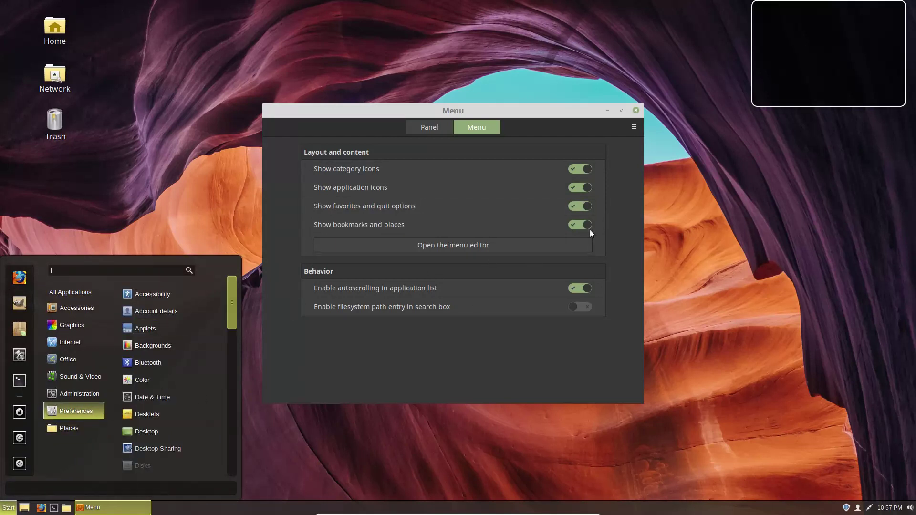
click(629, 271)
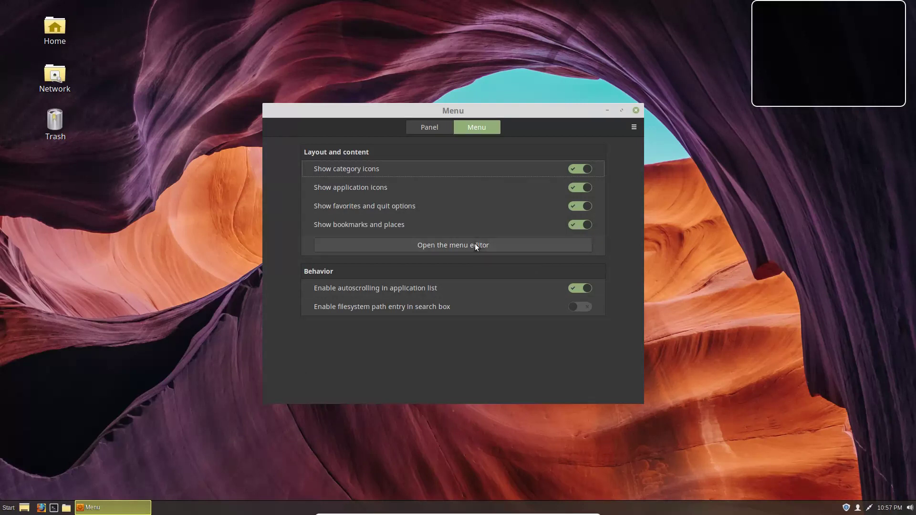
click(486, 248)
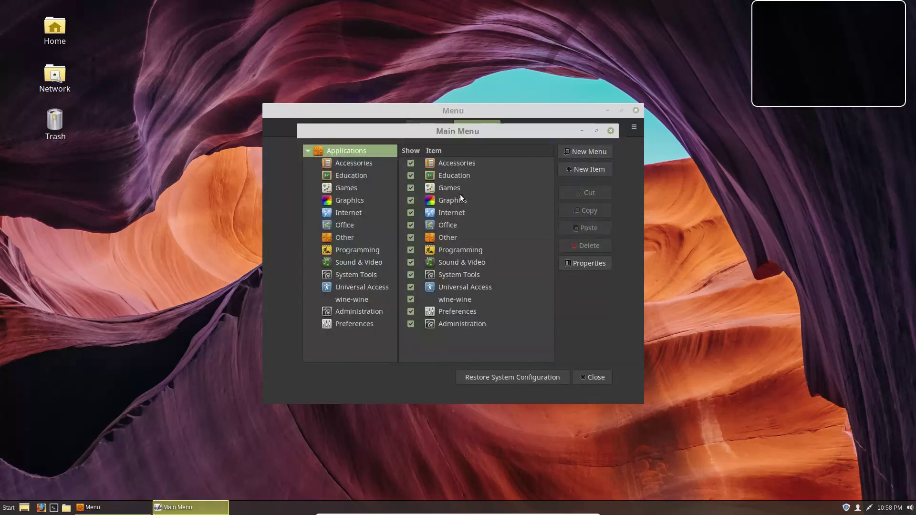
Step: Confirm Thunderbird Mail sits under Internet in the Start menu, then select Internet in the editor
click(9, 508)
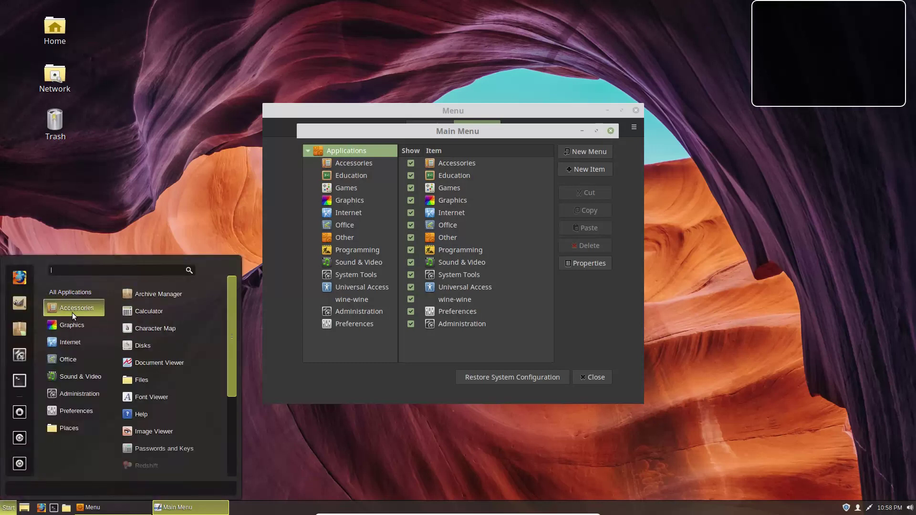
mouse_move(81, 371)
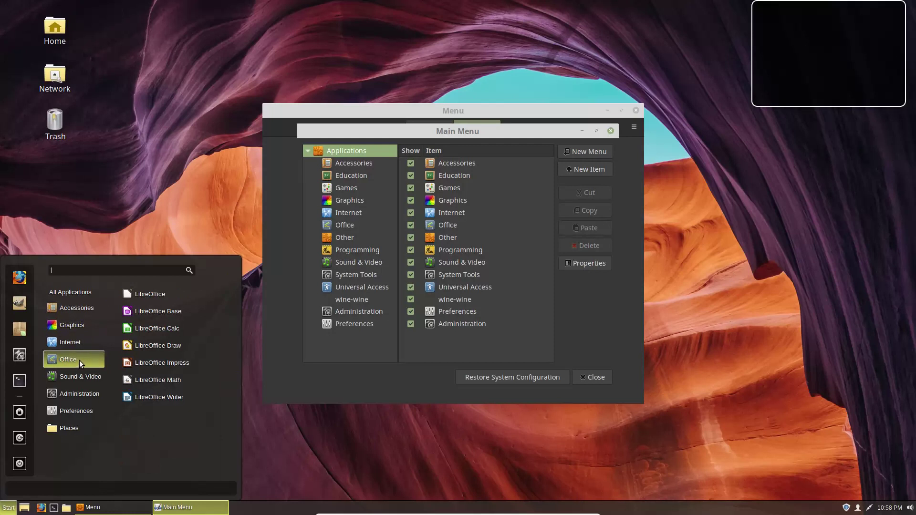
mouse_move(72, 339)
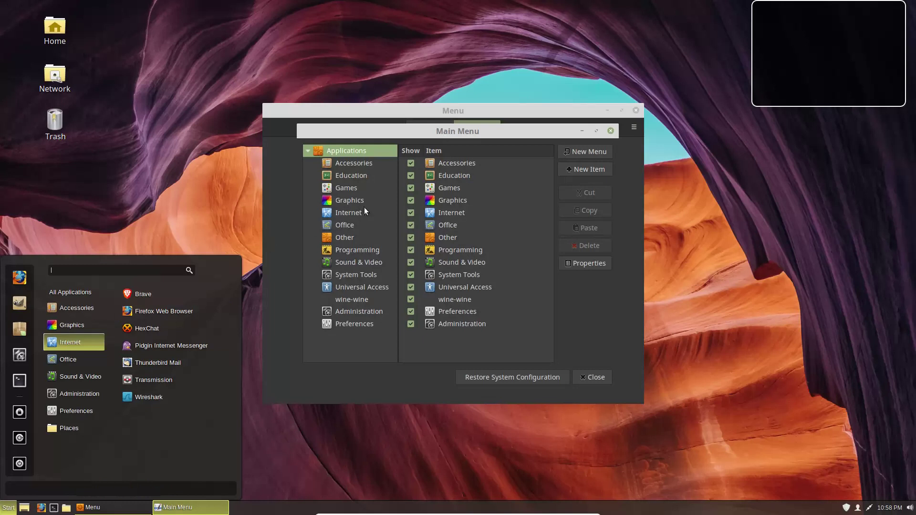
click(456, 216)
click(448, 213)
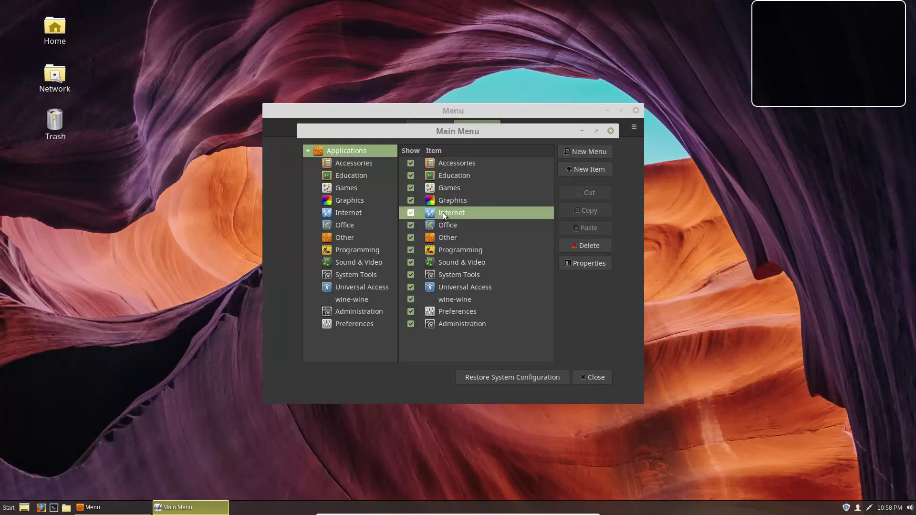
Step: Copy the Thunderbird Mail entry from Internet and paste it into the Office category
double_click(443, 213)
click(485, 278)
click(341, 180)
click(359, 215)
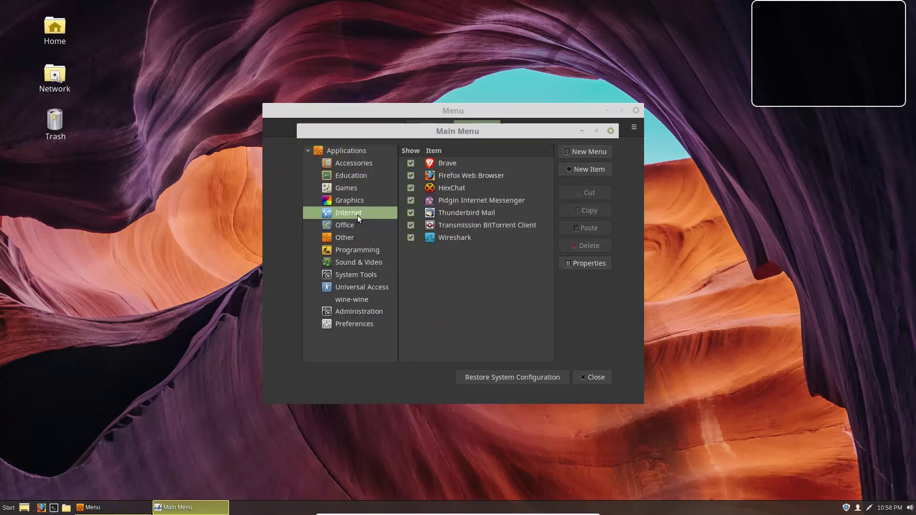
click(478, 212)
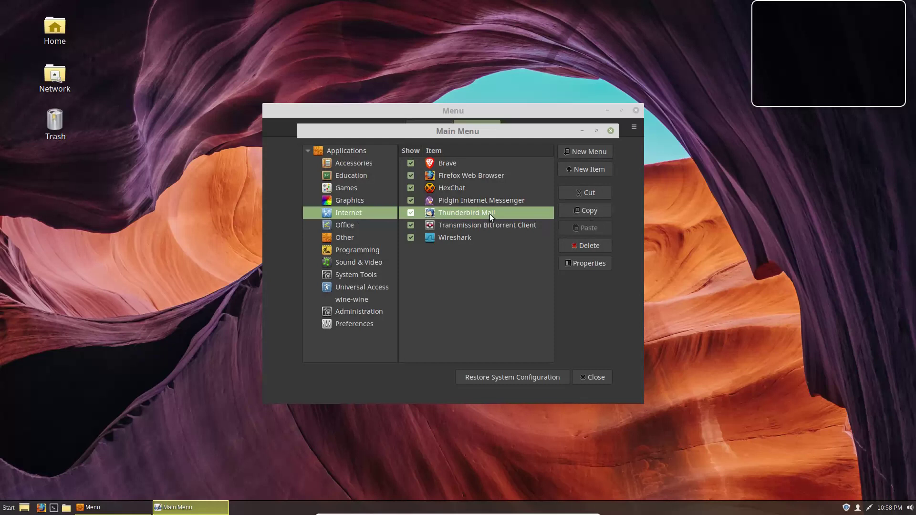
click(593, 211)
click(350, 227)
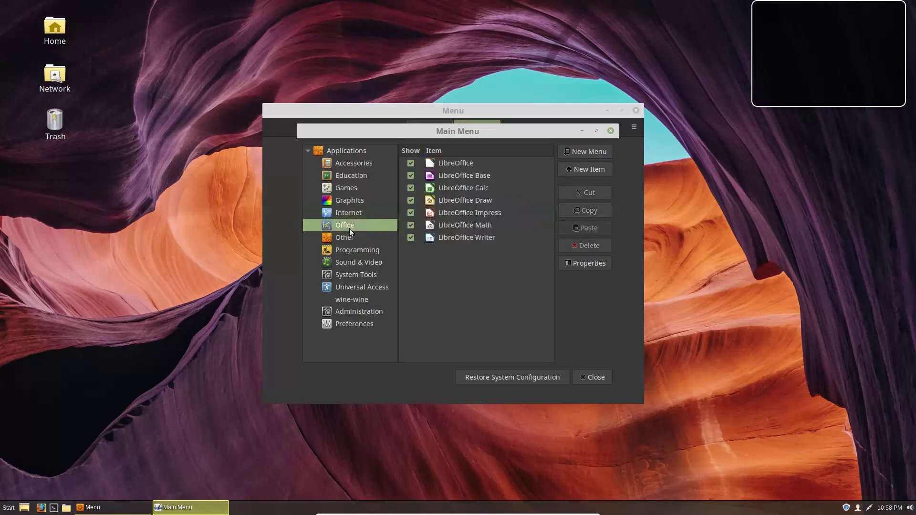
click(594, 226)
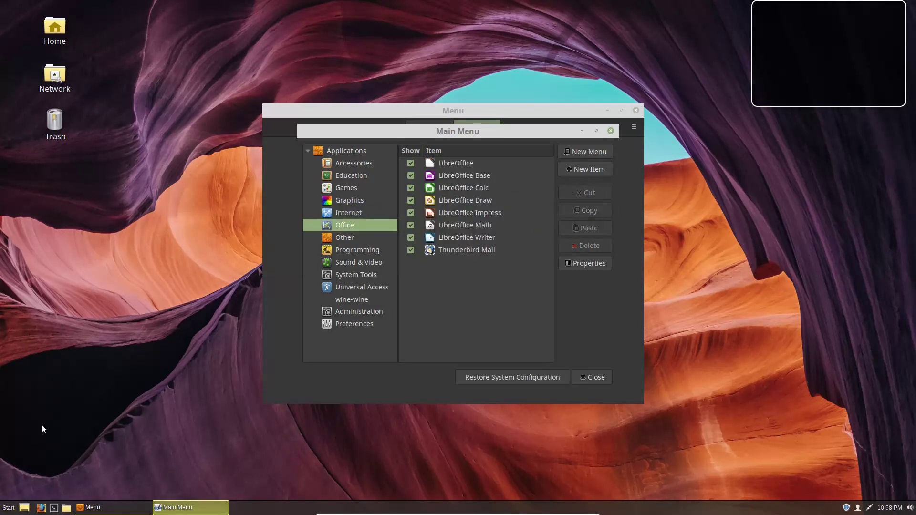
click(5, 507)
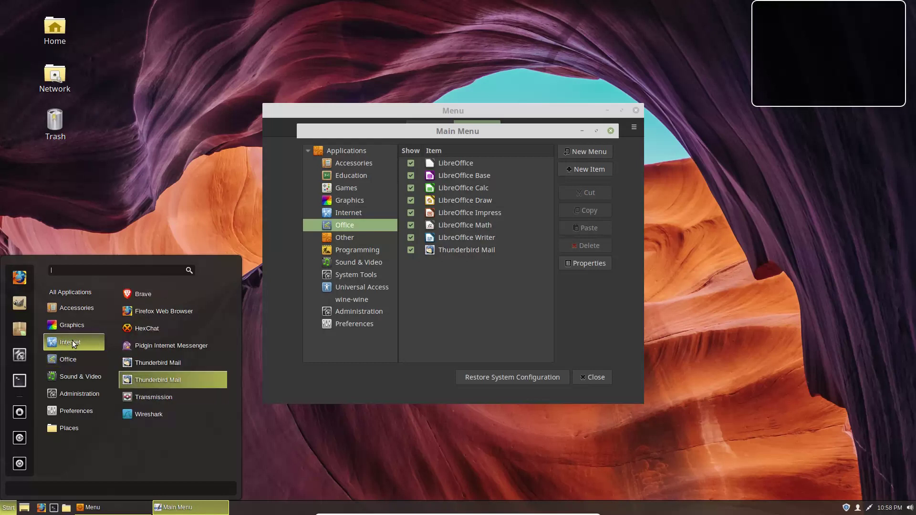
Step: Delete the Thunderbird Mail entry from the Internet category
click(342, 213)
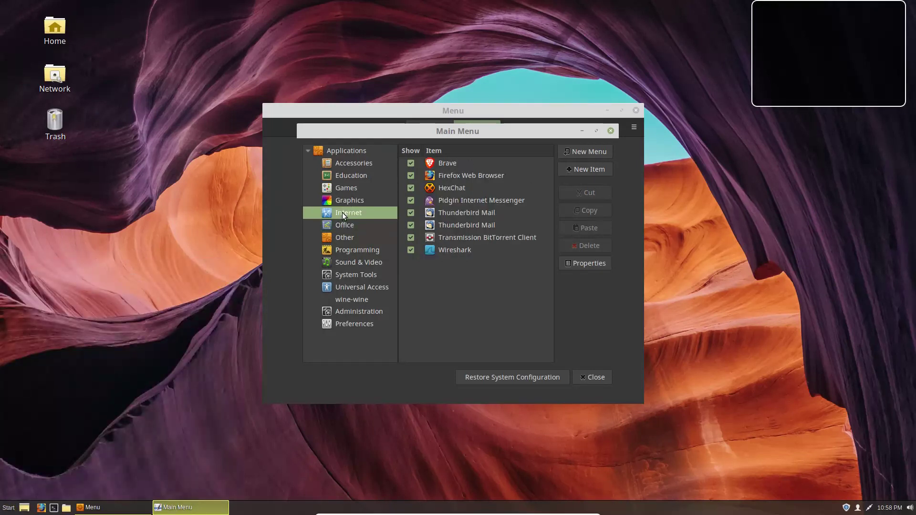
click(485, 214)
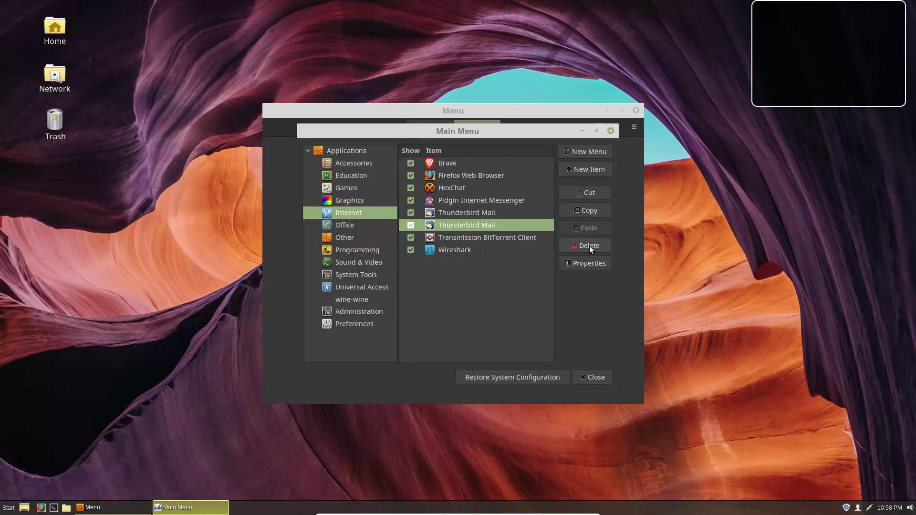
click(587, 245)
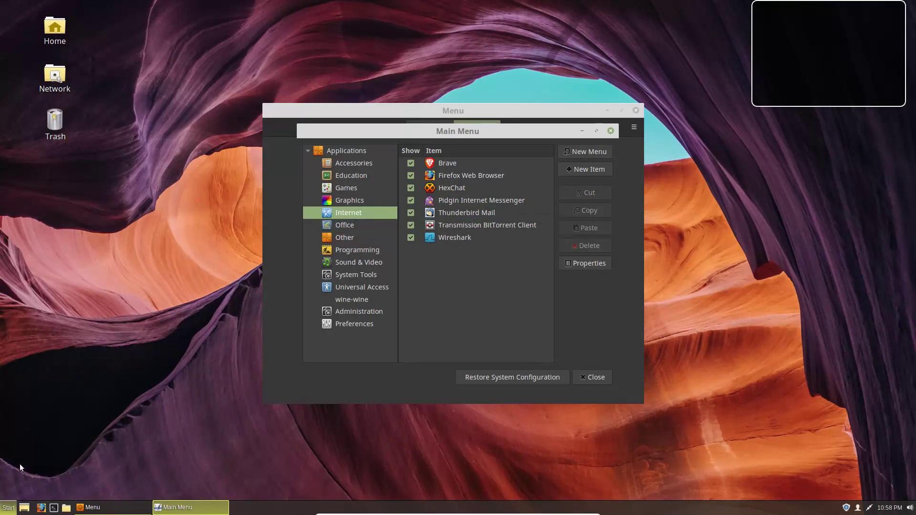
click(9, 507)
click(474, 216)
click(475, 216)
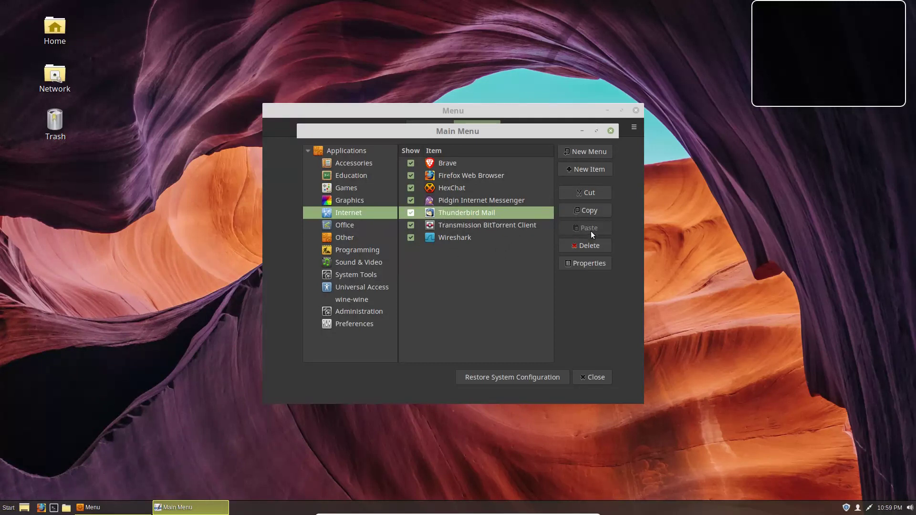
click(589, 245)
Step: Review the Office, Internet and Other categories to confirm Thunderbird Mail is gone from Internet
click(345, 226)
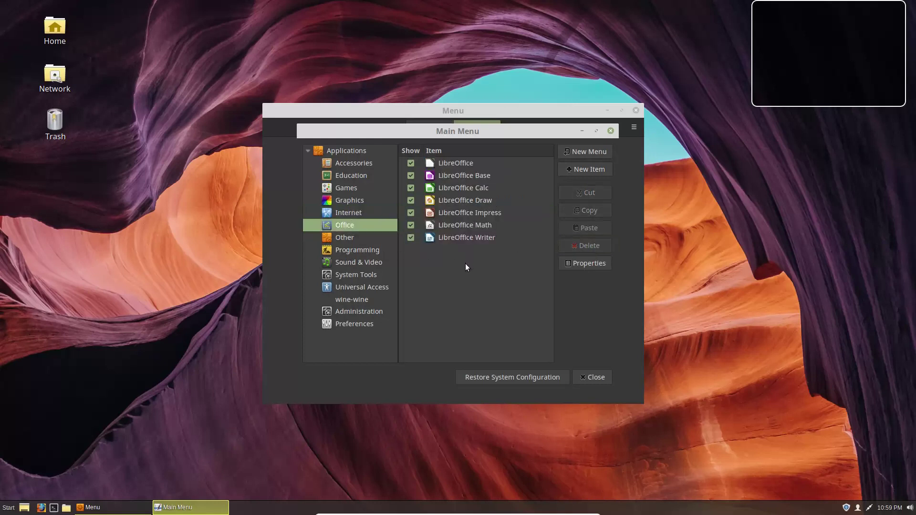
click(454, 258)
click(465, 236)
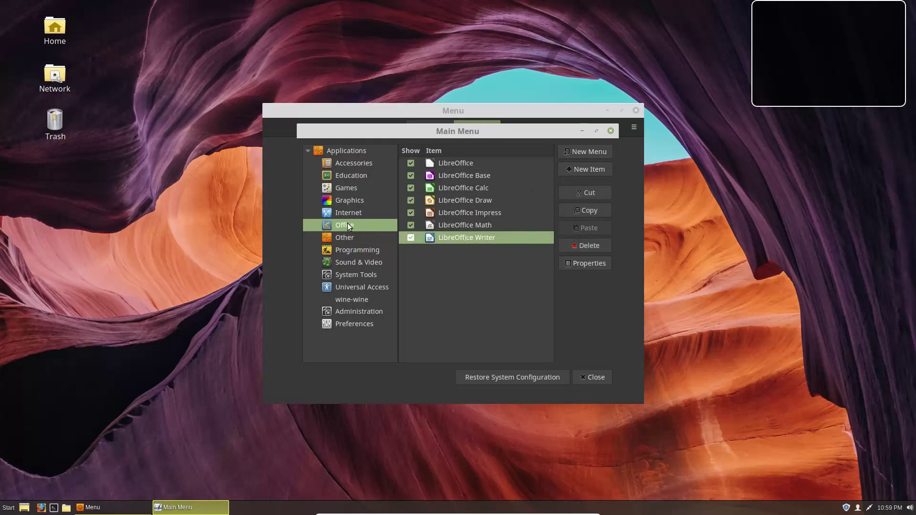
click(590, 210)
click(362, 214)
click(350, 234)
click(356, 222)
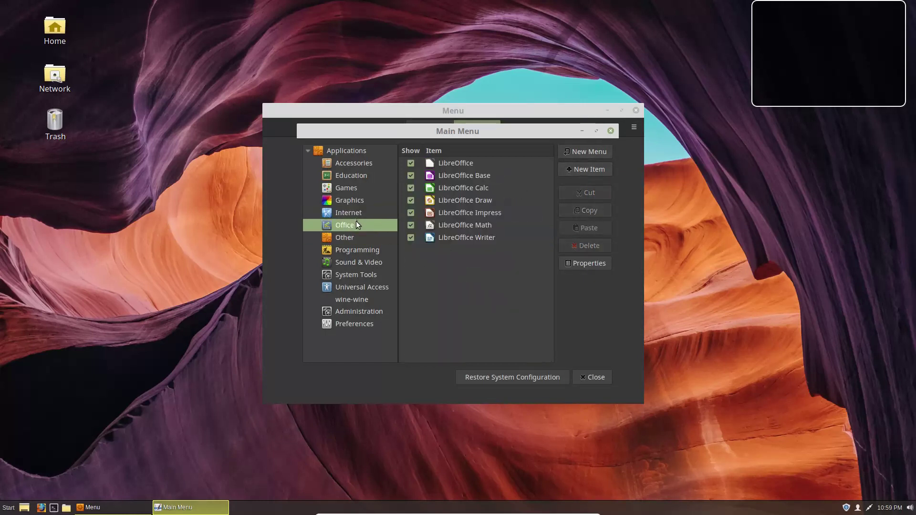
click(362, 213)
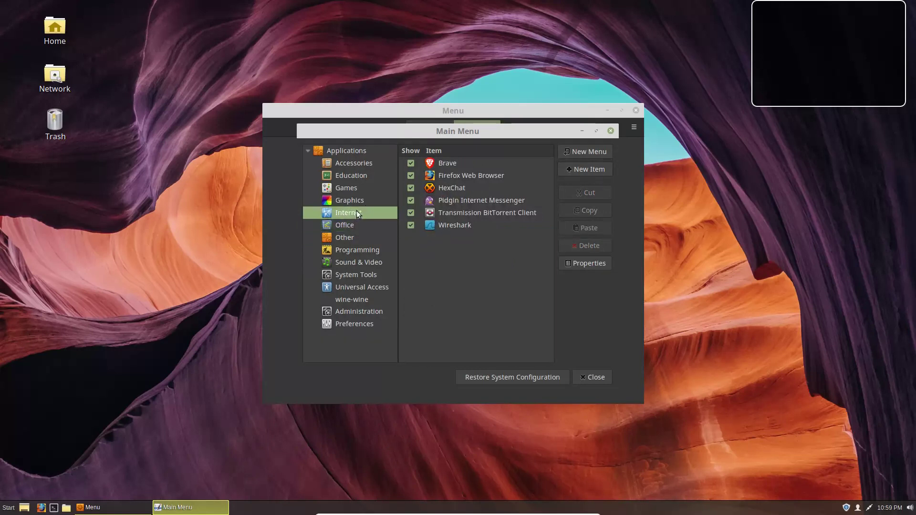
click(342, 227)
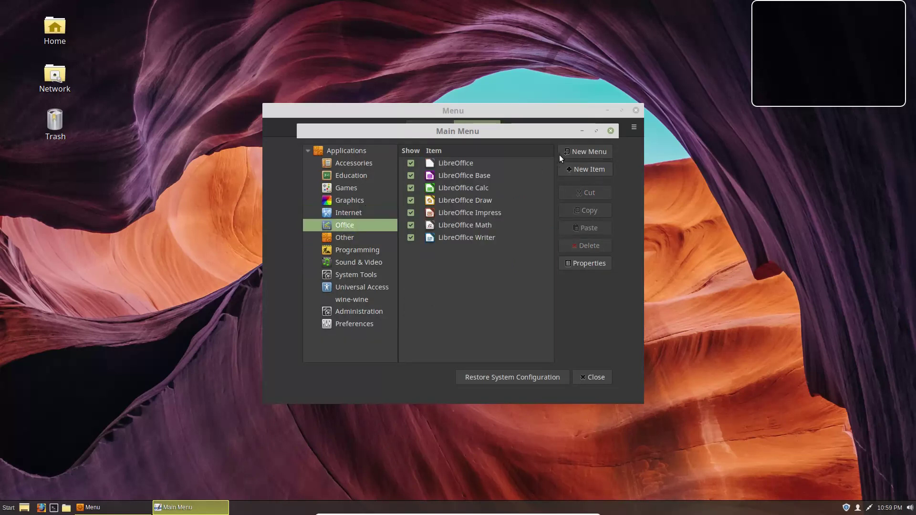
Step: Create a new Office launcher named 'Thunderbird' with the command 'thunderbird'
click(594, 168)
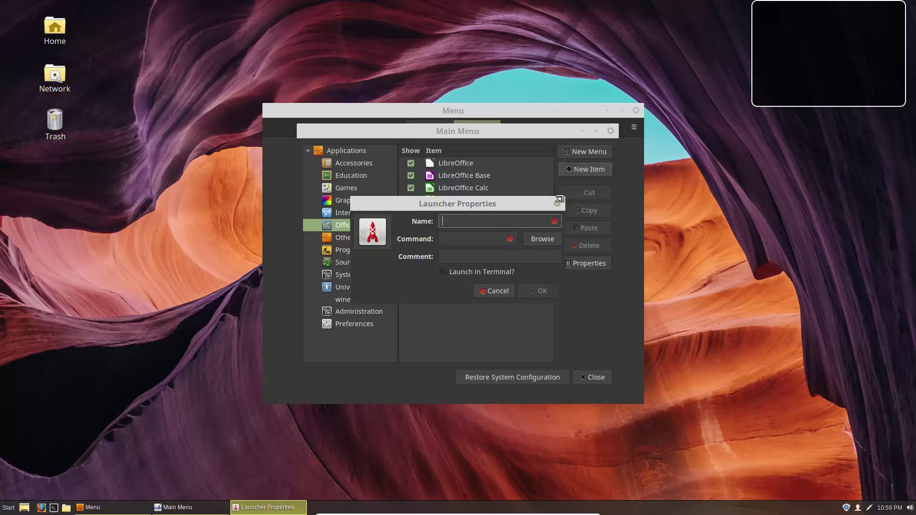
text(Thunderbird)
key(Tab)
text(thund)
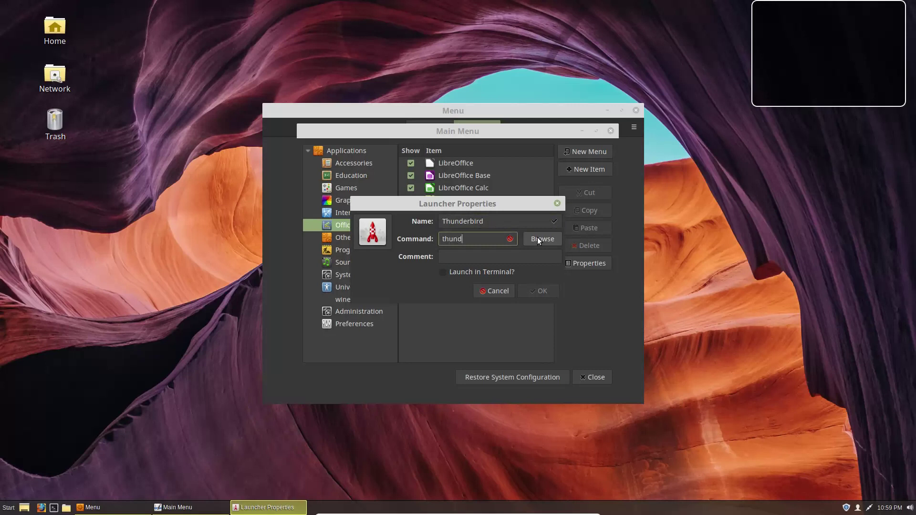
text(erbird)
click(537, 238)
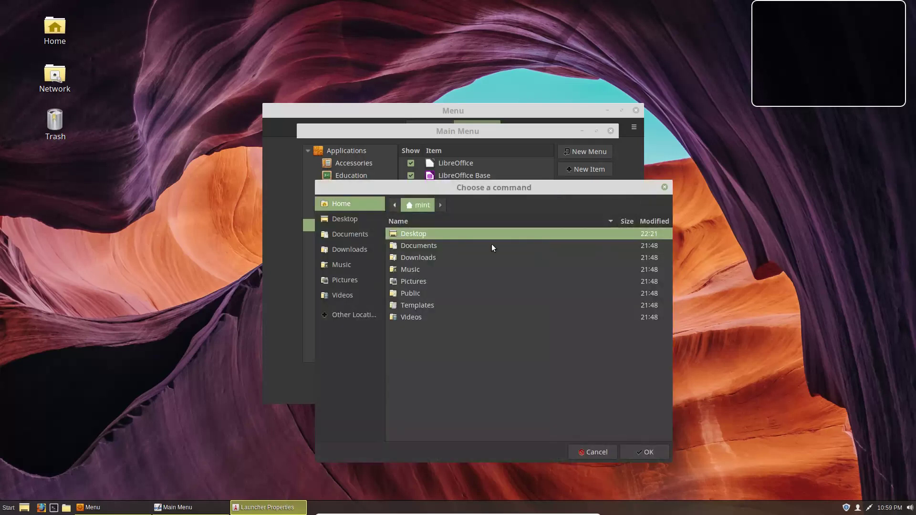
click(594, 453)
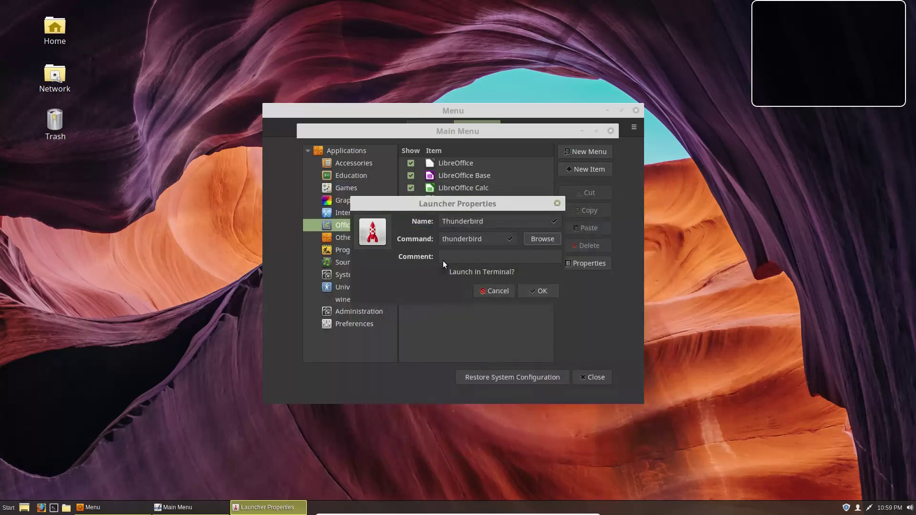
click(534, 289)
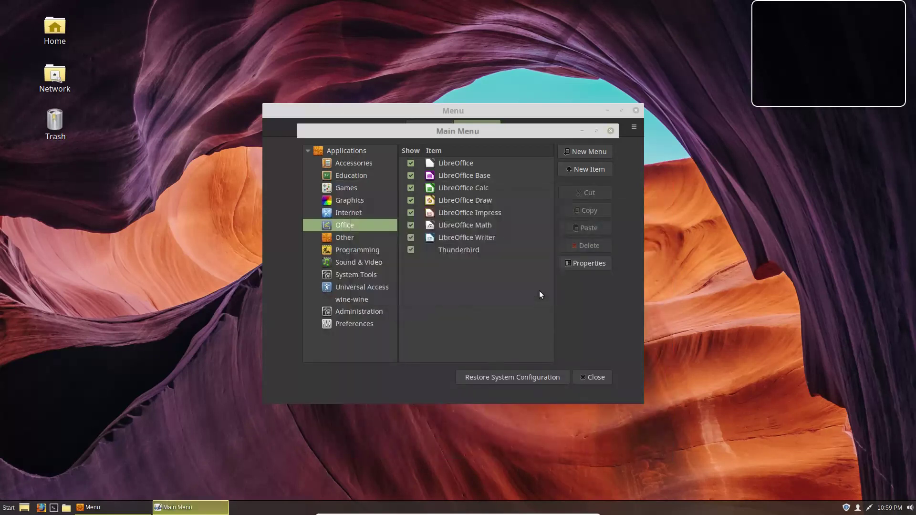
Step: Open the Thunderbird launcher's properties and browse /usr/share/icons into the Adwaita folder for an icon
click(458, 250)
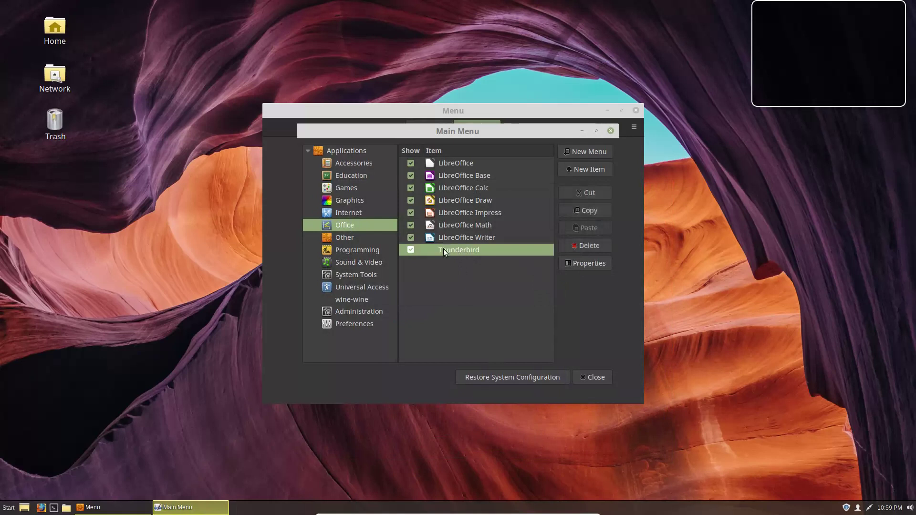
double_click(475, 252)
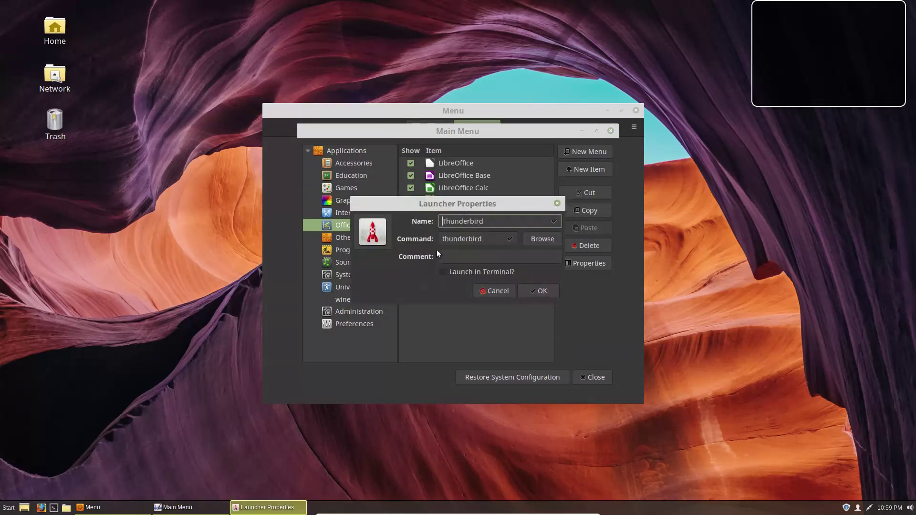
click(372, 231)
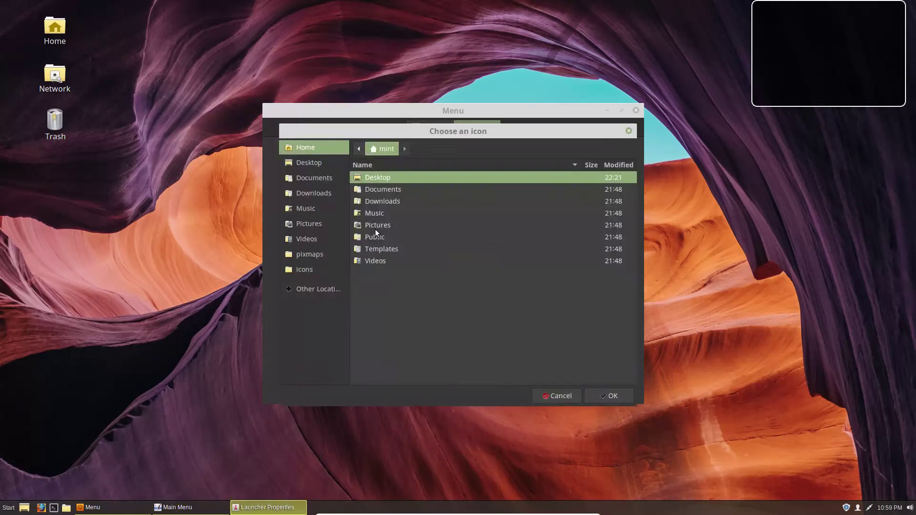
click(317, 271)
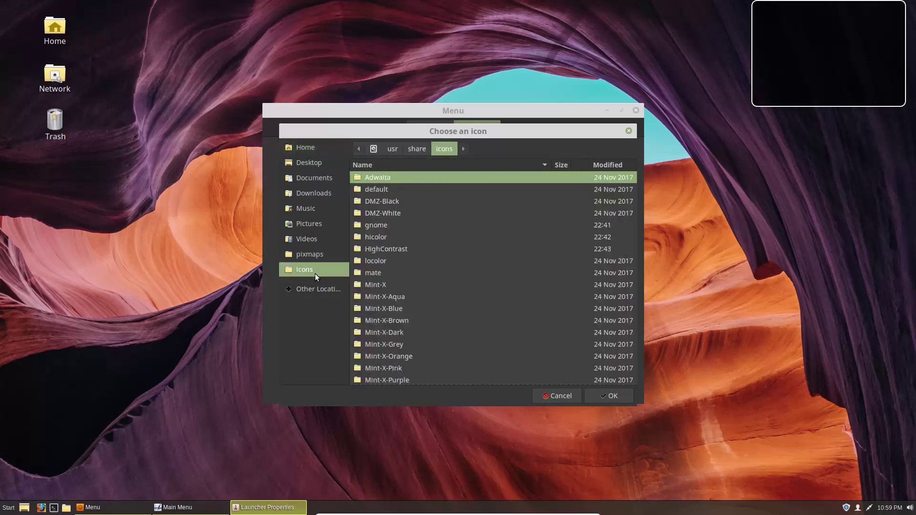
double_click(384, 176)
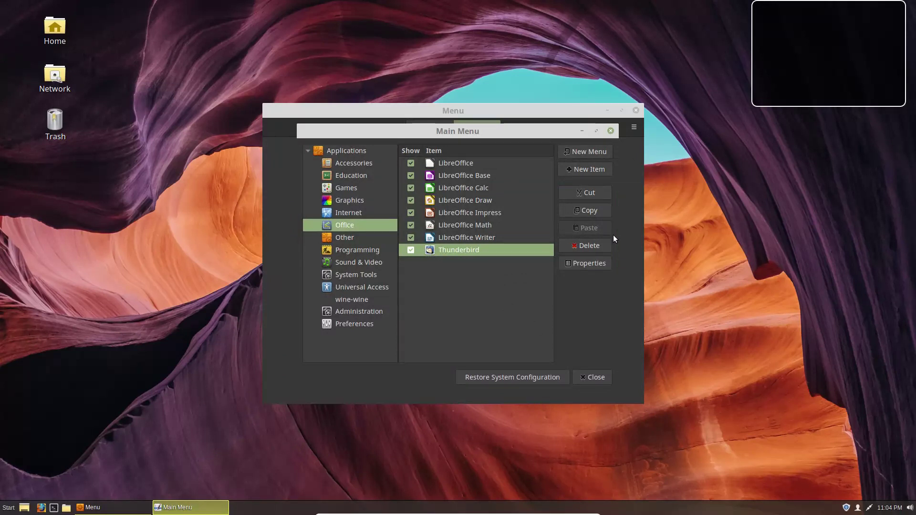
Step: Check Thunderbird in the Start menu, then close the Menu settings and Main Menu editor
click(628, 315)
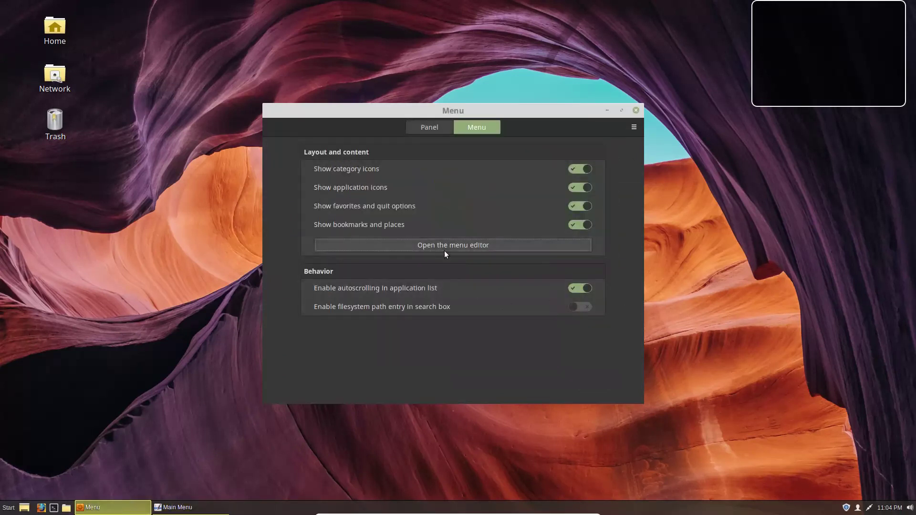
click(8, 507)
mouse_move(78, 354)
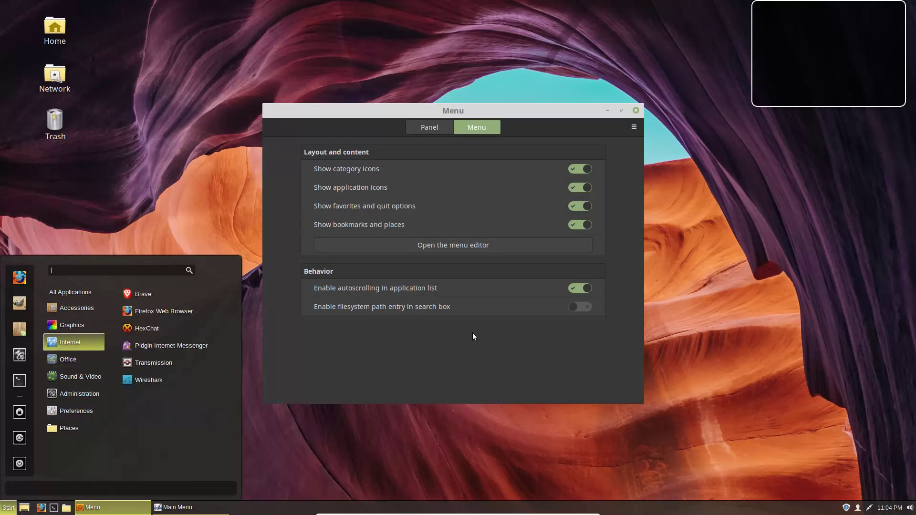
click(473, 354)
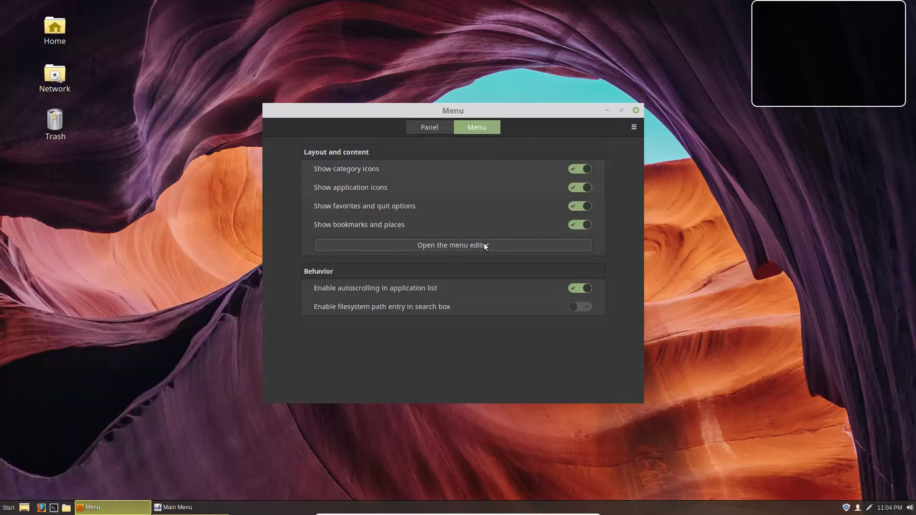
click(636, 110)
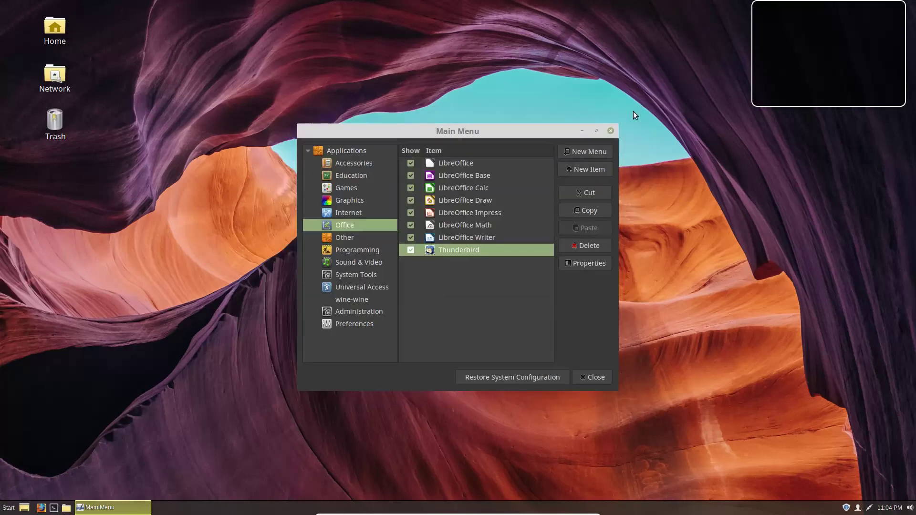
click(487, 190)
click(610, 130)
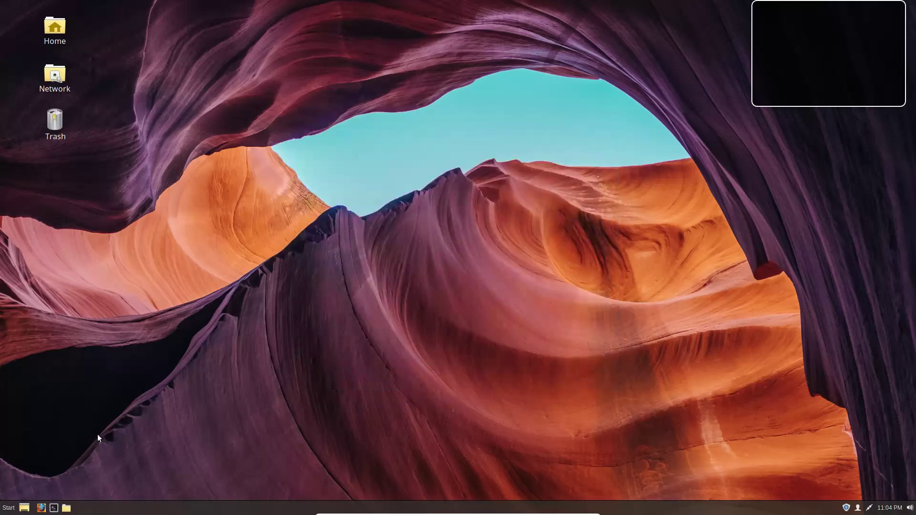
Step: Launch Thunderbird from the Start menu's Office category
click(4, 507)
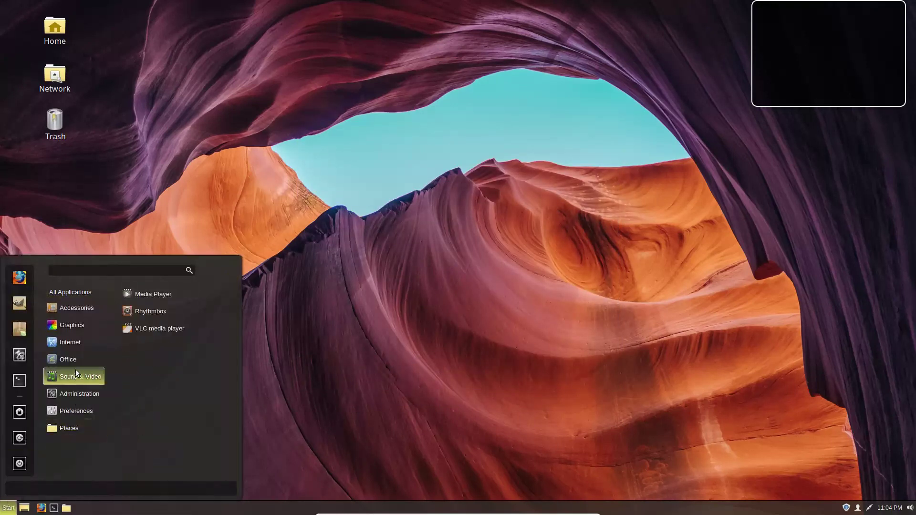
mouse_move(71, 359)
mouse_move(84, 343)
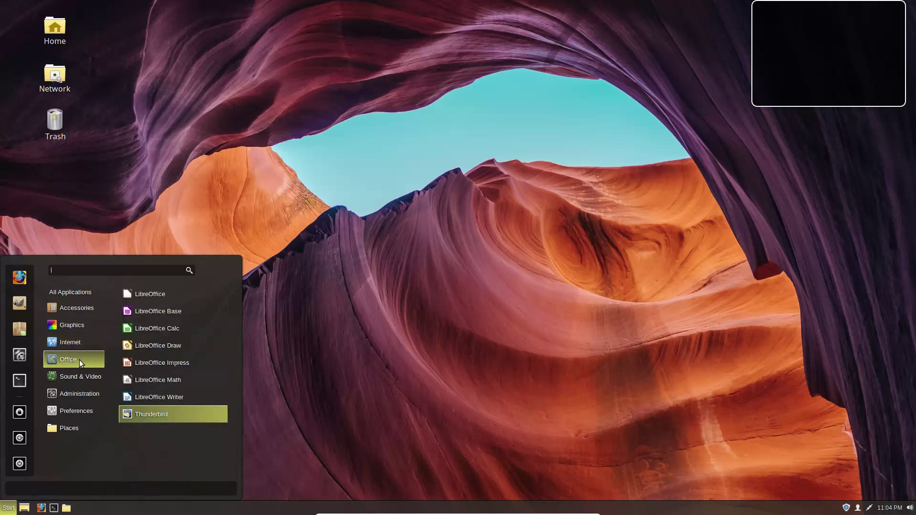
click(142, 413)
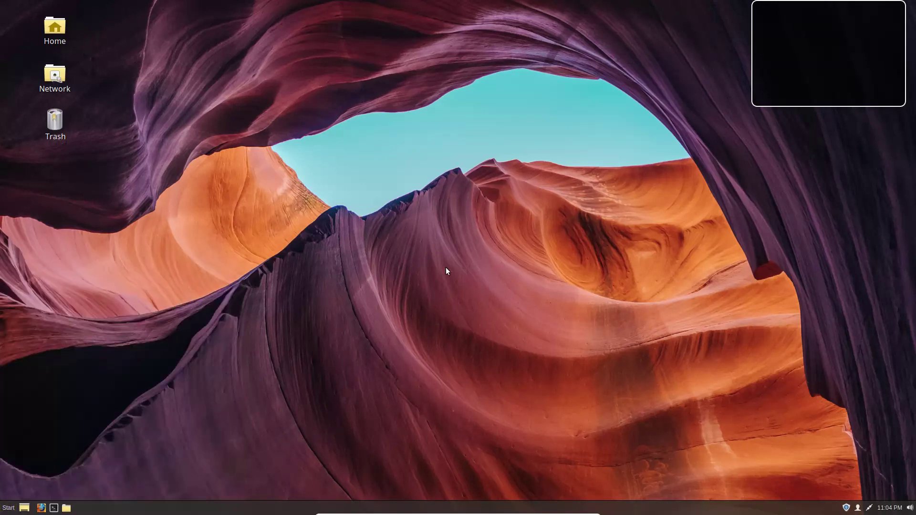
Step: Dismiss Thunderbird's welcome dialog and close the Thunderbird window
click(8, 507)
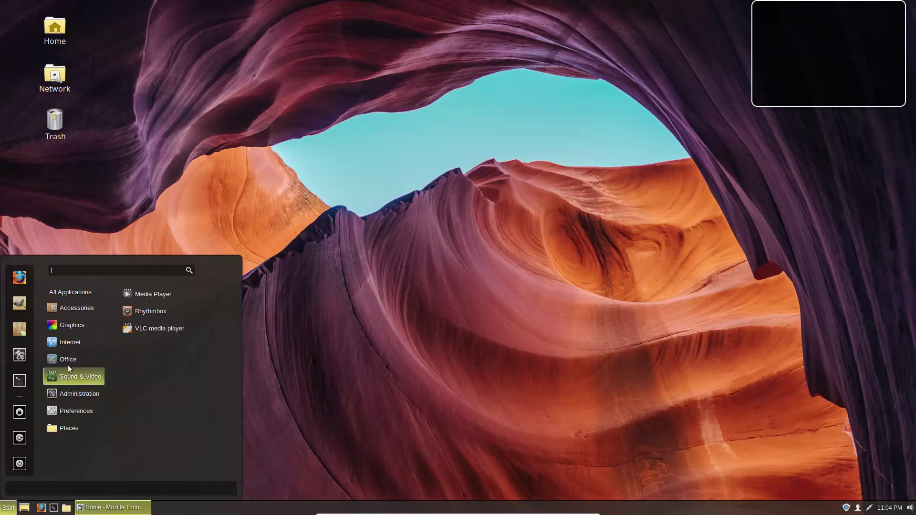
mouse_move(70, 358)
click(634, 65)
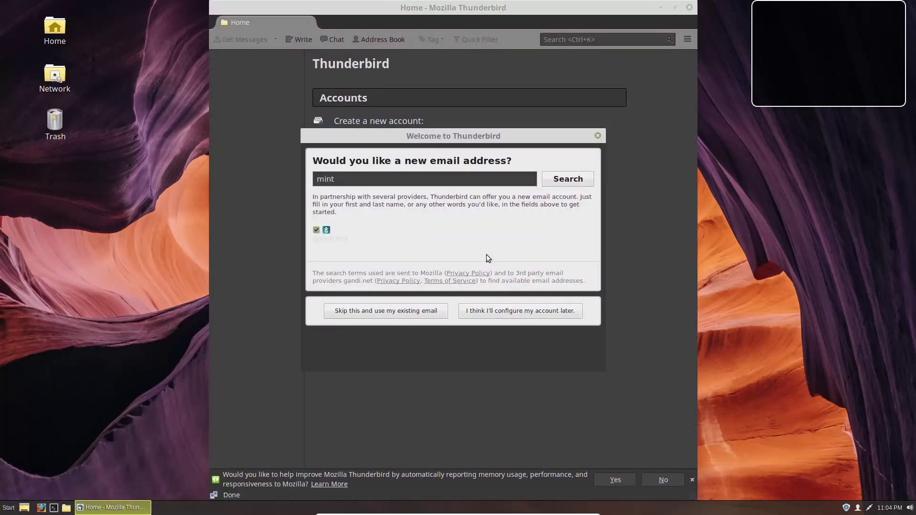
click(598, 137)
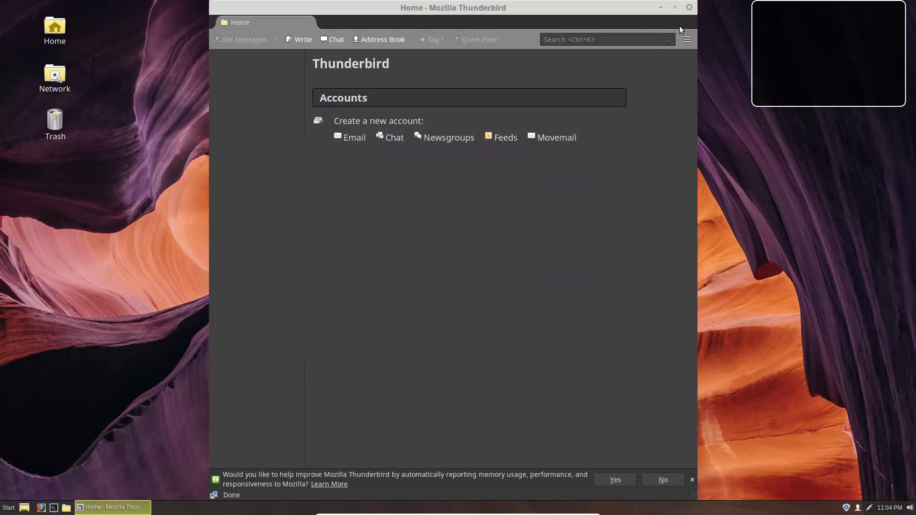
click(689, 7)
Step: Drag Thunderbird from the Office category onto the panel launchers
click(9, 507)
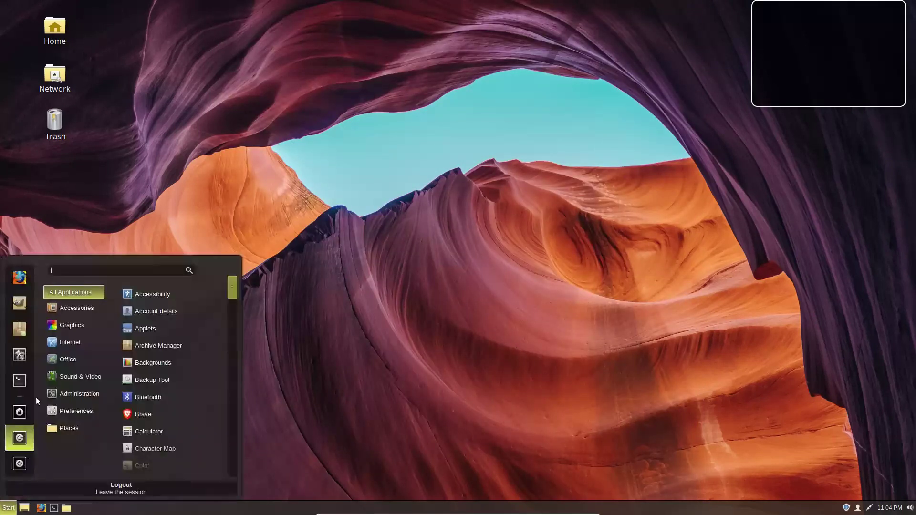
mouse_move(70, 342)
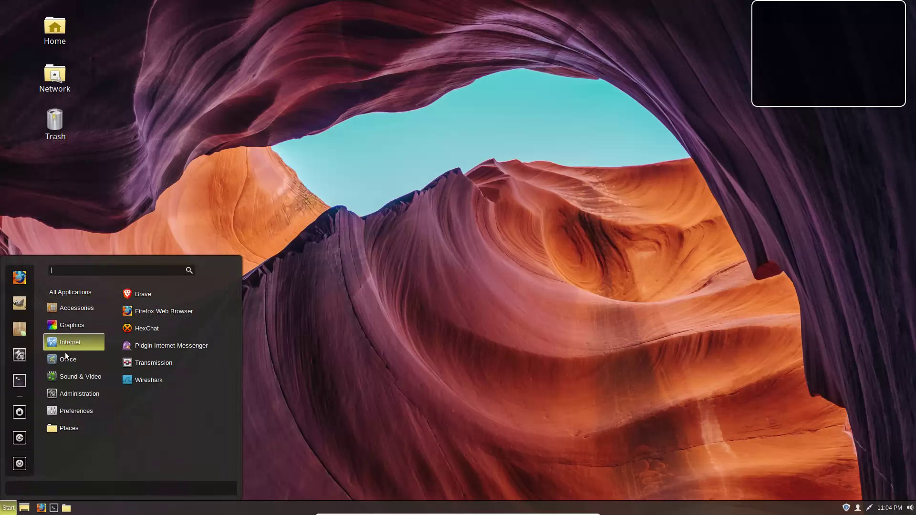
drag(133, 416, 64, 509)
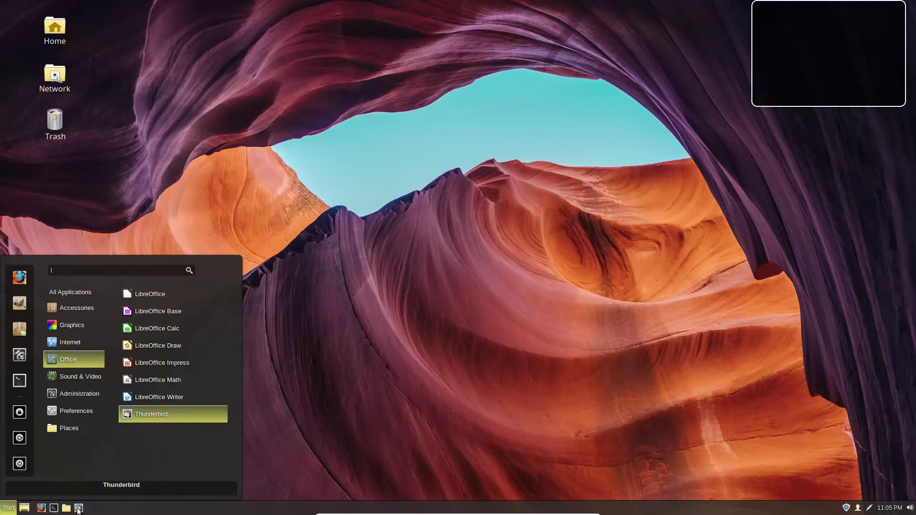
click(71, 509)
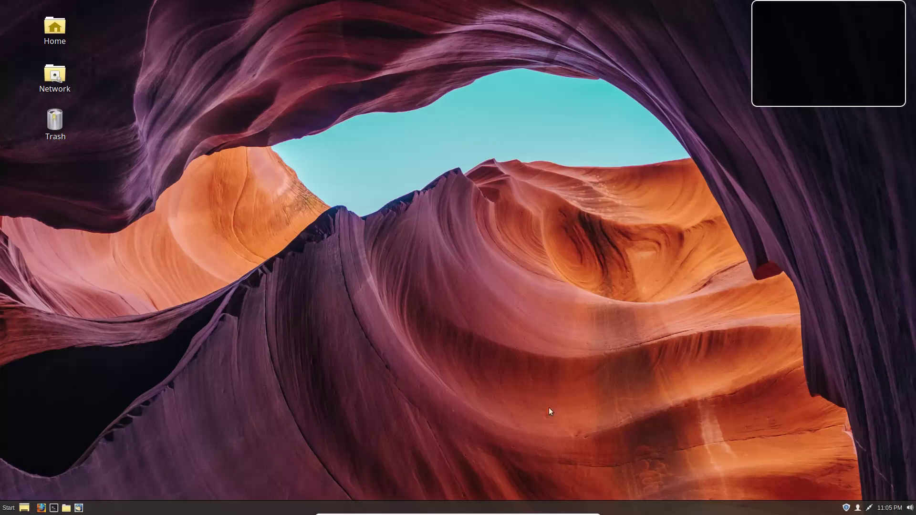
Step: Turn on panel edit mode and move the panel to the top edge
right_click(280, 509)
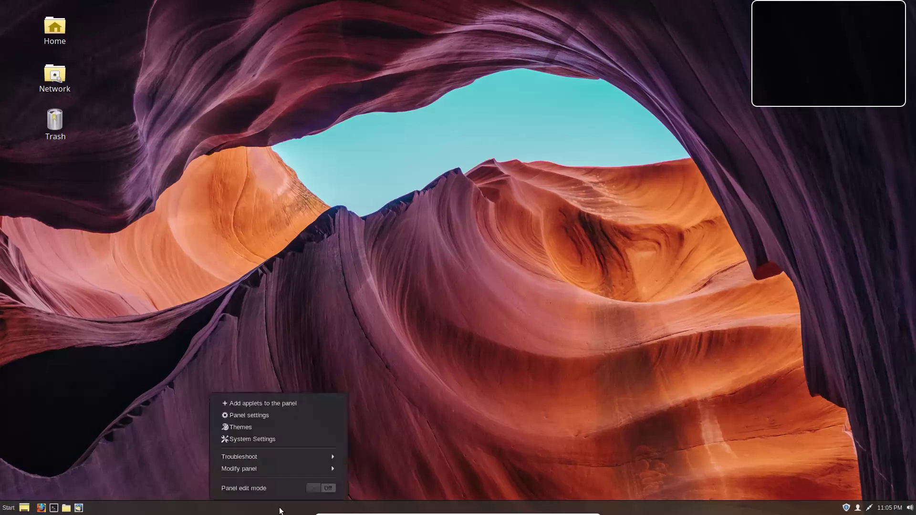
click(321, 488)
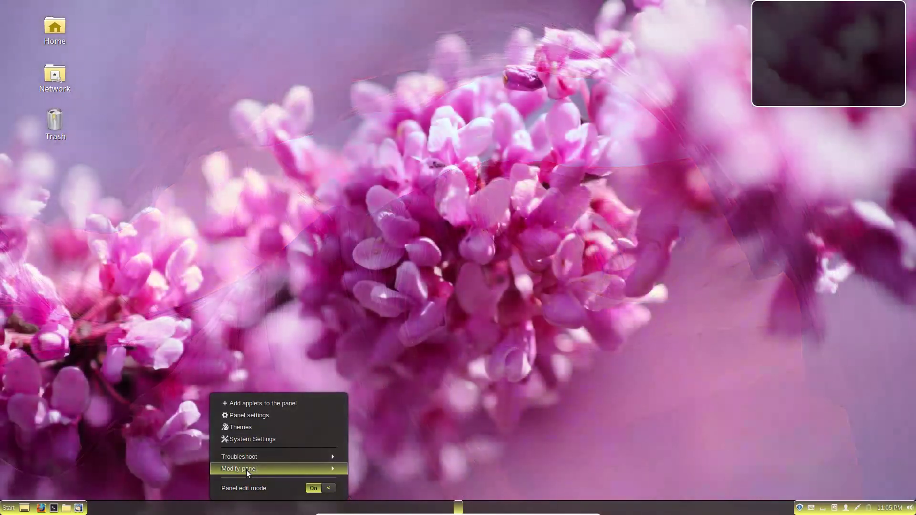
click(246, 471)
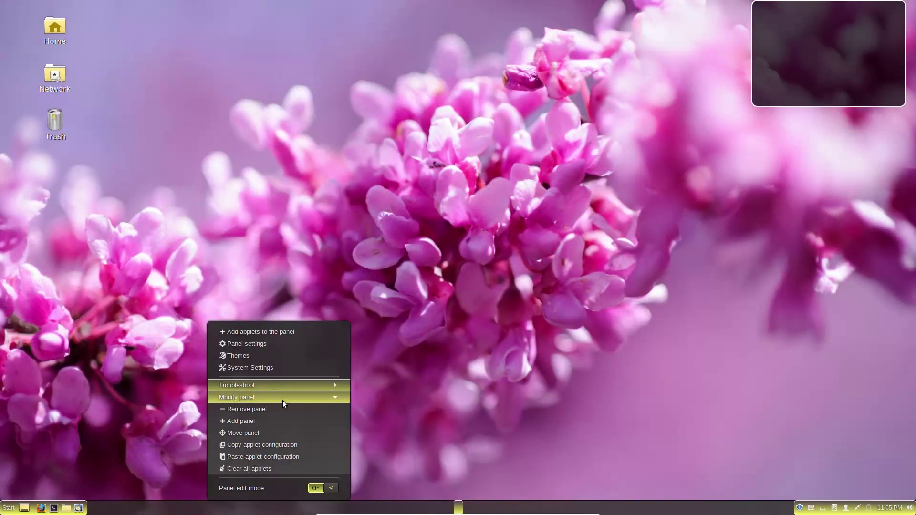
click(254, 432)
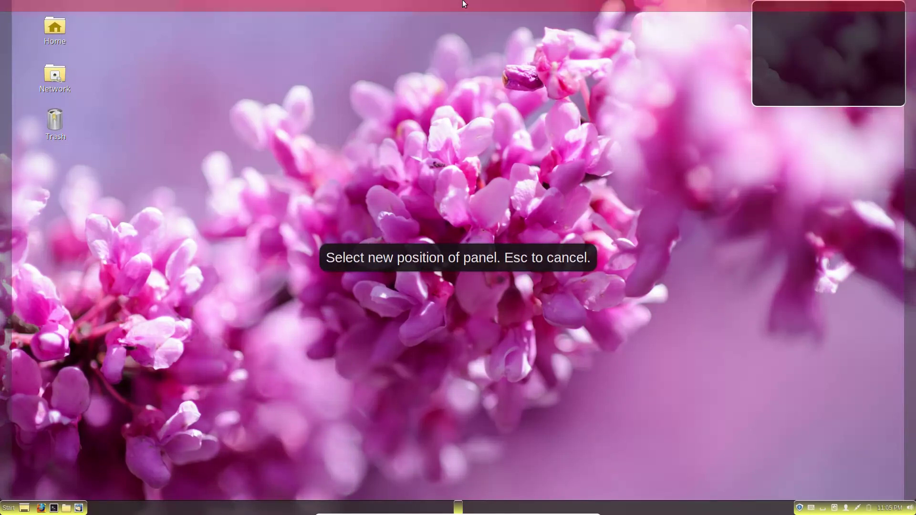
click(463, 2)
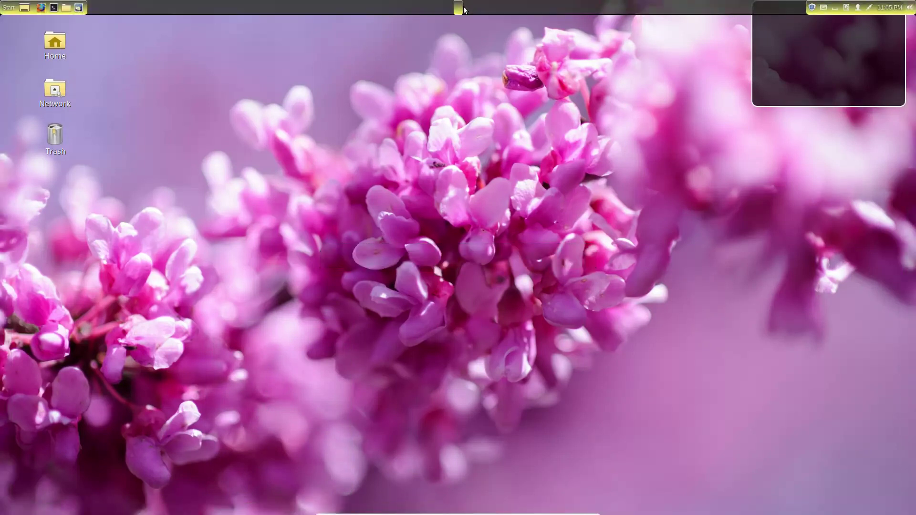
Step: Move the panel back to the bottom edge of the screen
right_click(417, 6)
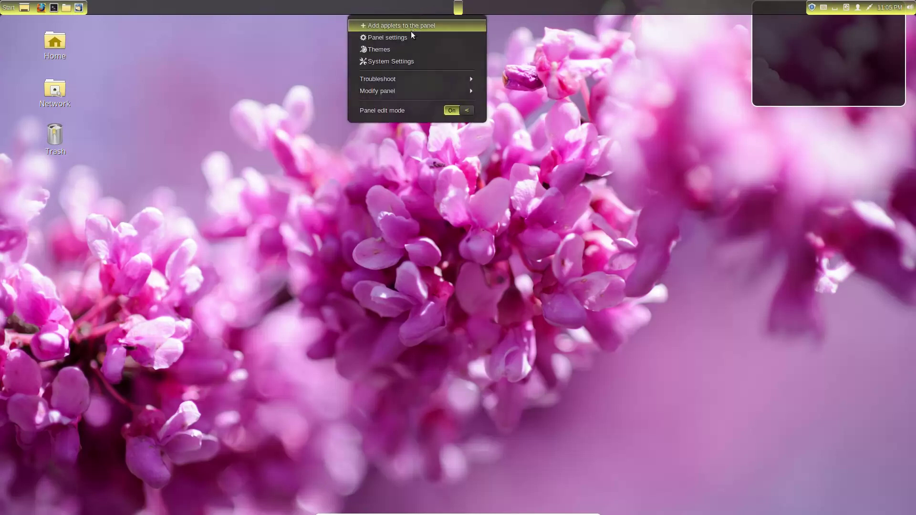
click(411, 89)
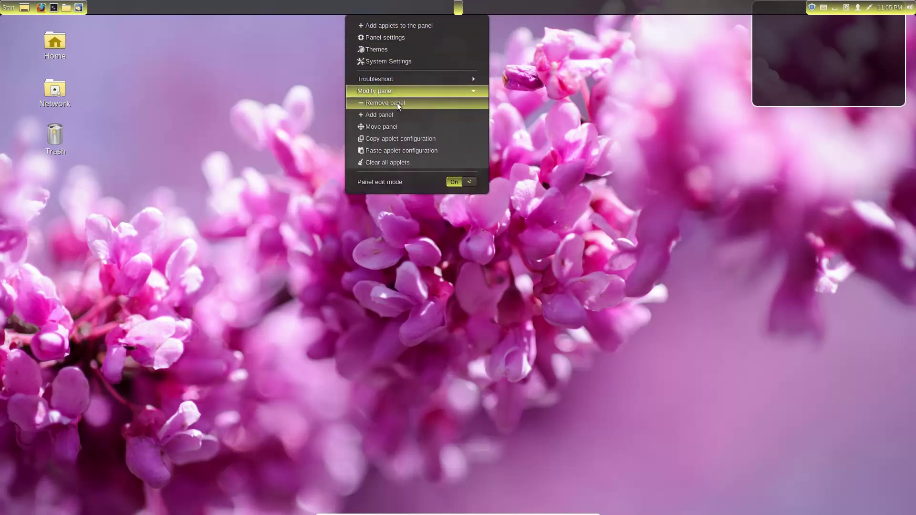
click(393, 125)
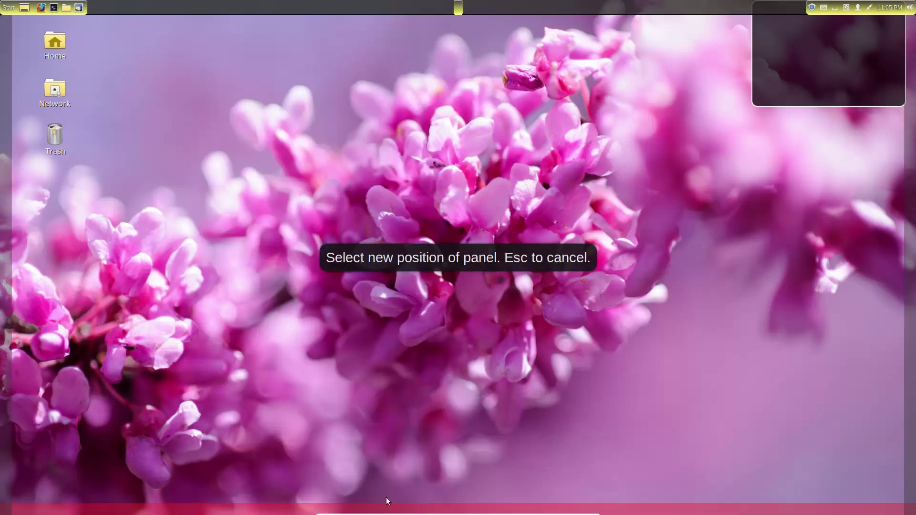
click(282, 496)
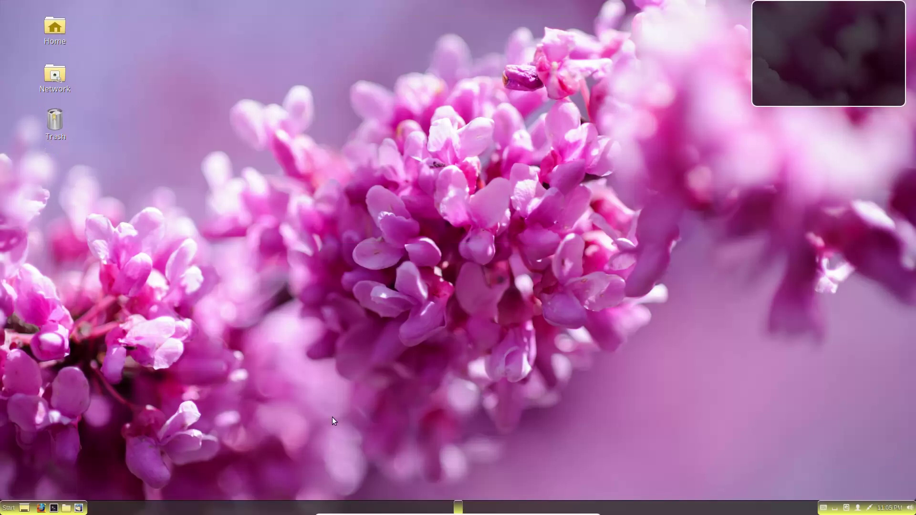
Step: Drag the Show Desktop applet from the panel's left end to its far right
right_click(220, 508)
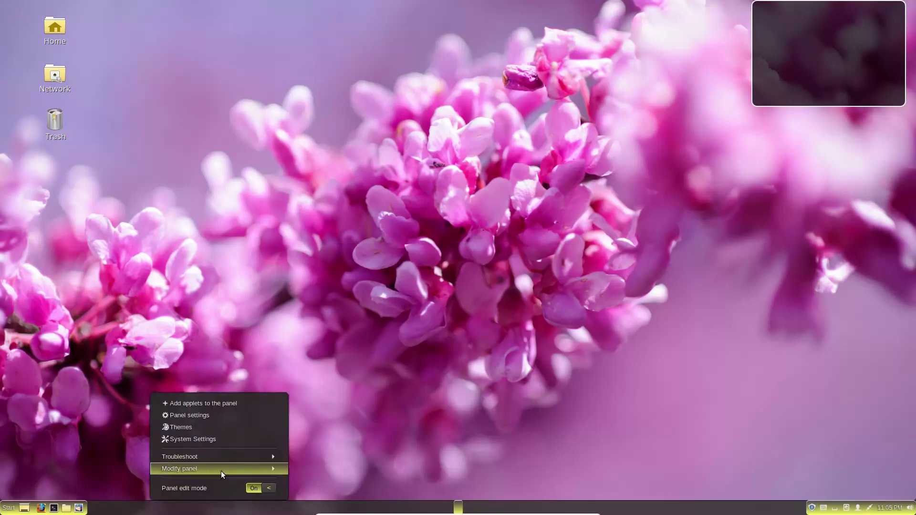
click(222, 470)
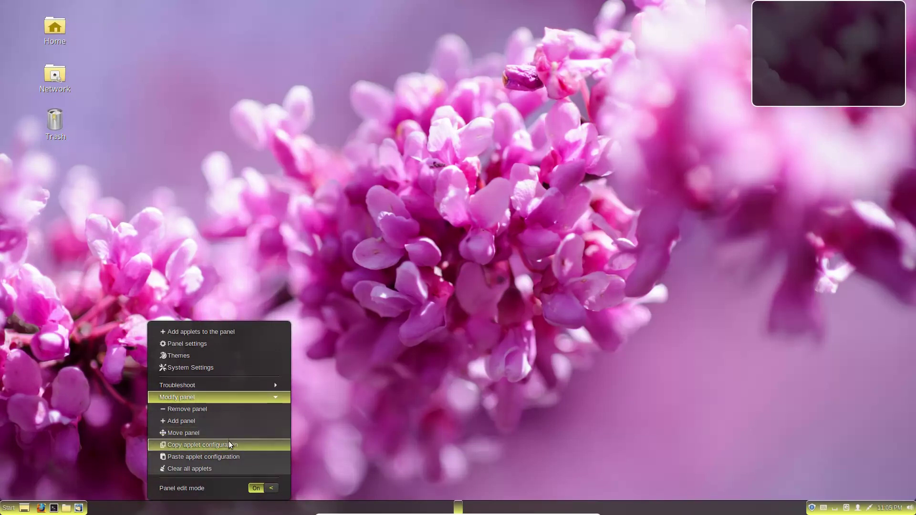
click(379, 439)
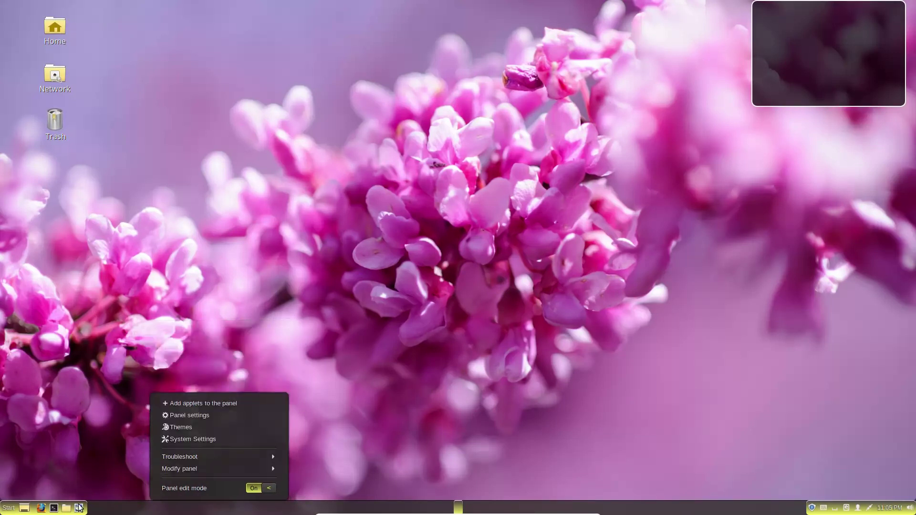
drag(25, 511, 908, 509)
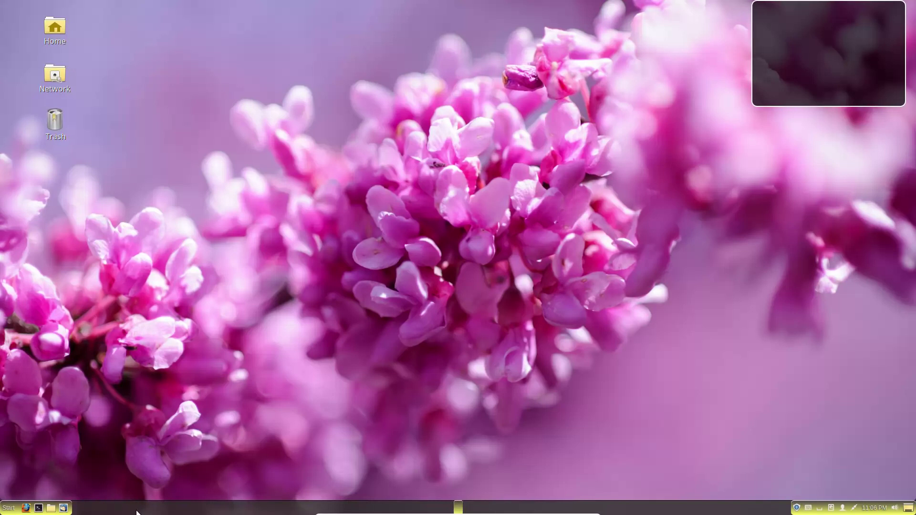
Step: Switch panel edit mode off to lock the rearranged panel
right_click(136, 512)
click(167, 487)
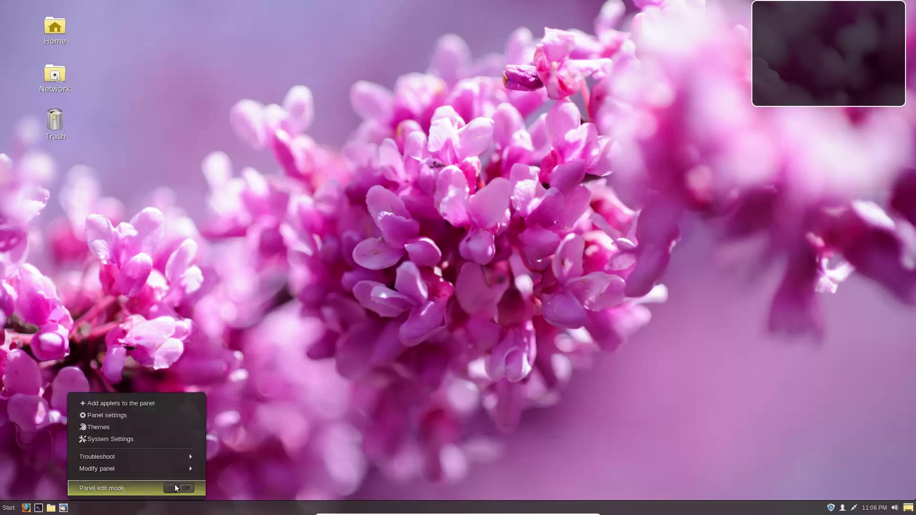
click(348, 334)
Step: Browse the application menu's categories, then close the menu
click(9, 507)
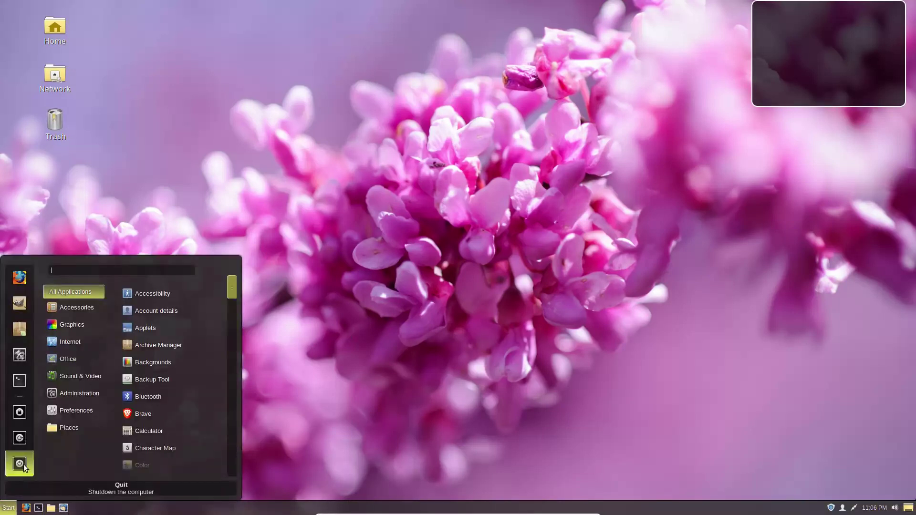
mouse_move(67, 359)
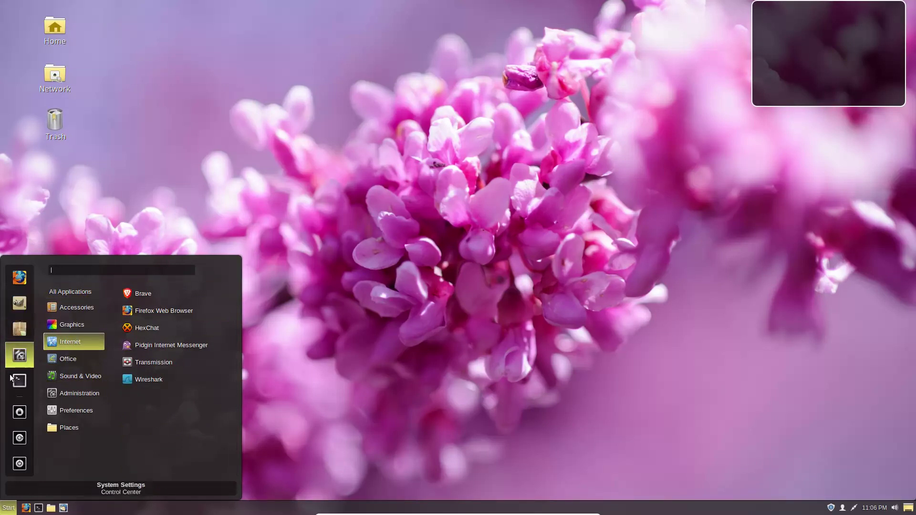
mouse_move(58, 396)
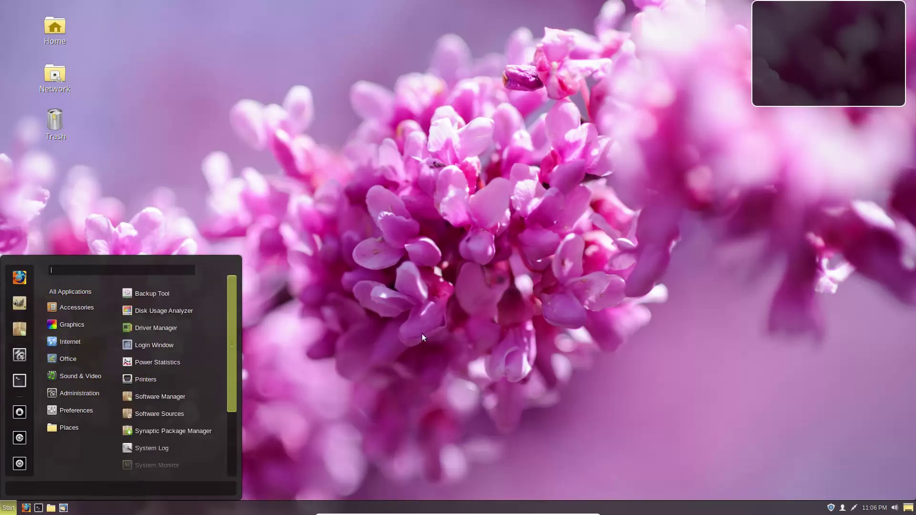
click(417, 338)
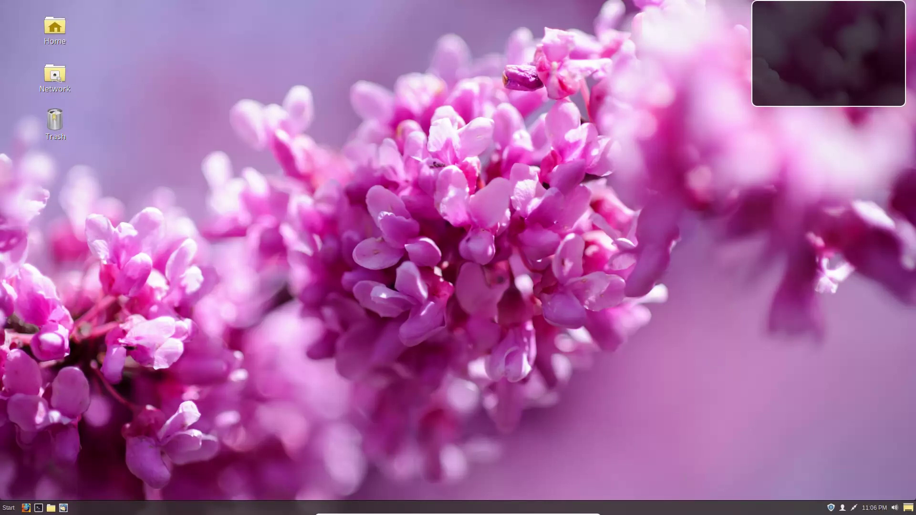
Step: Check the menu categories again, then launch Firefox from the panel and close it
click(10, 508)
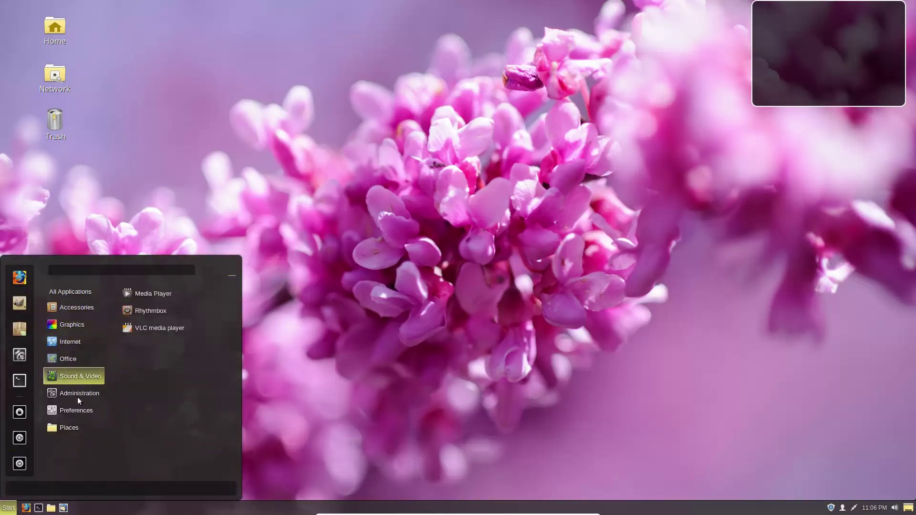
mouse_move(81, 377)
mouse_move(68, 428)
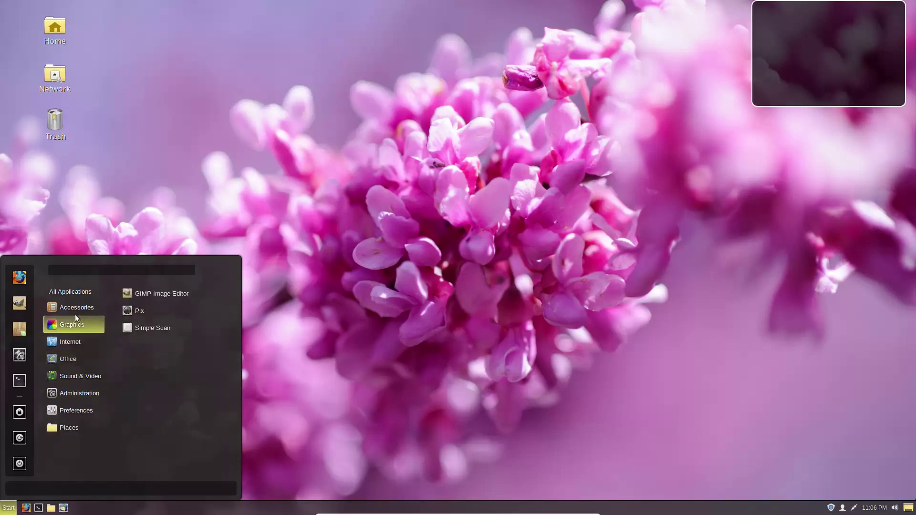
click(446, 302)
click(29, 509)
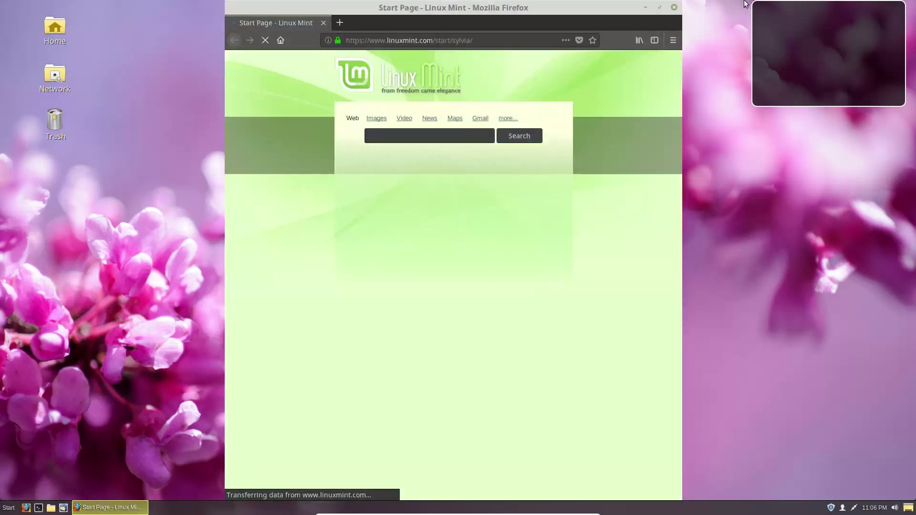
click(674, 8)
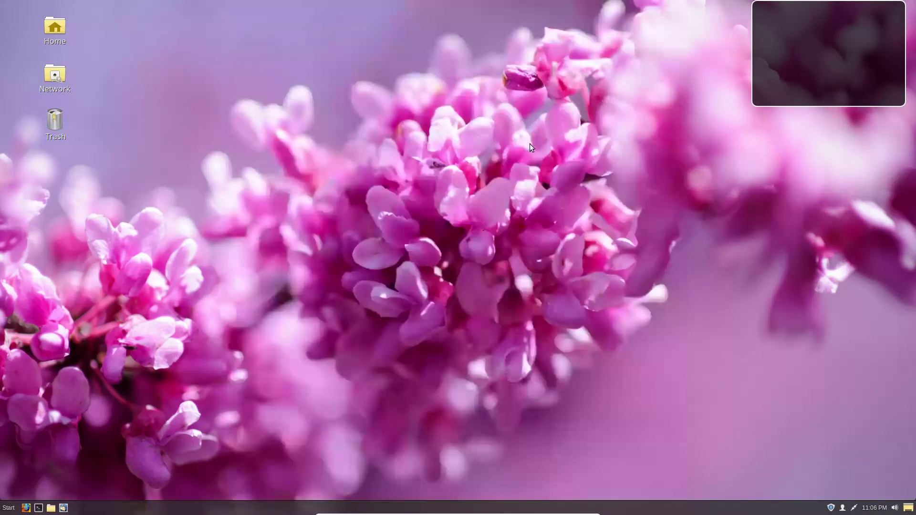